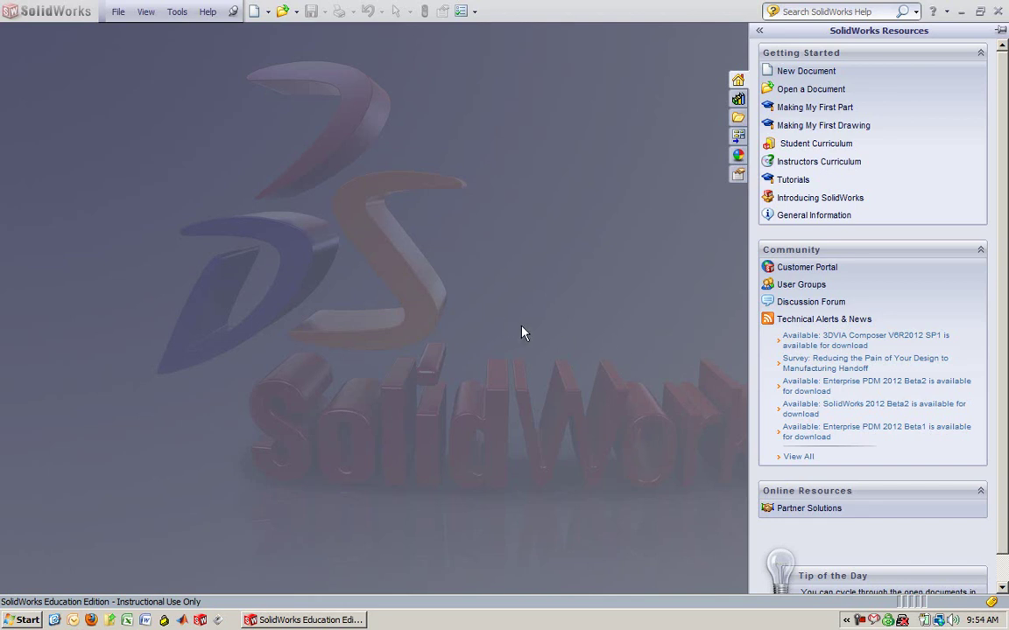
Create a new part document from the Part template and quit the mail notifier
click(254, 13)
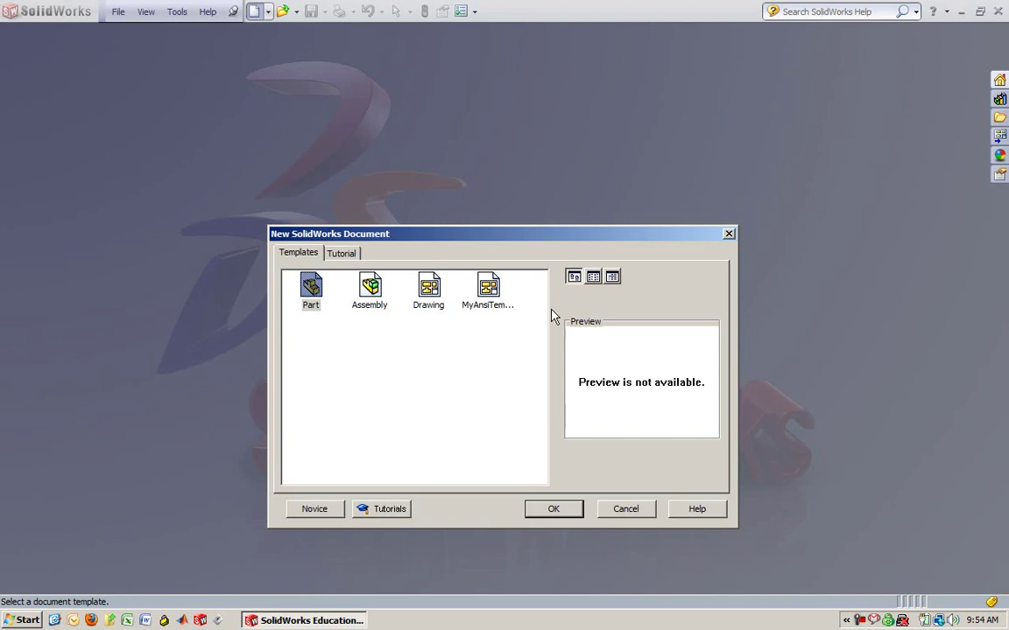
click(551, 515)
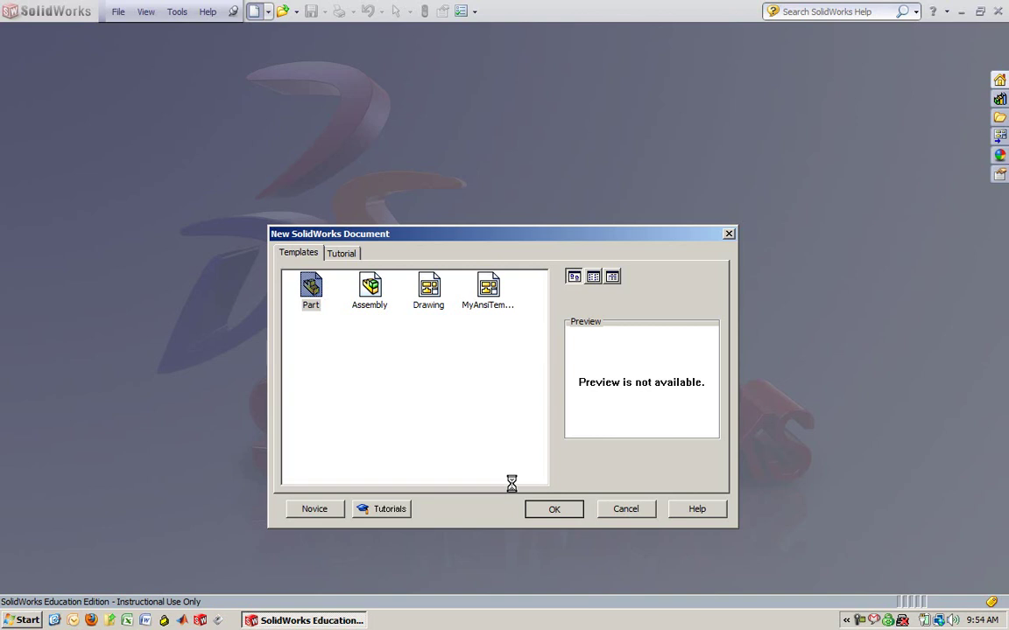
right_click(874, 621)
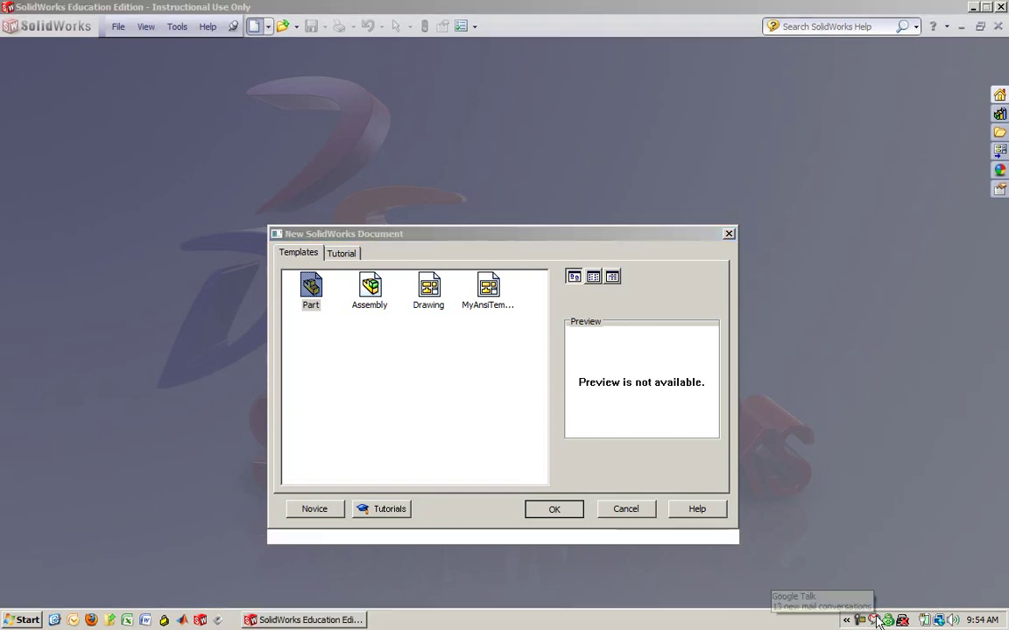
click(893, 606)
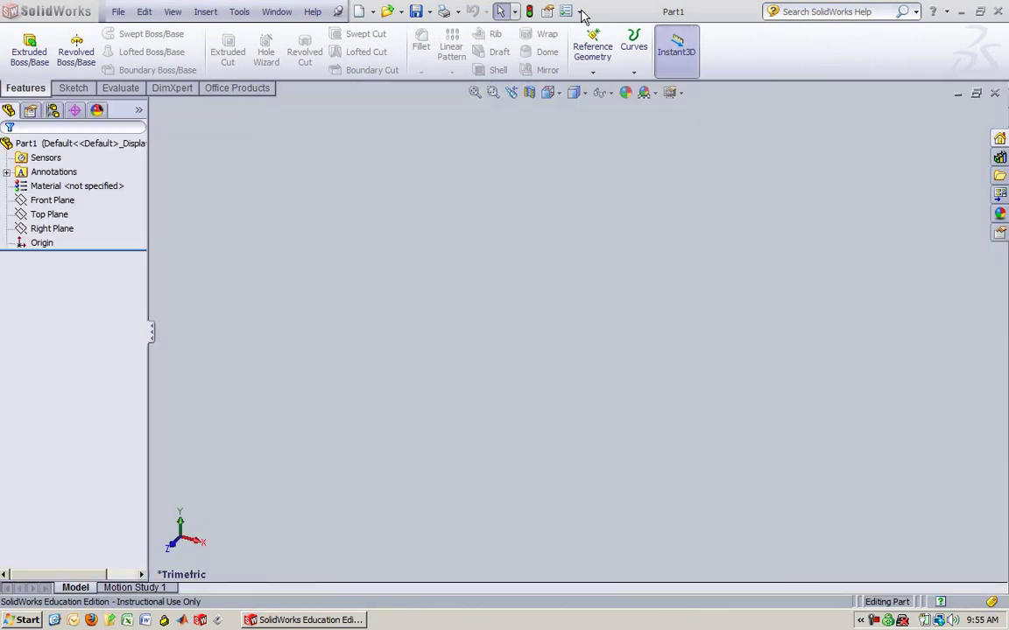
Confirm the document units are MMGS (millimetre, gram, second) in Document Properties
click(579, 12)
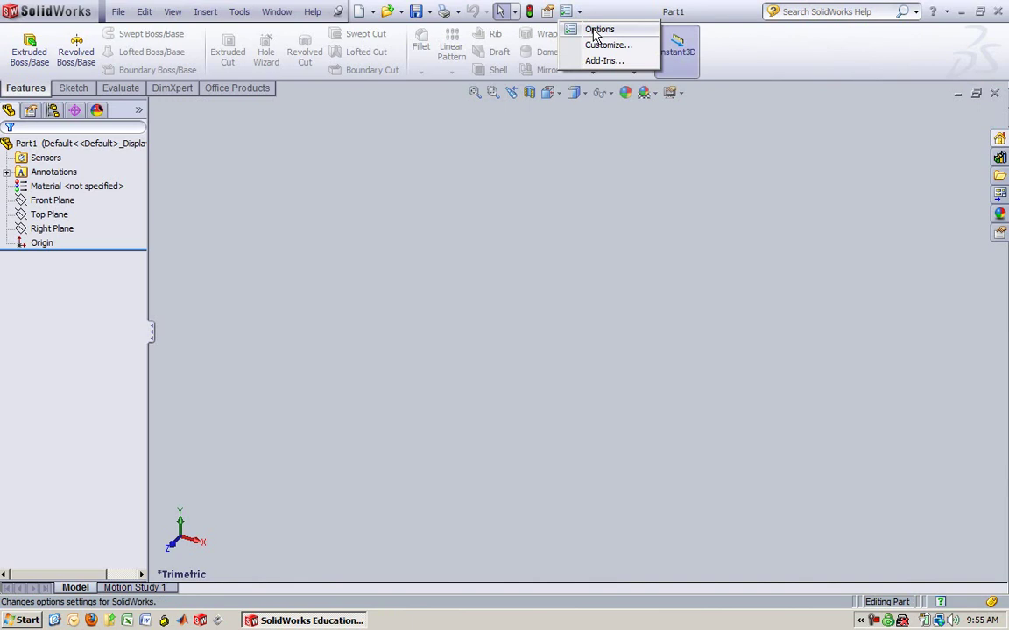
click(597, 29)
click(398, 39)
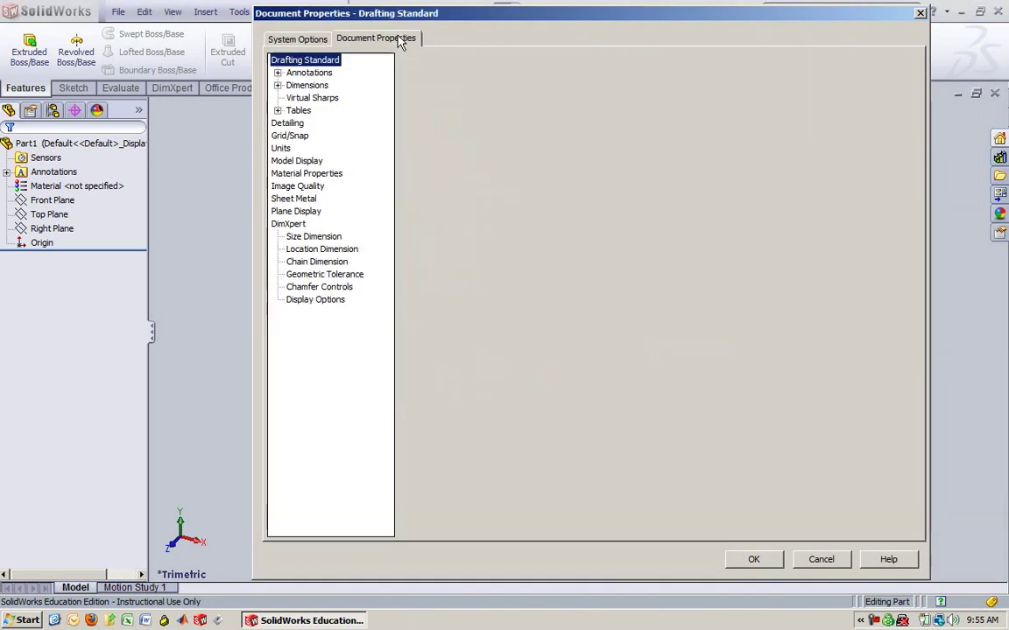
click(280, 148)
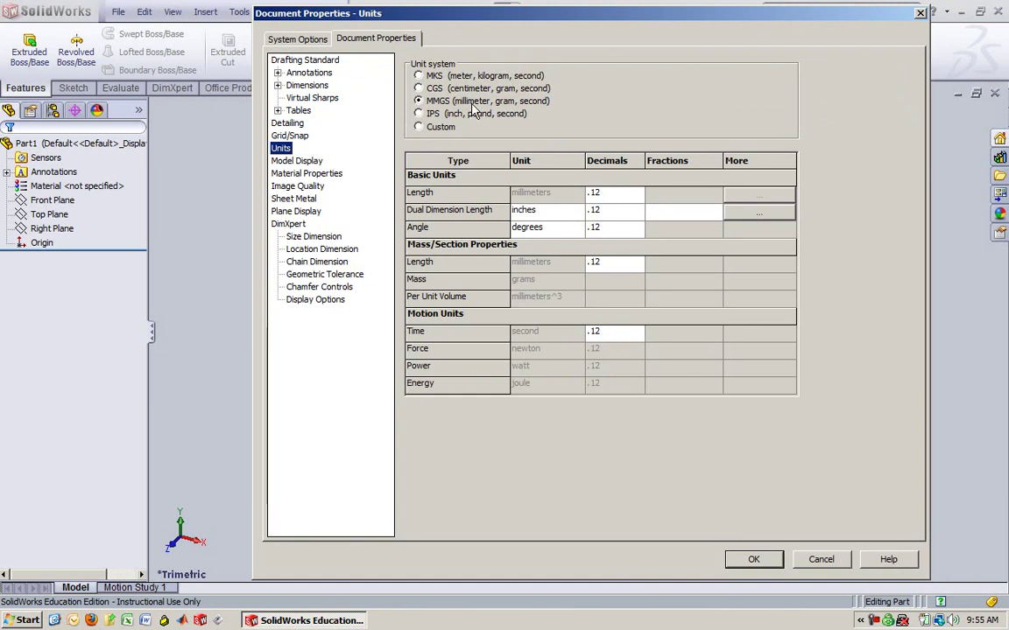
click(755, 560)
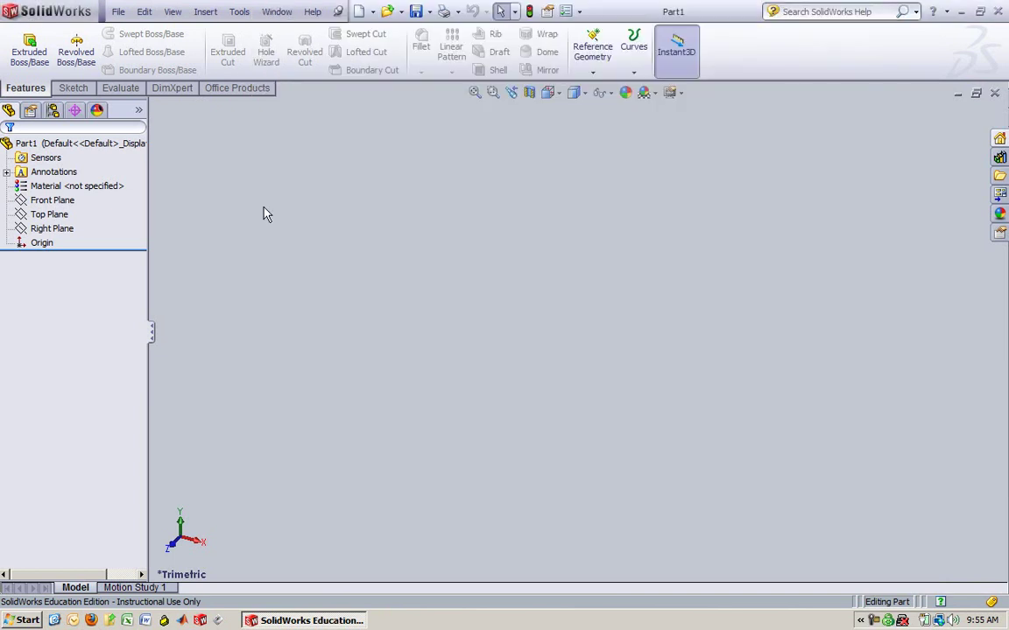
Sketch a three-sided polygon centred on the origin on the Front Plane
click(54, 202)
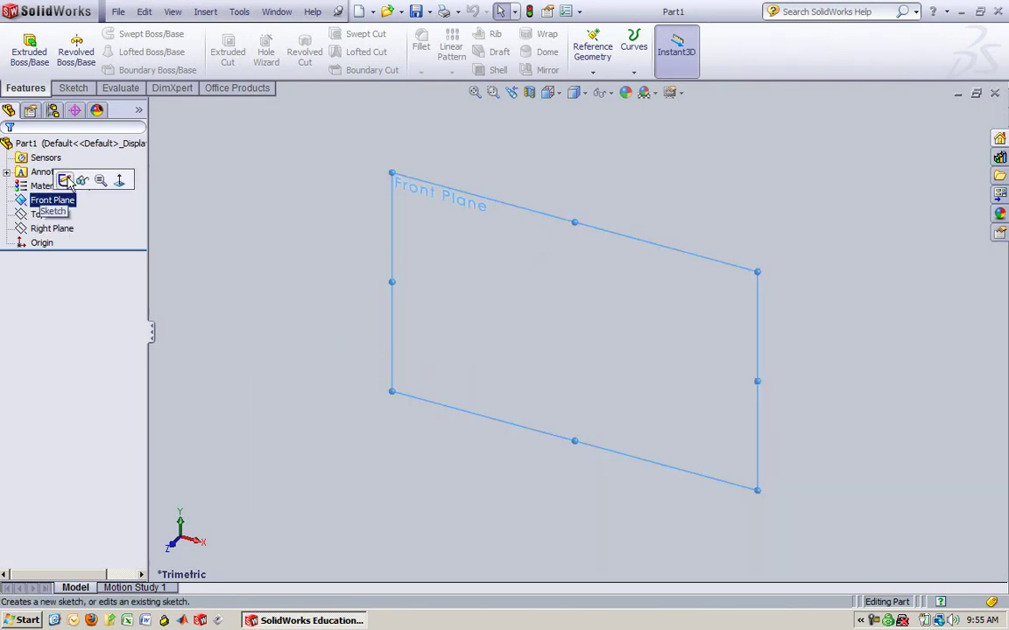
click(66, 181)
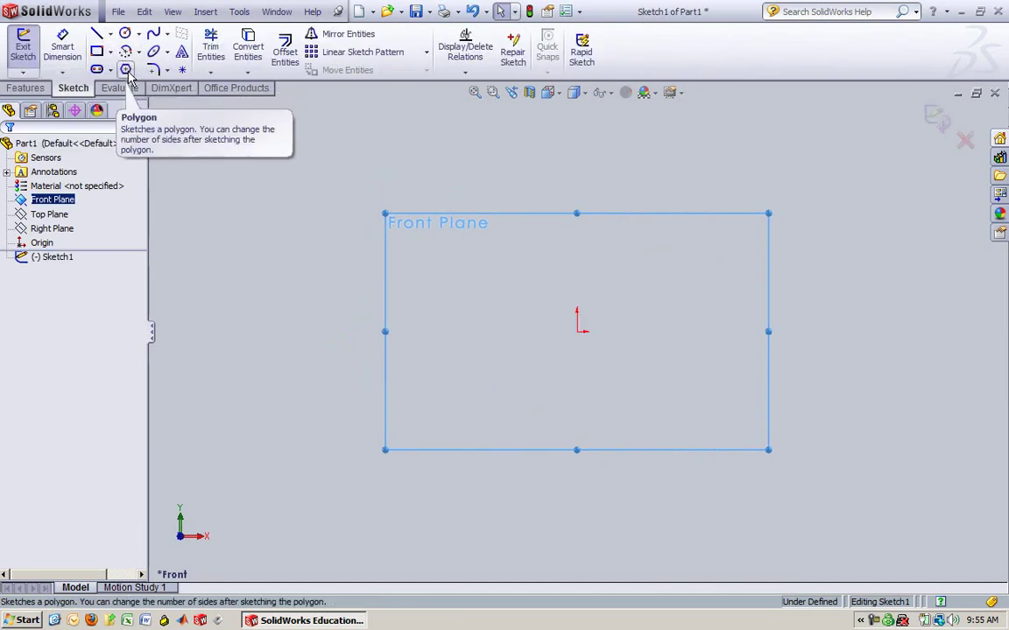
click(126, 70)
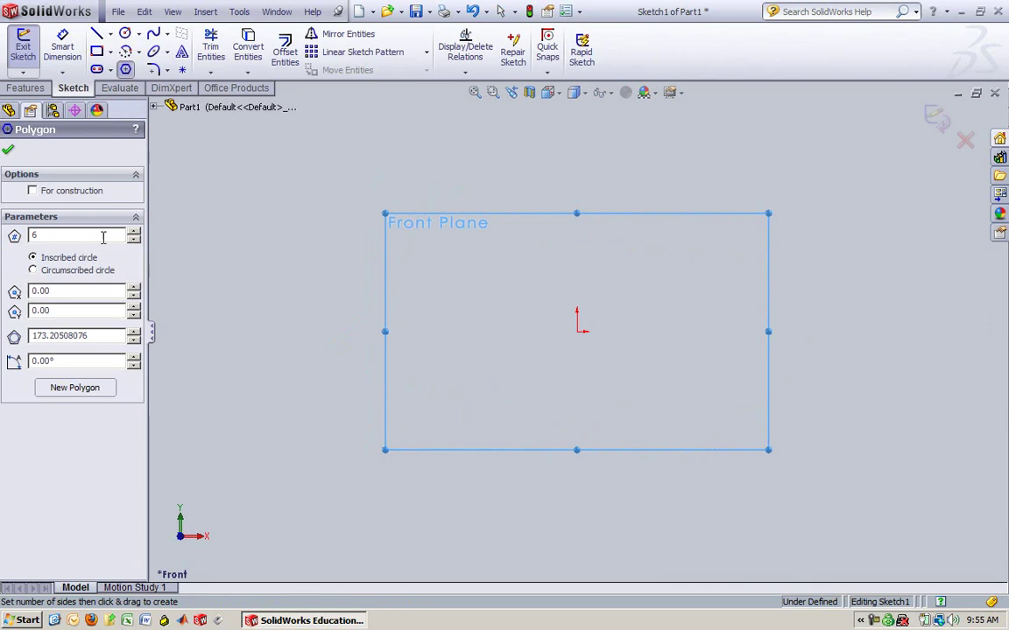
click(133, 241)
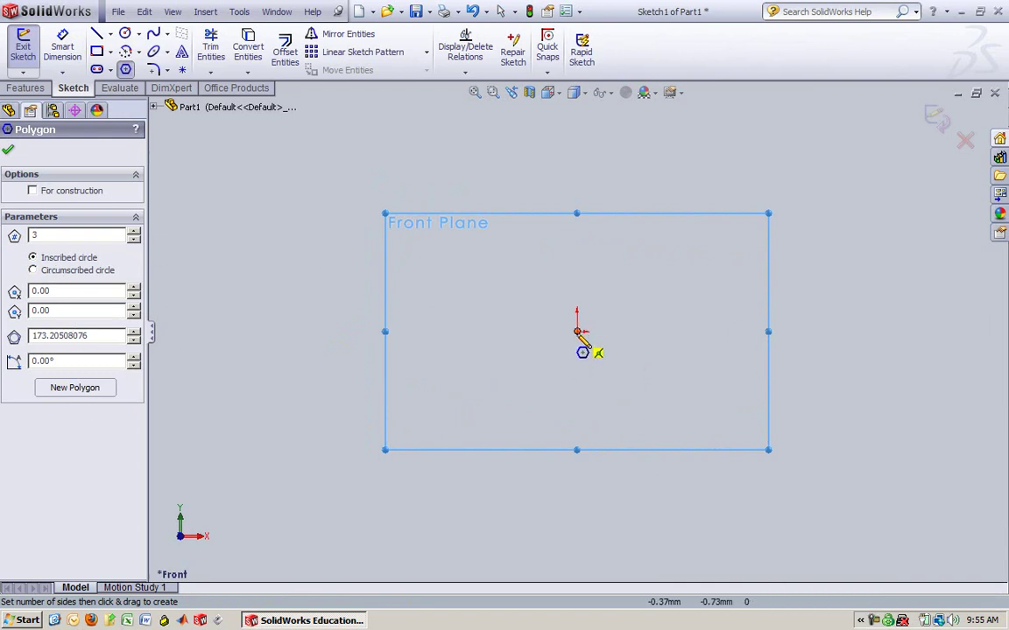
mouse_move(577, 331)
mouse_down()
mouse_move(587, 334)
mouse_move(704, 249)
mouse_up()
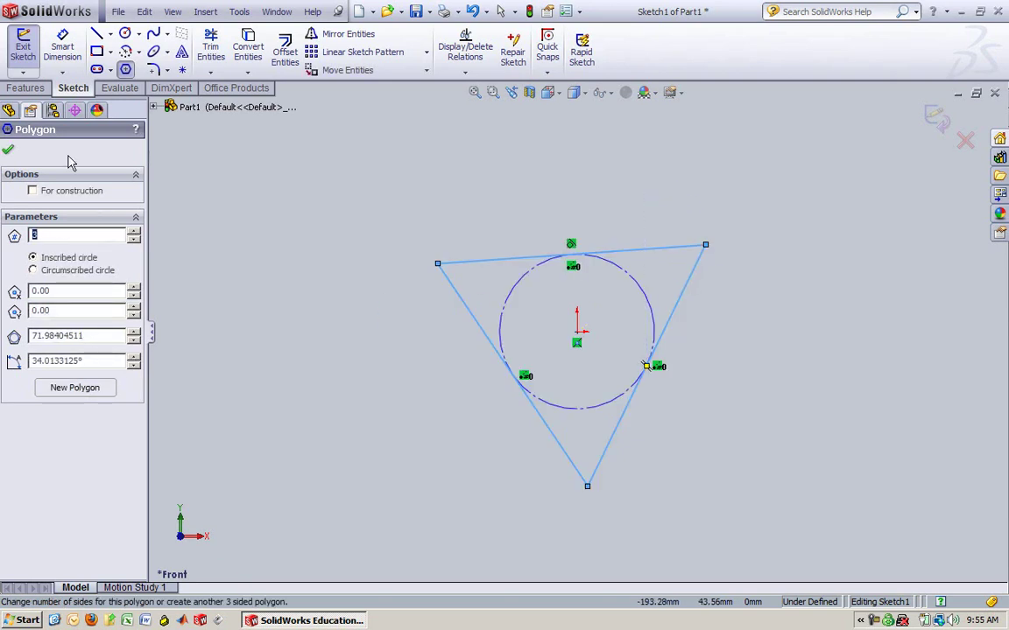
click(8, 154)
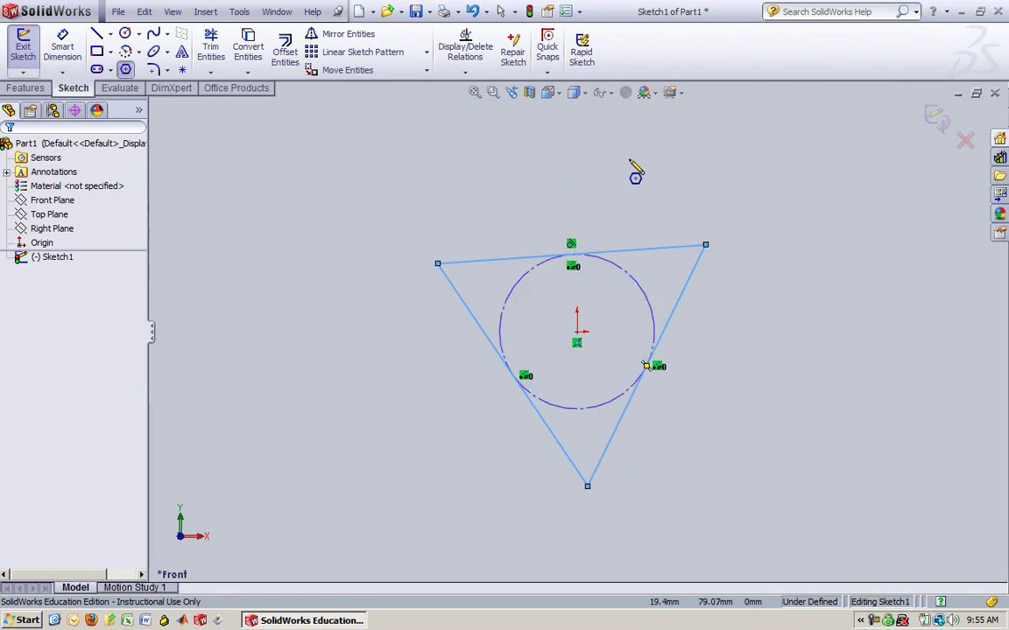
Exit the sketch and reopen Sketch1 for editing
click(938, 118)
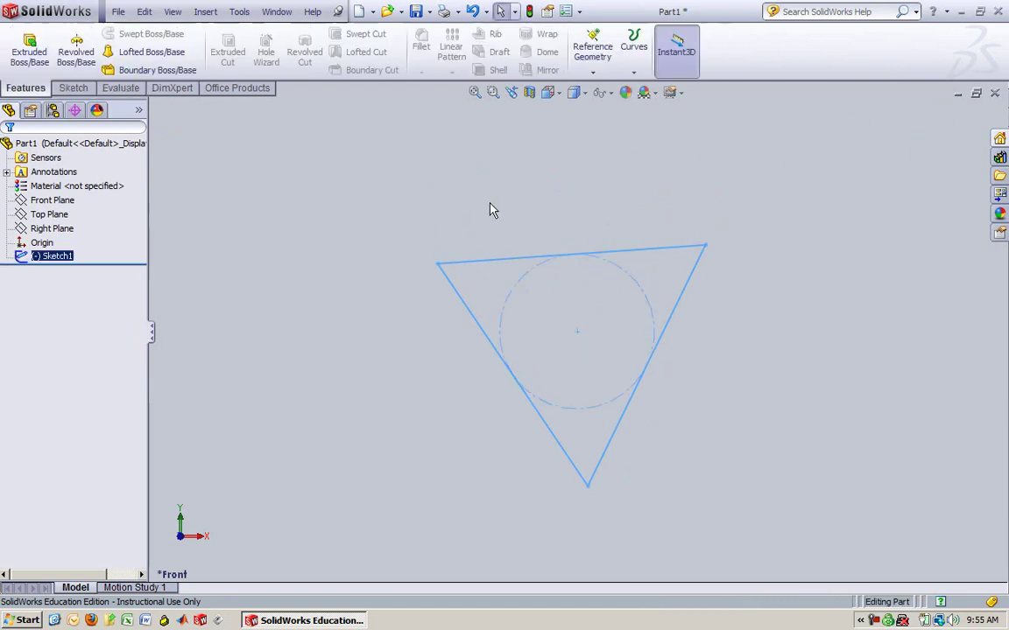
right_click(55, 257)
click(67, 216)
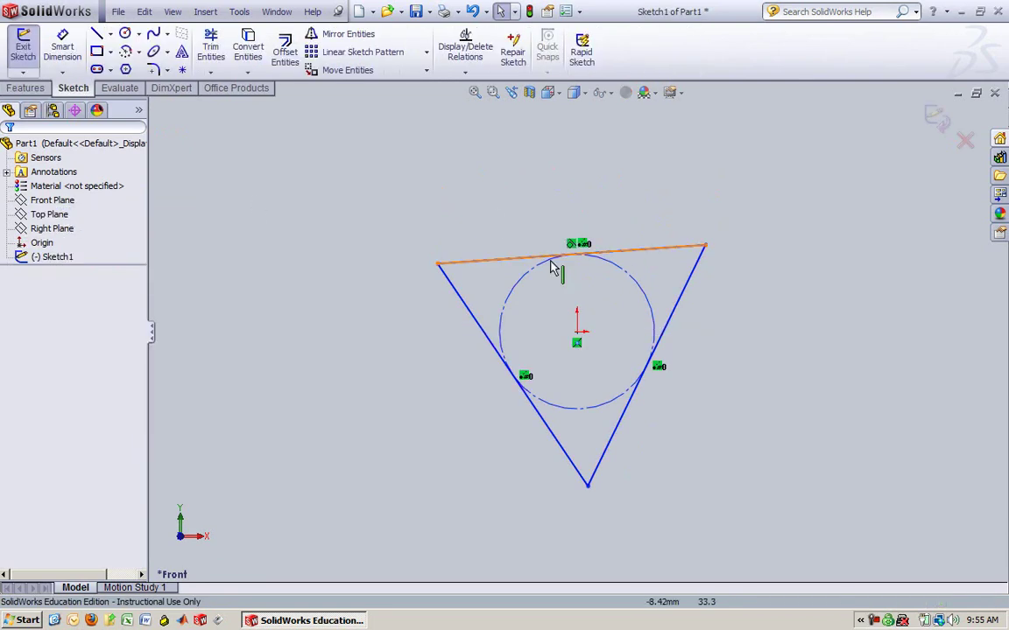
Dimension the triangle's top edge, keeping its length at 124.374
click(519, 259)
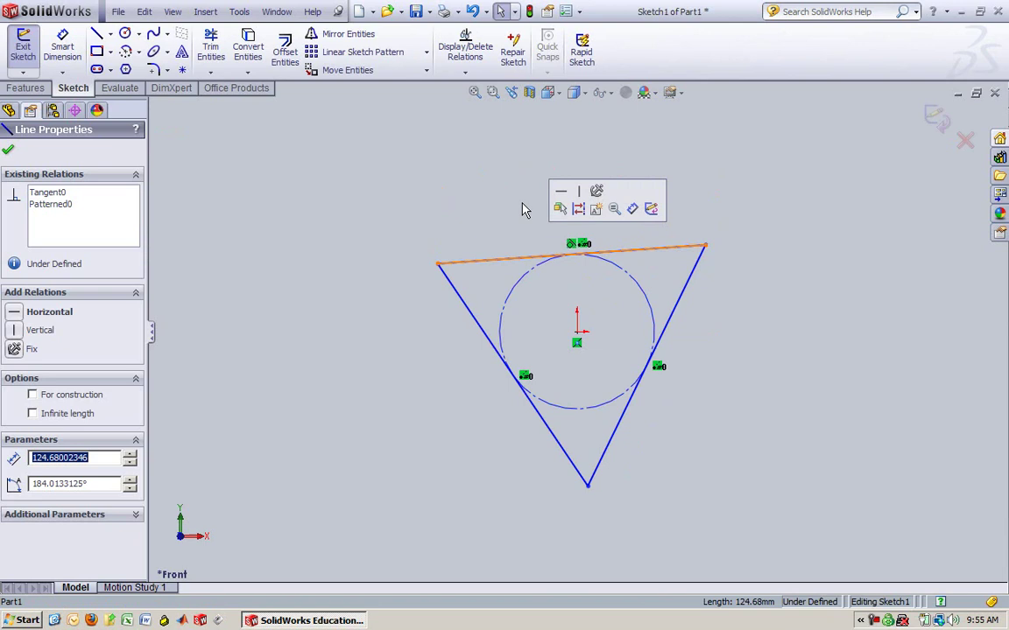
click(62, 47)
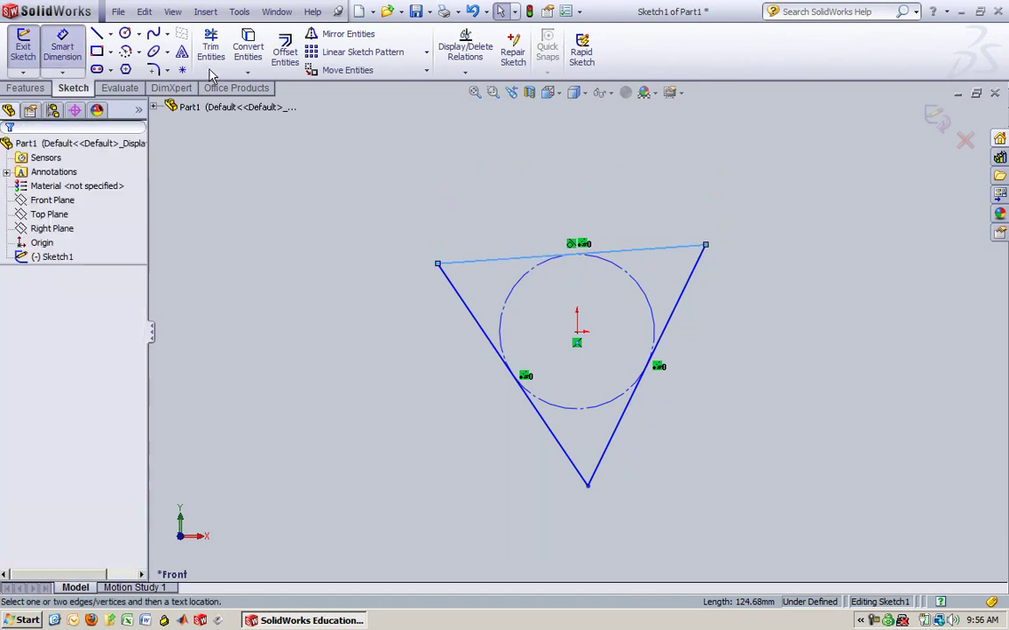
click(493, 262)
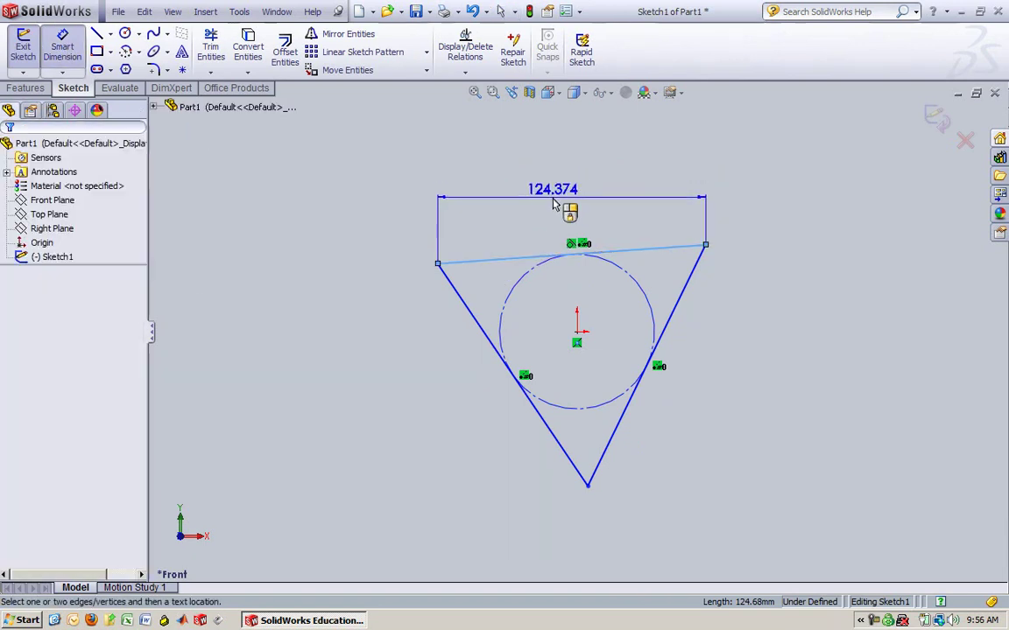
click(553, 204)
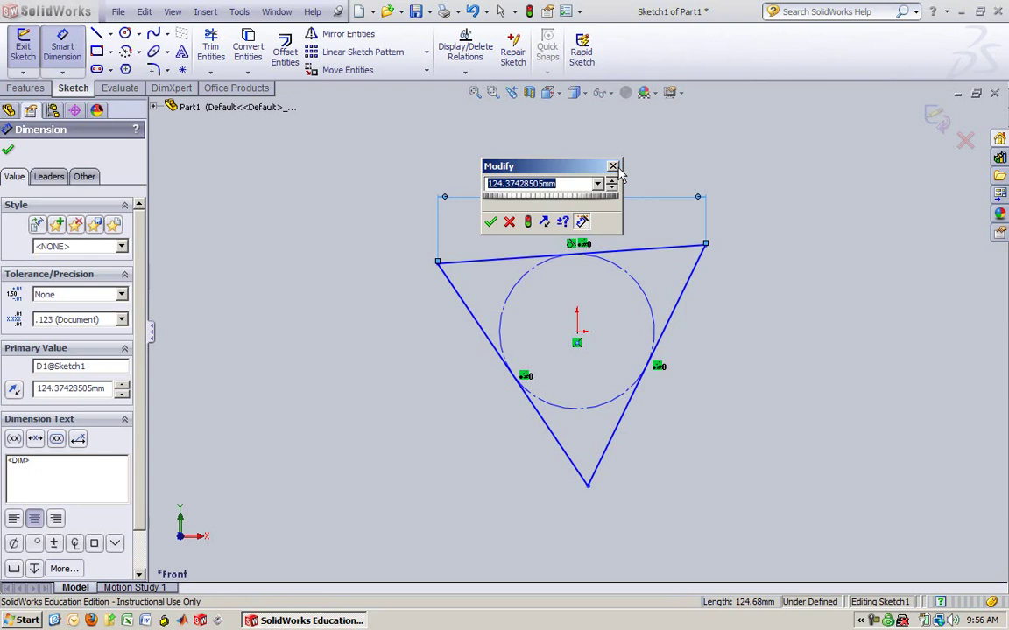
click(510, 222)
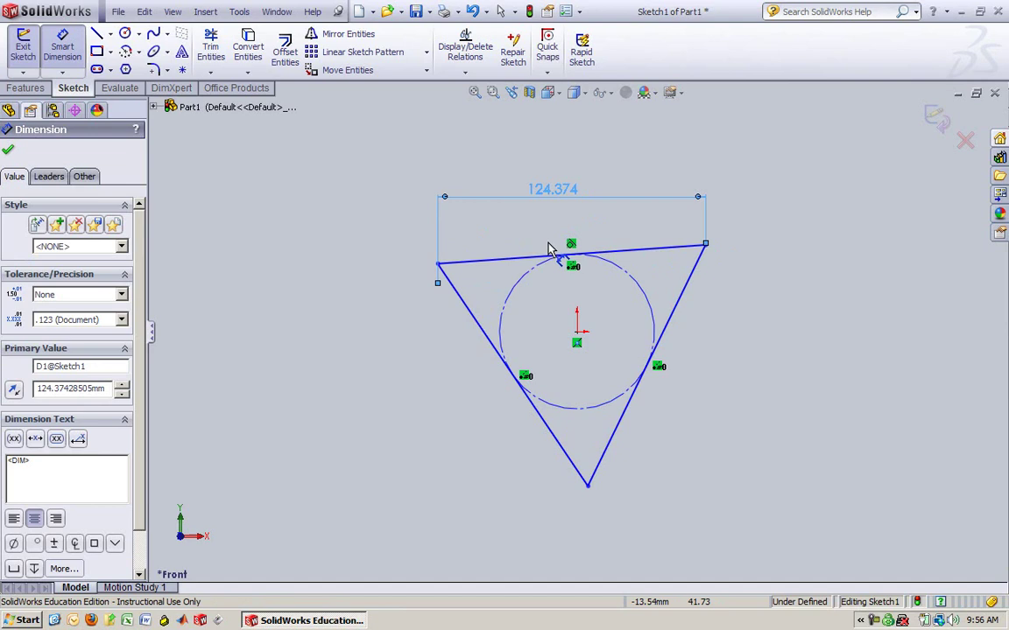
key(Escape)
key(Escape)
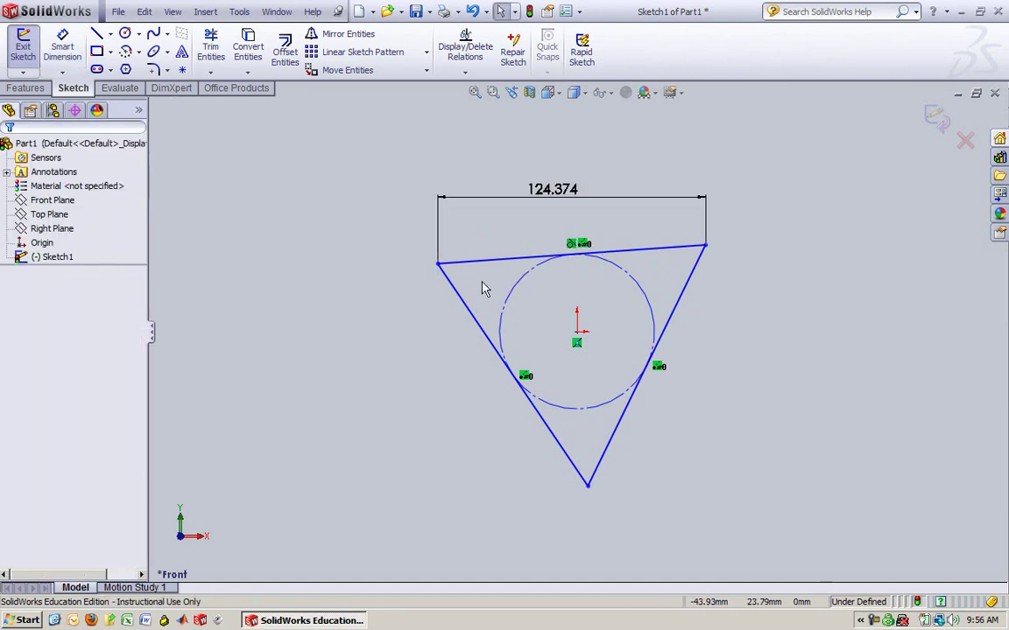
Tilt the triangle by dragging its right corner and delete the 124.374 dimension
mouse_move(706, 246)
mouse_down()
mouse_move(678, 202)
mouse_move(624, 187)
mouse_move(662, 157)
mouse_move(714, 234)
mouse_up()
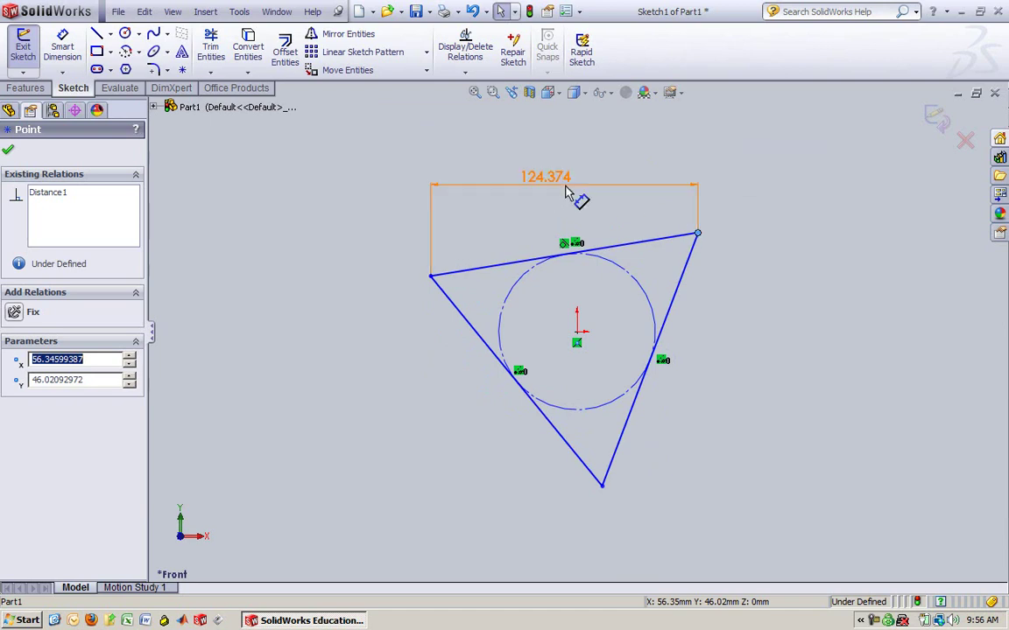
drag(581, 195, 580, 240)
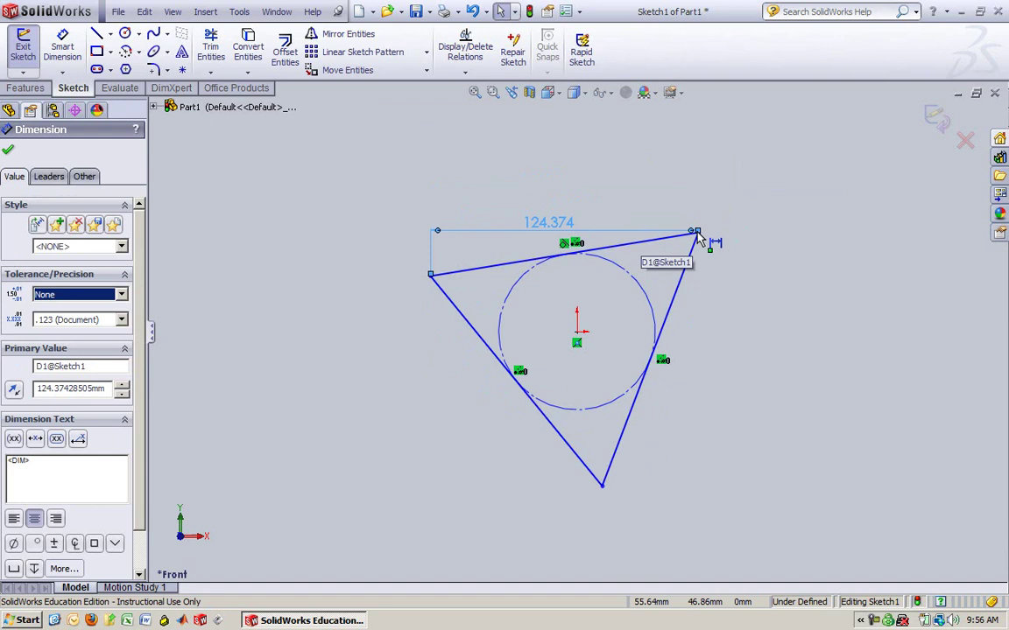
drag(698, 233, 698, 191)
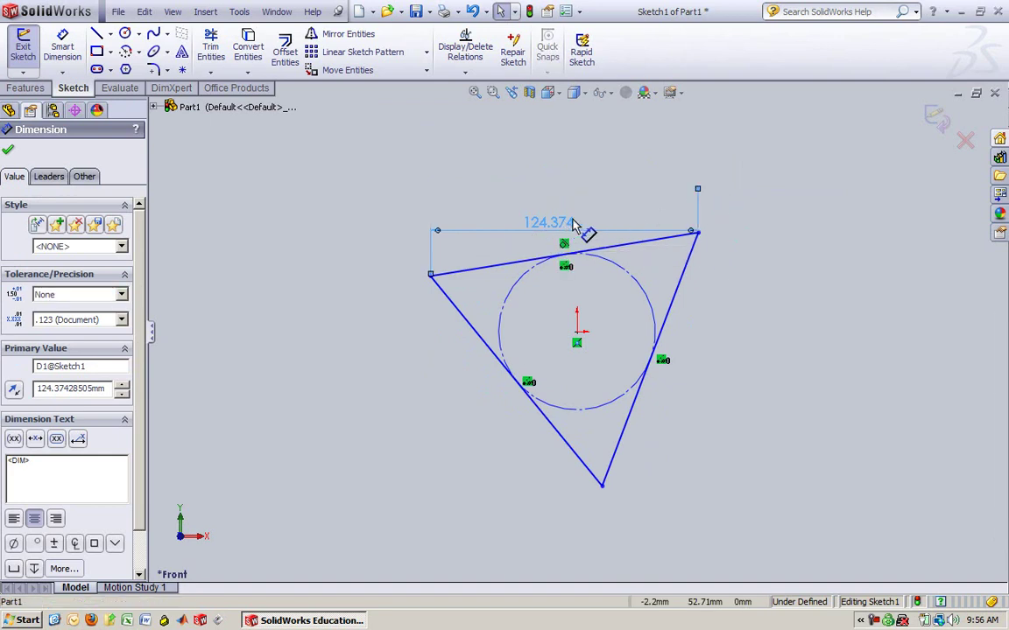
key(Delete)
click(62, 48)
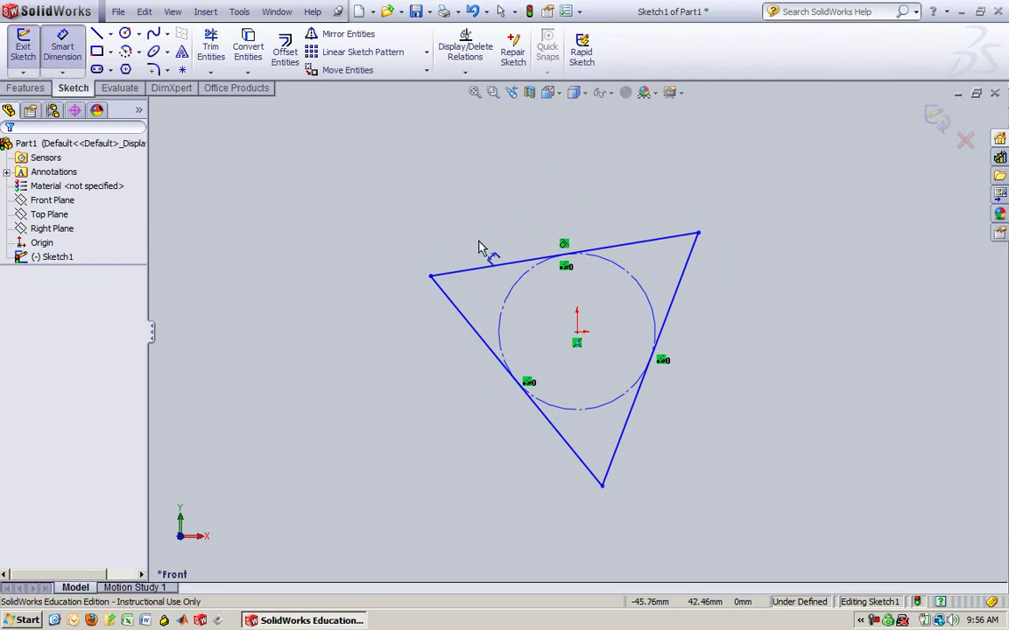
Dimension the tilted top edge to 20.34 mm and move the dimension closer
click(497, 265)
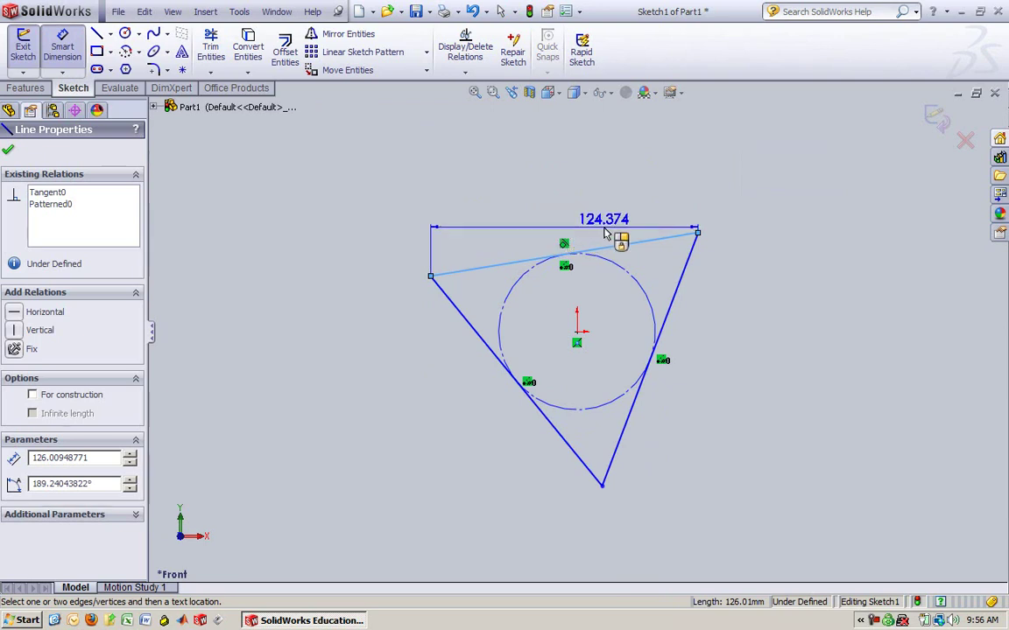
click(552, 243)
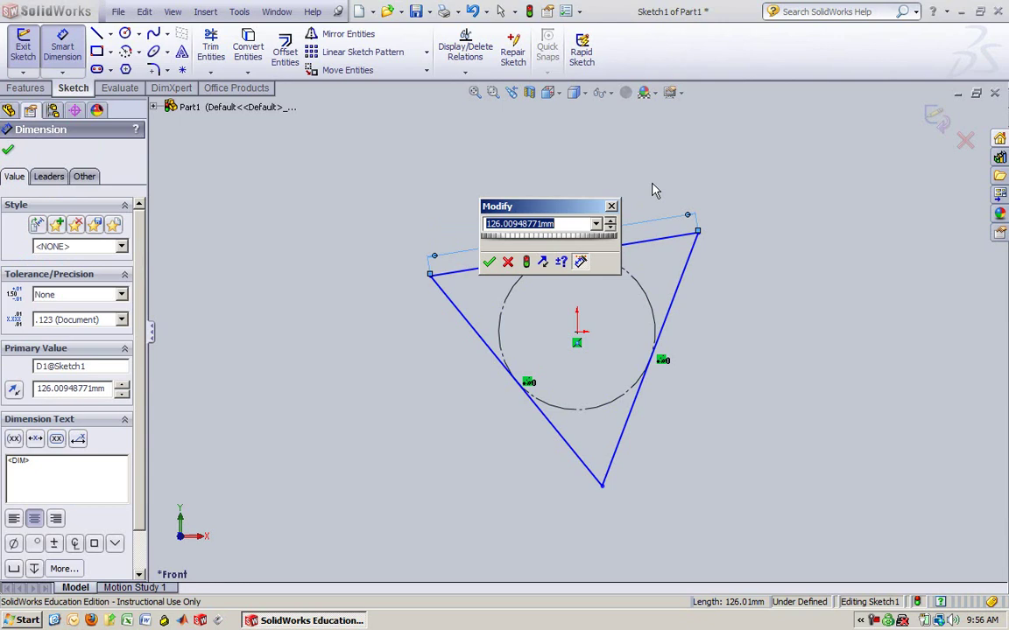
text(20.34)
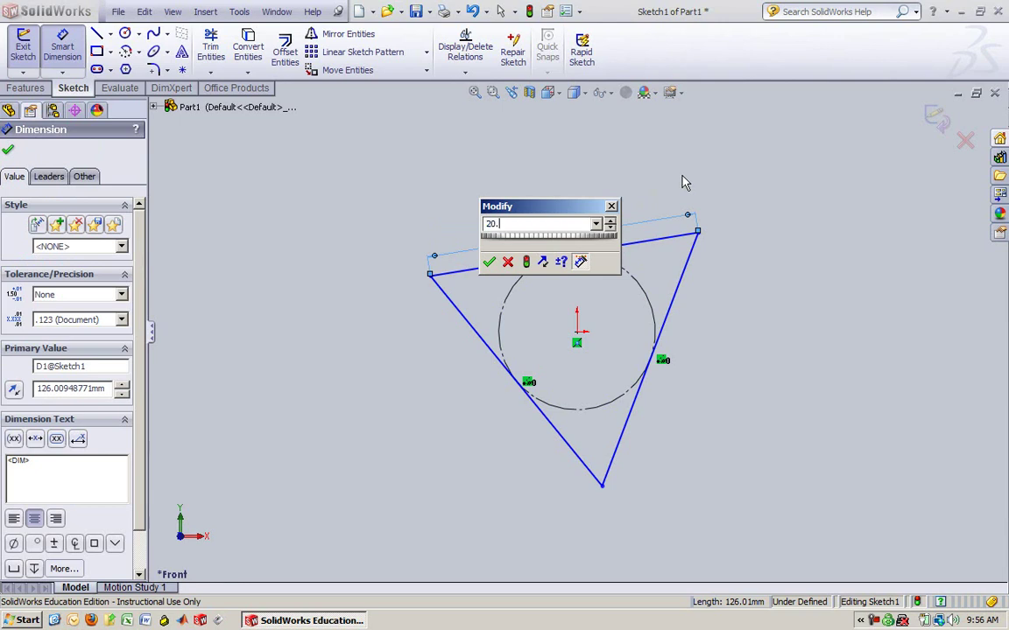
key(Return)
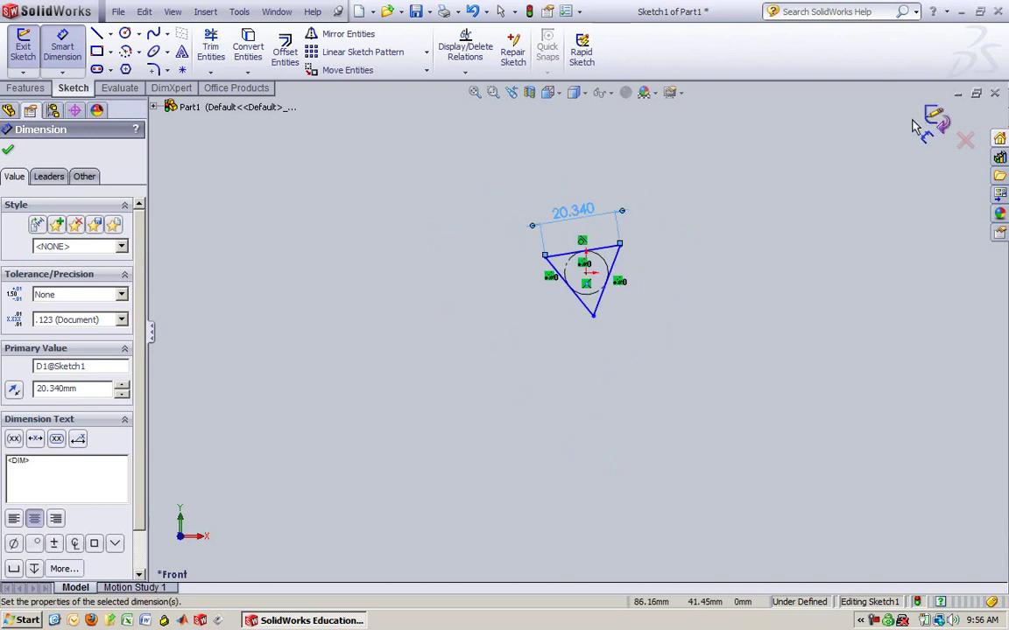
key(Escape)
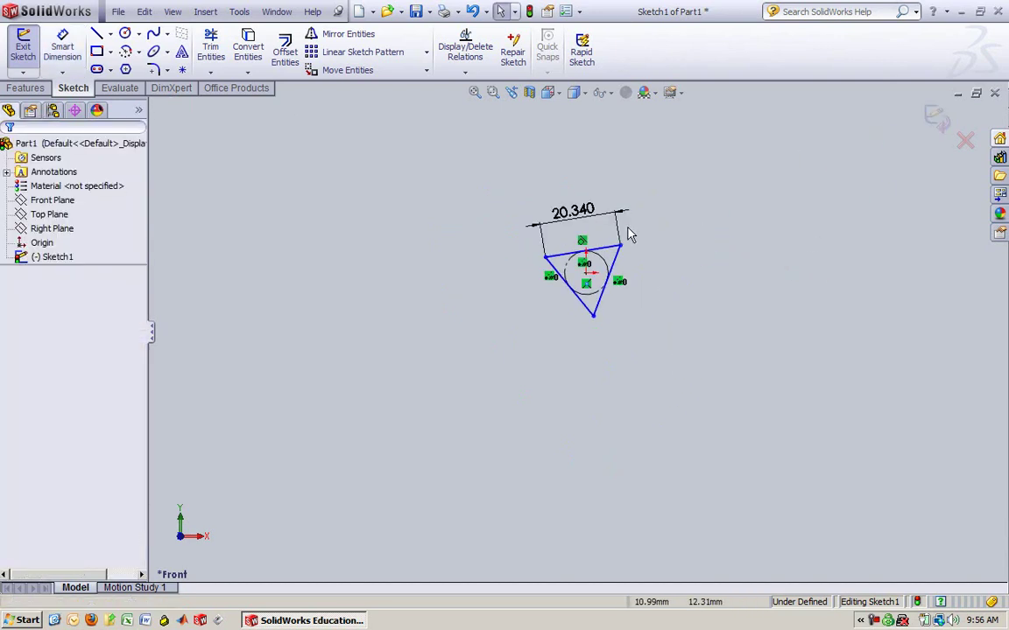
drag(588, 217, 591, 231)
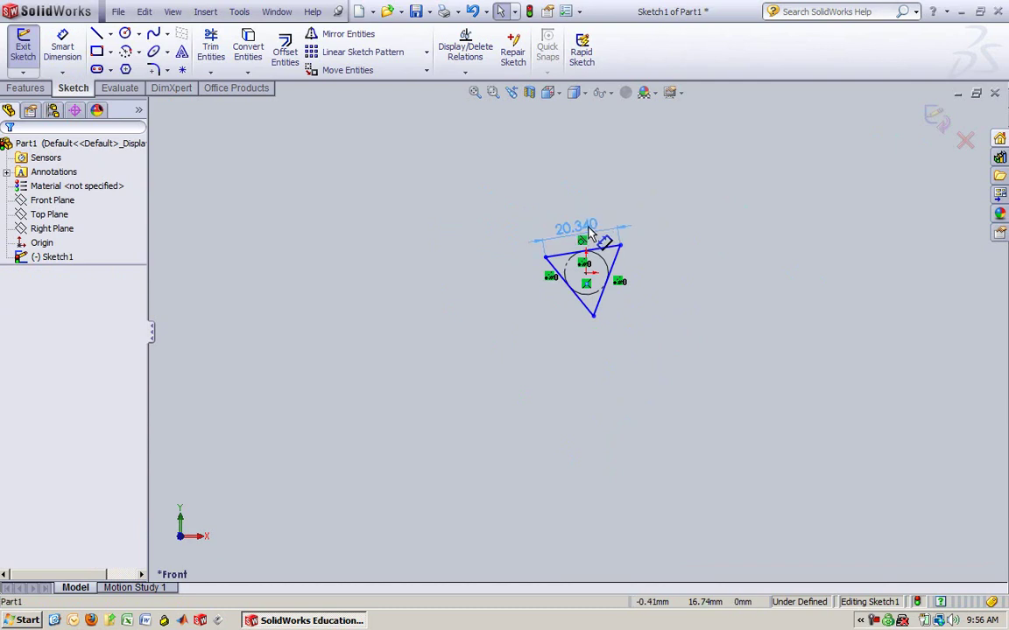
click(673, 292)
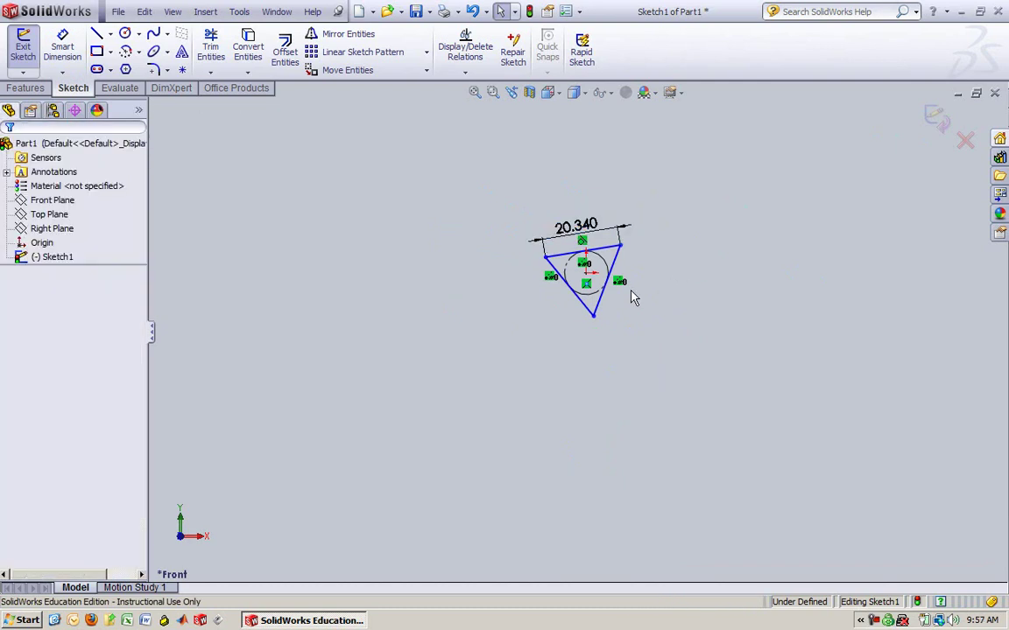
Give the top, left and right triangle sides an equal-length relation
scroll(600, 322, down, 5)
scroll(585, 280, down, 2)
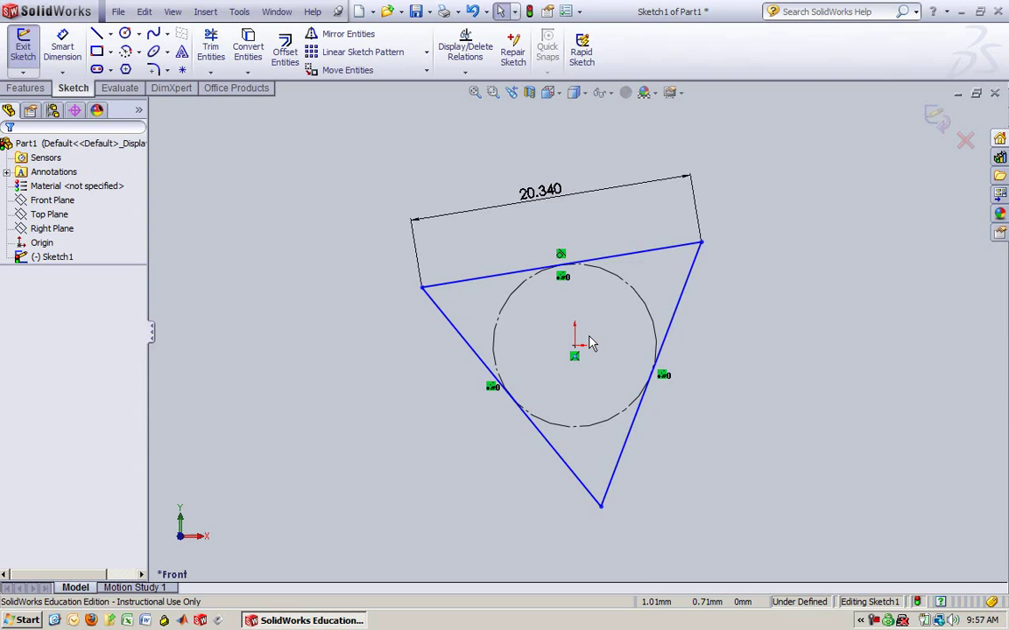
drag(543, 189, 567, 230)
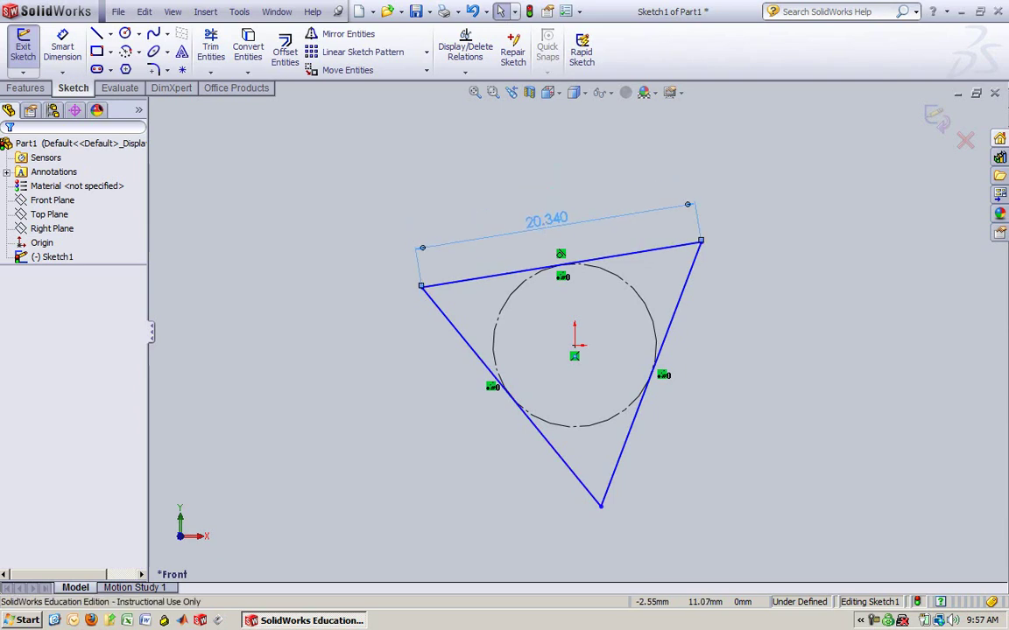
click(528, 274)
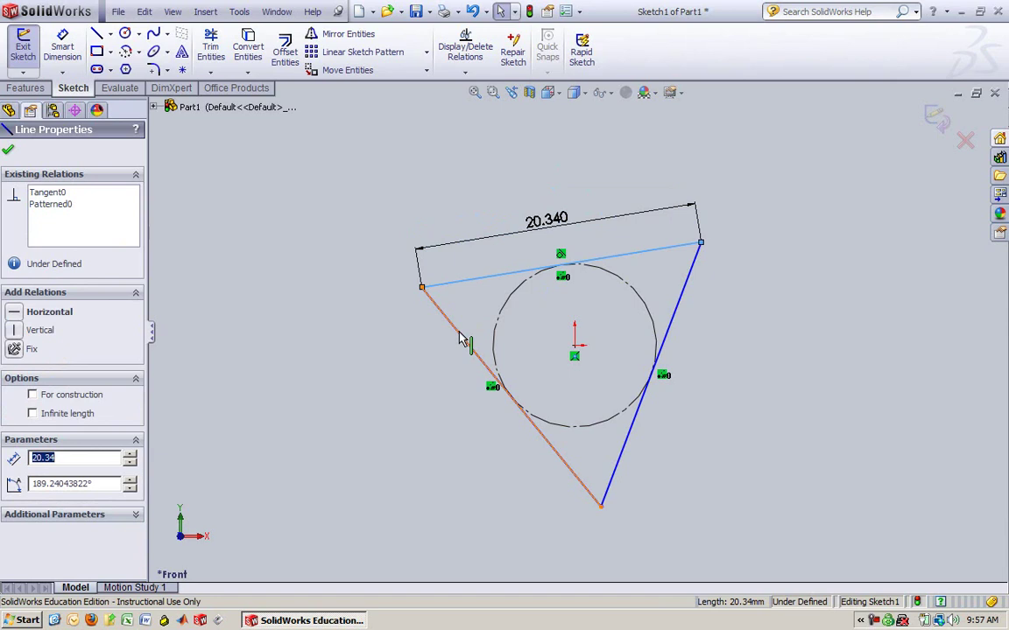
ctrl+click(460, 340)
ctrl+click(683, 296)
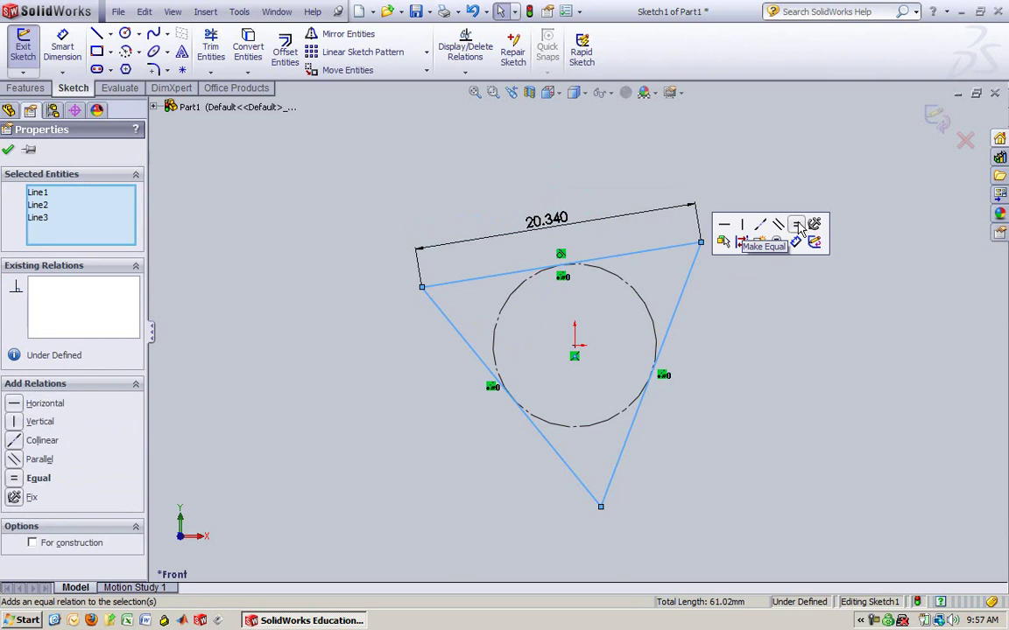
click(798, 226)
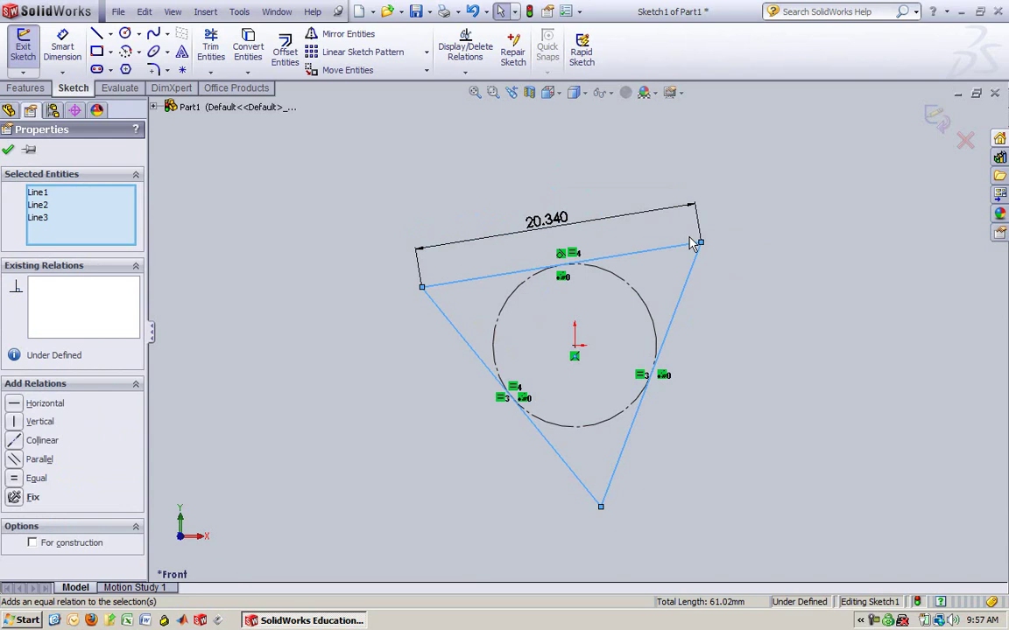
click(9, 150)
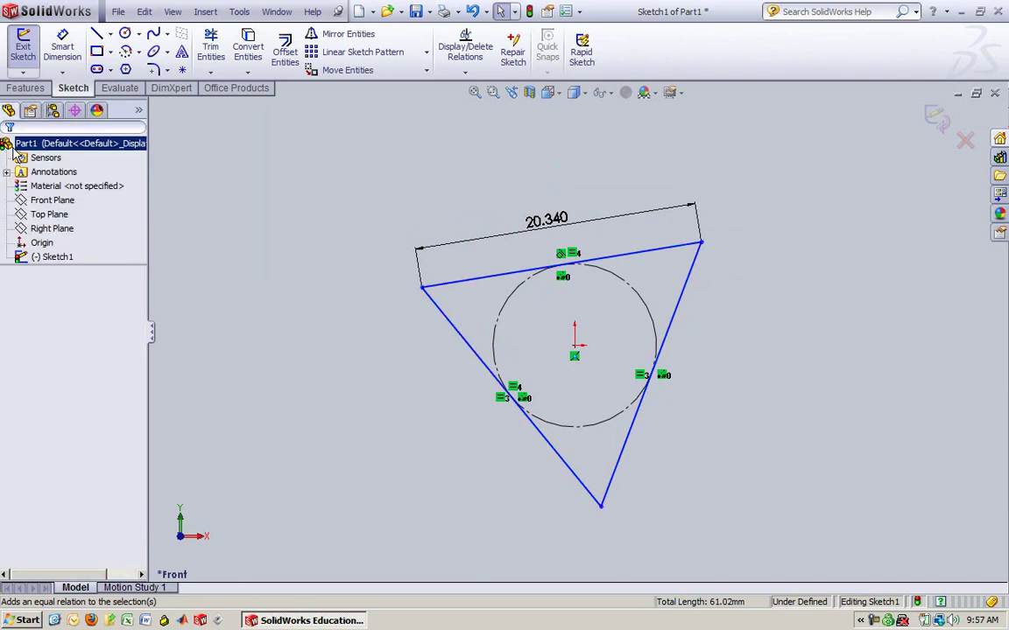
Reopen Sketch1, swing the triangle upright and make its base horizontal
click(24, 49)
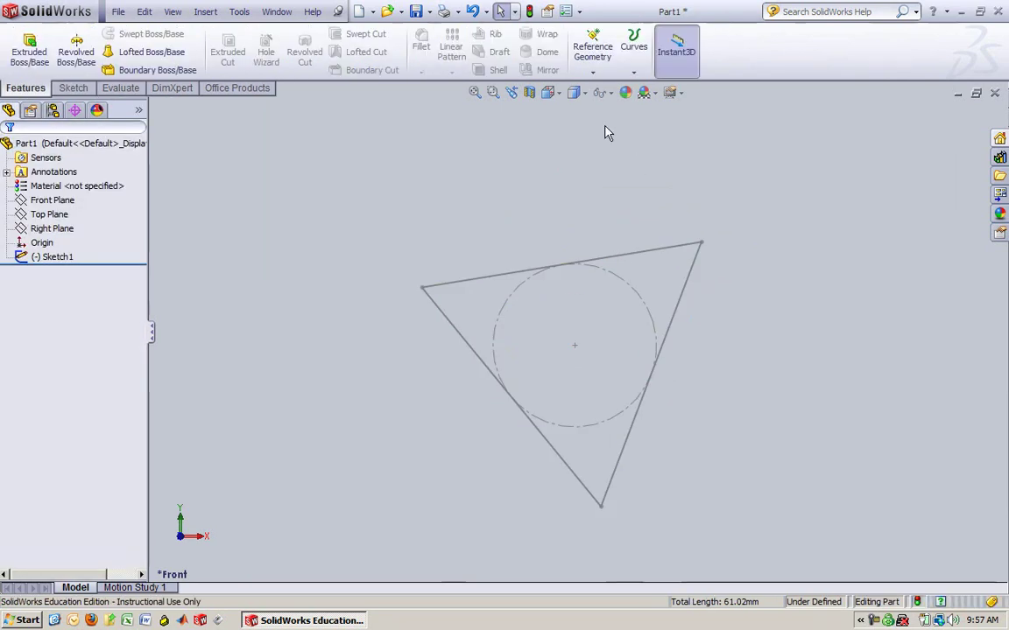
click(49, 257)
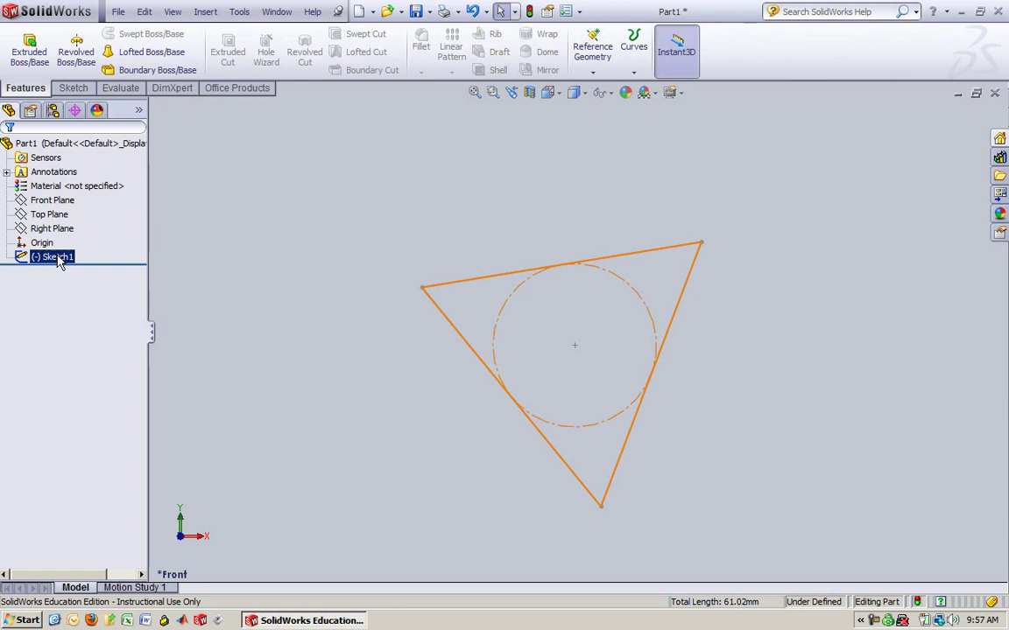
right_click(58, 260)
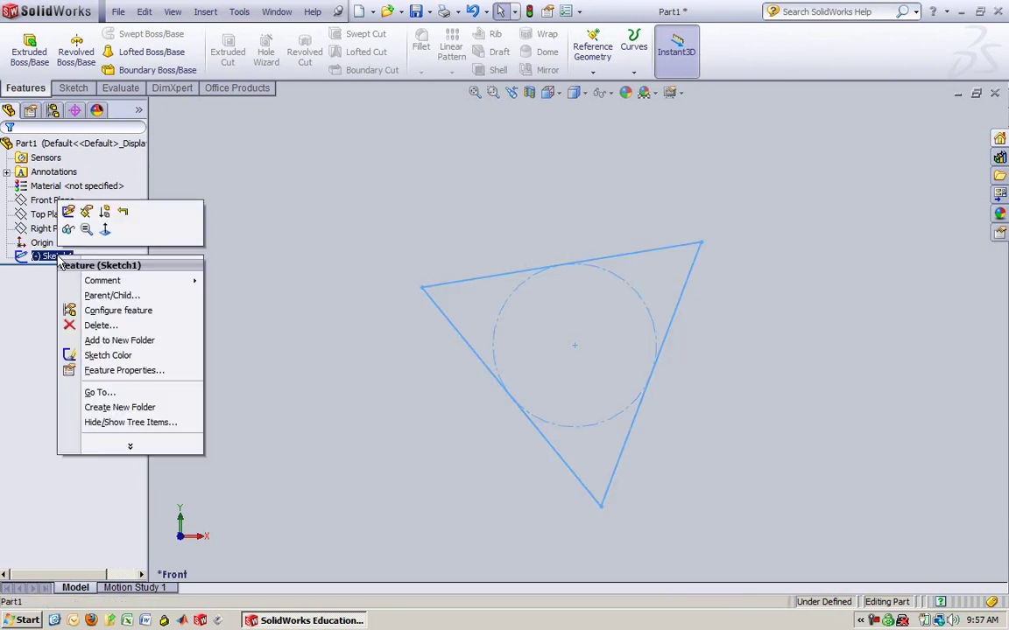
click(68, 194)
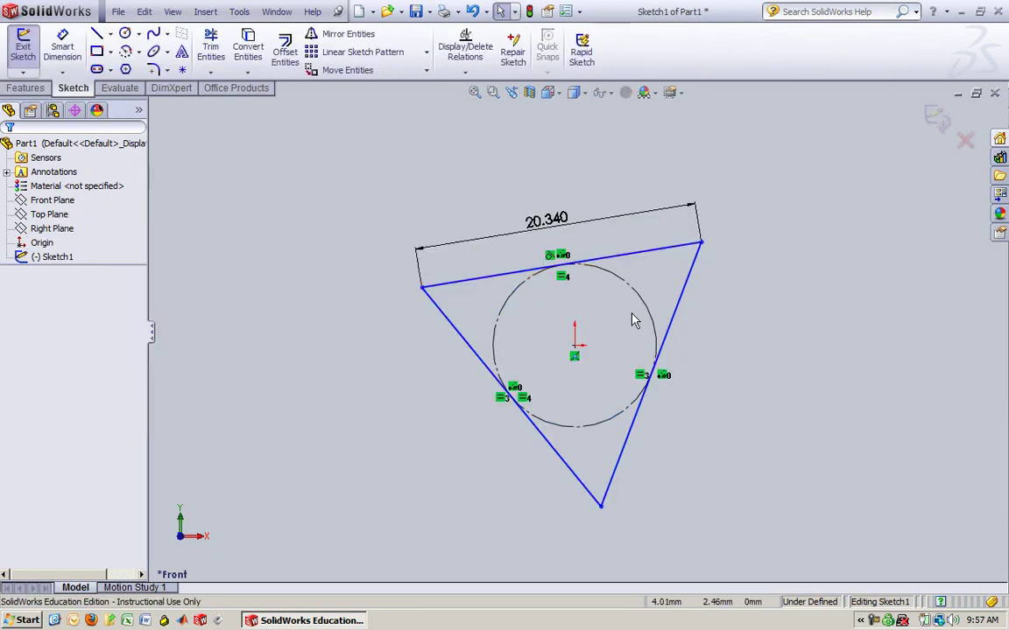
drag(705, 244, 671, 215)
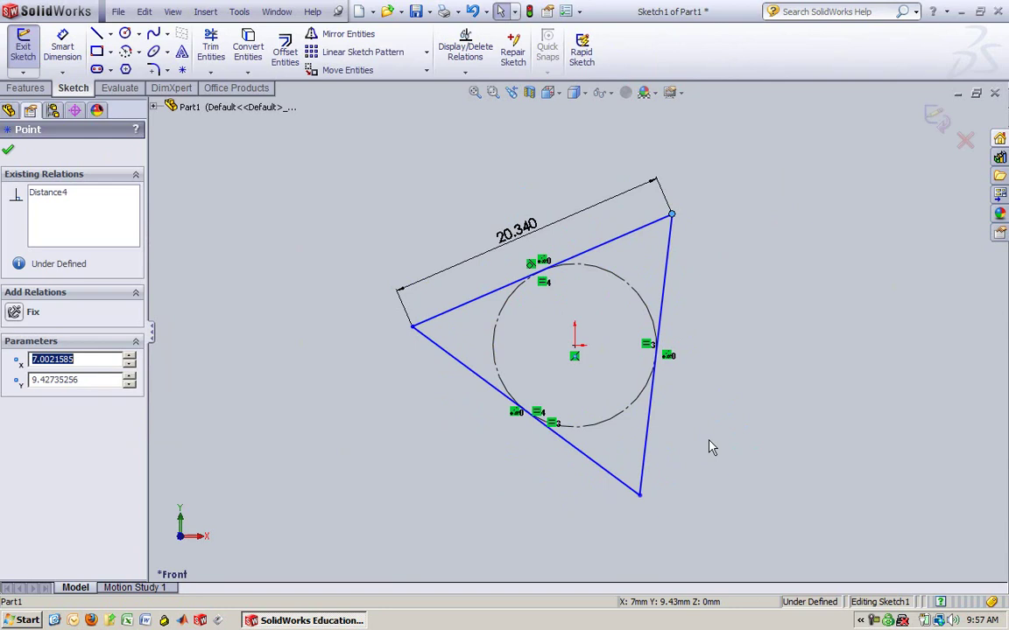
click(574, 454)
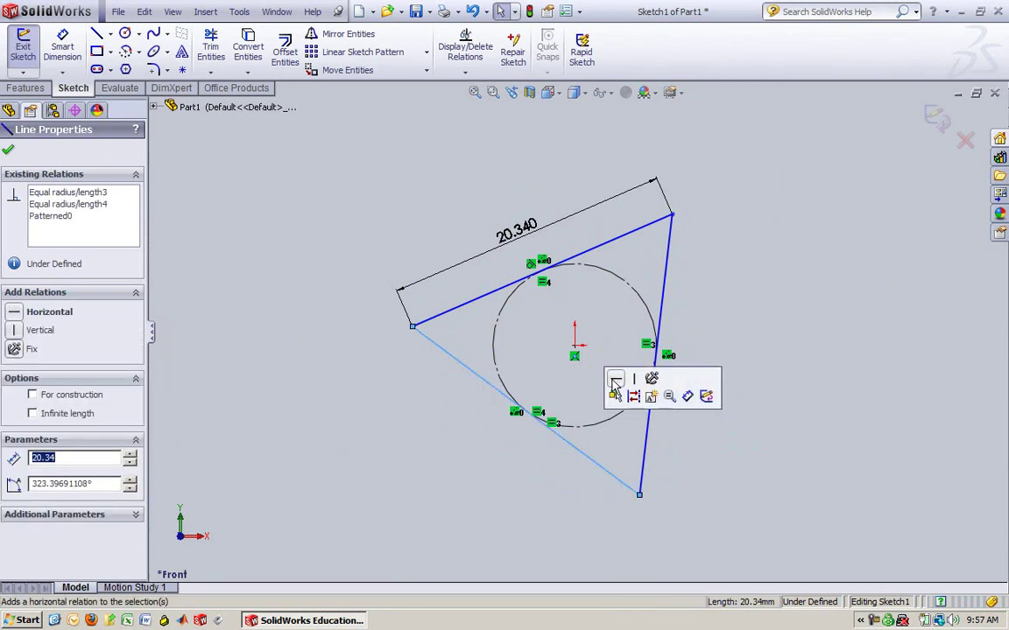
click(615, 381)
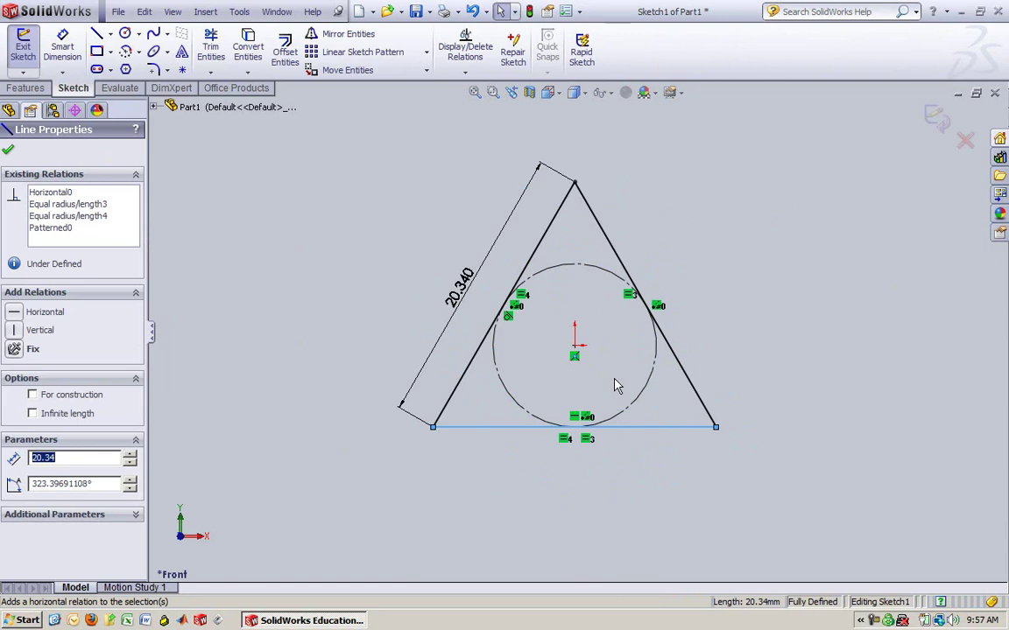
Close the fully defined triangle sketch and return to part editing
click(705, 466)
click(717, 427)
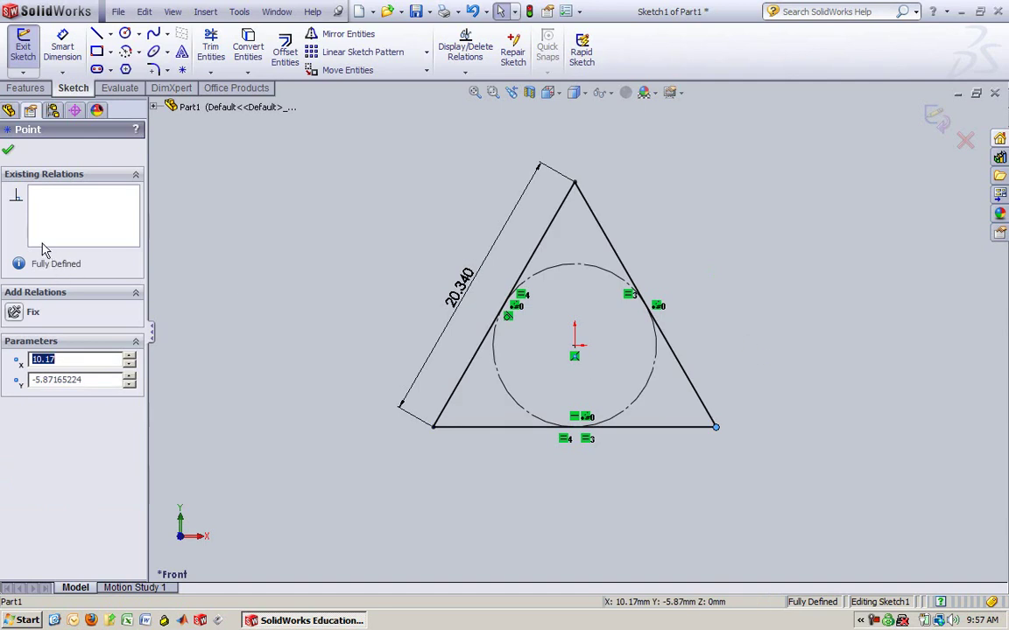
click(8, 149)
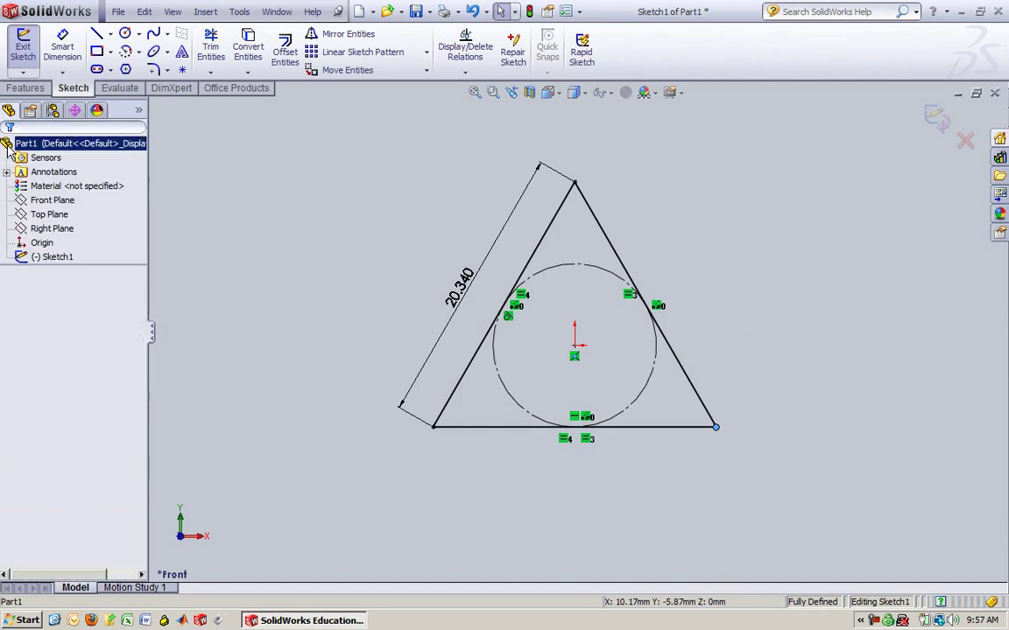
click(24, 46)
click(44, 257)
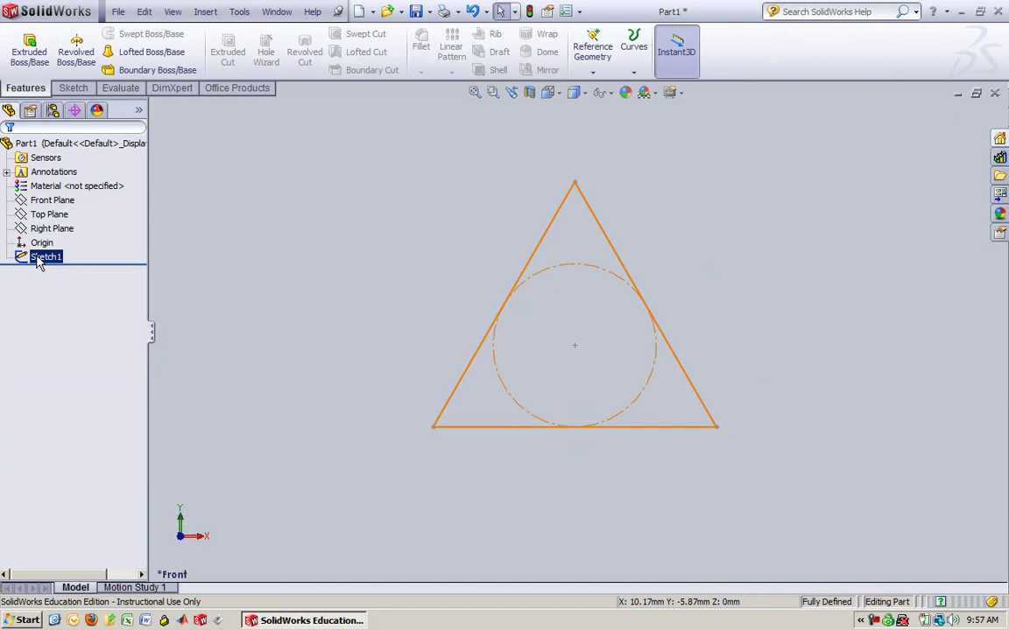
click(468, 283)
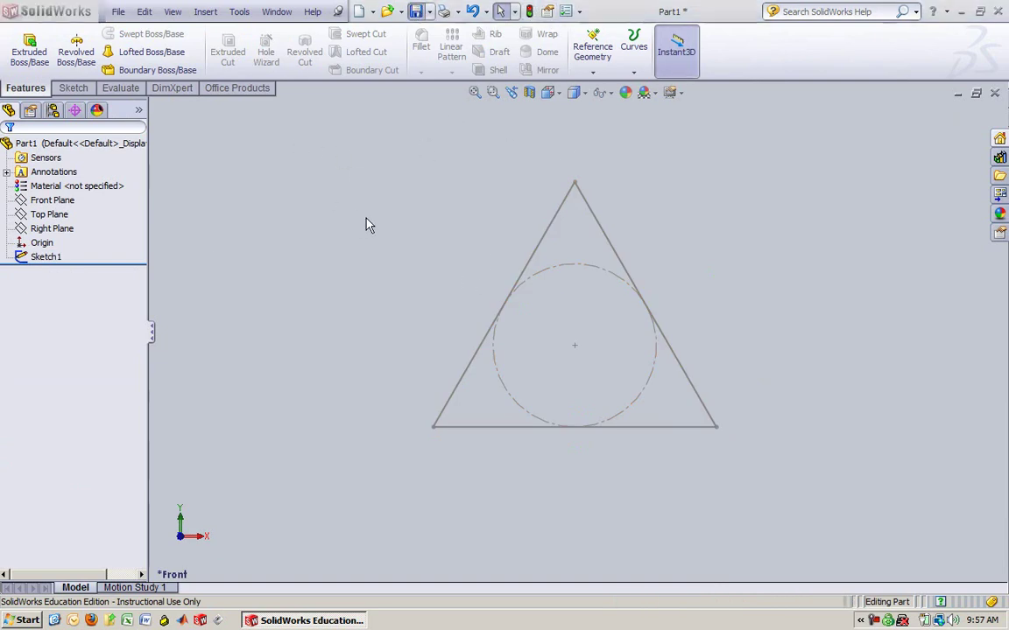
Save the part as D4 on the Desktop
key(ctrl+s)
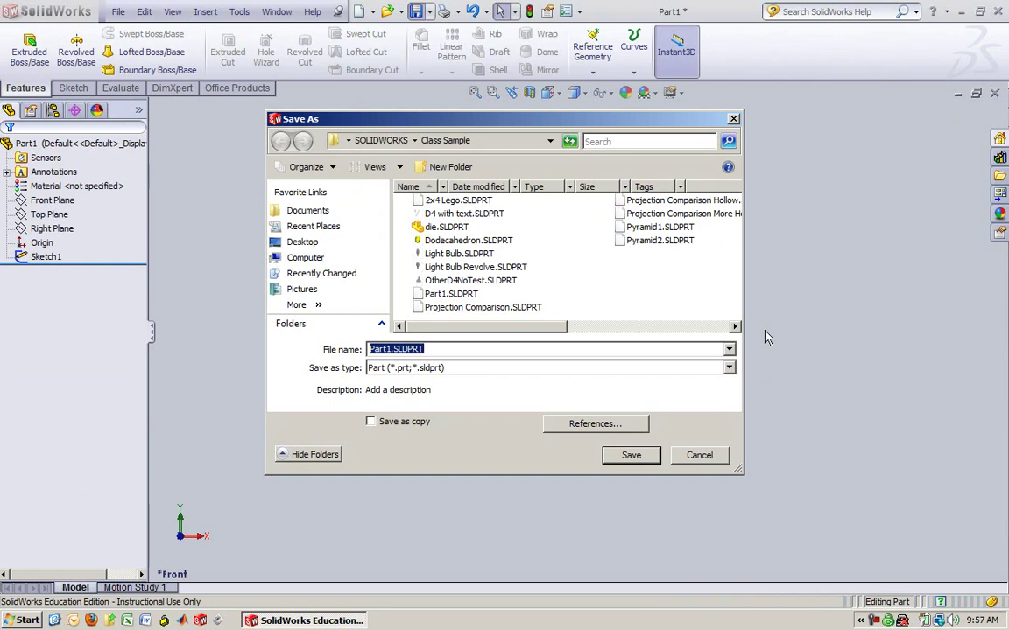
click(302, 242)
text(D4)
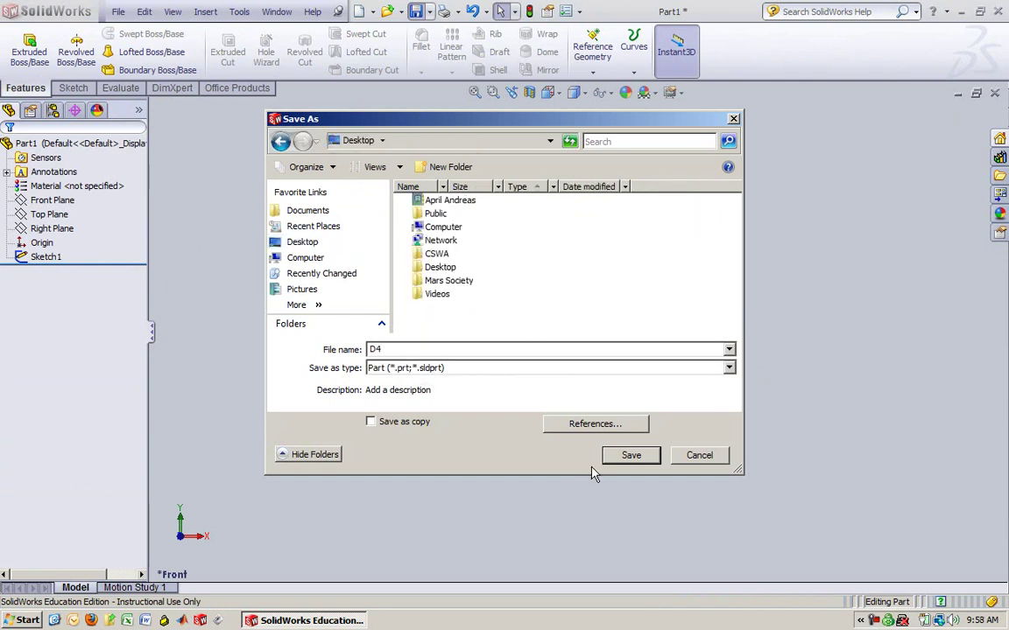
click(631, 456)
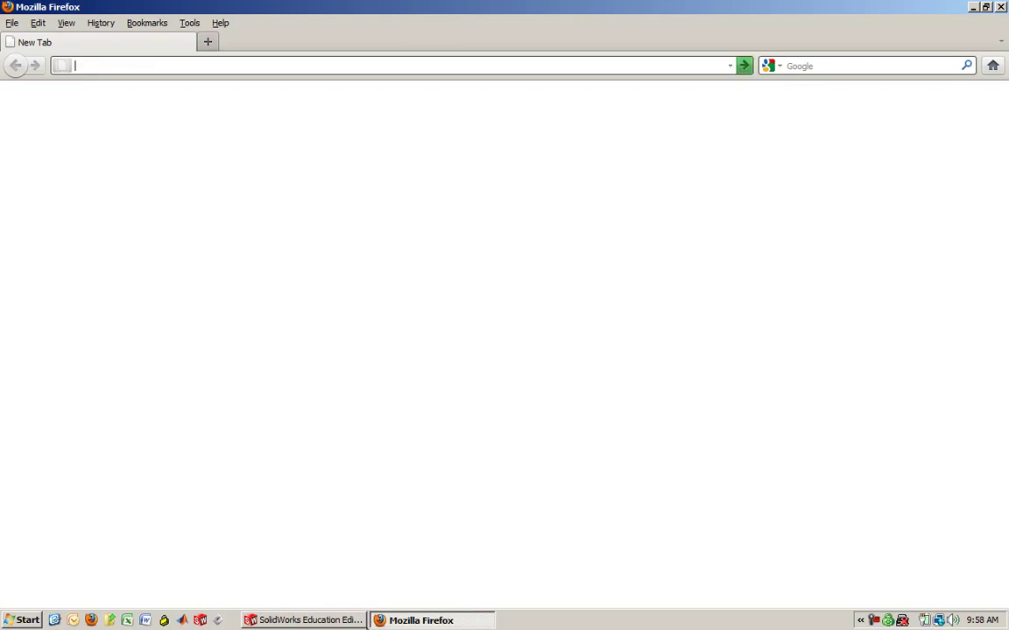
Orbit the SolidWorks view to inspect the triangle sketch in 3-D, then switch to Firefox
click(359, 620)
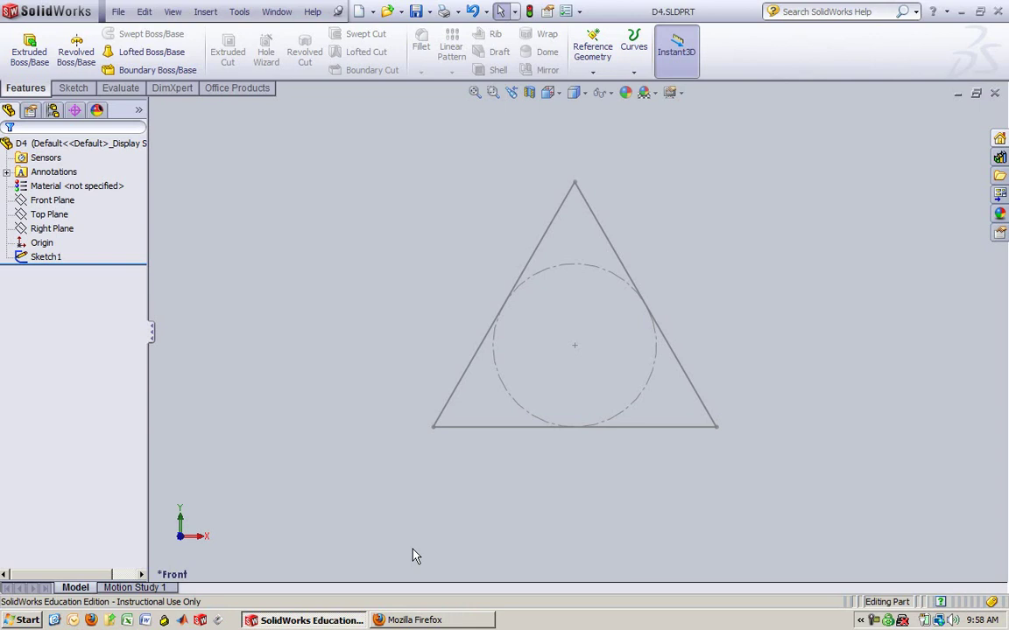
mouse_move(550, 491)
middle_down()
mouse_move(554, 293)
mouse_move(539, 334)
mouse_move(542, 273)
mouse_move(524, 390)
mouse_move(559, 346)
mouse_move(536, 261)
mouse_move(537, 229)
mouse_move(548, 238)
mouse_move(554, 229)
middle_up()
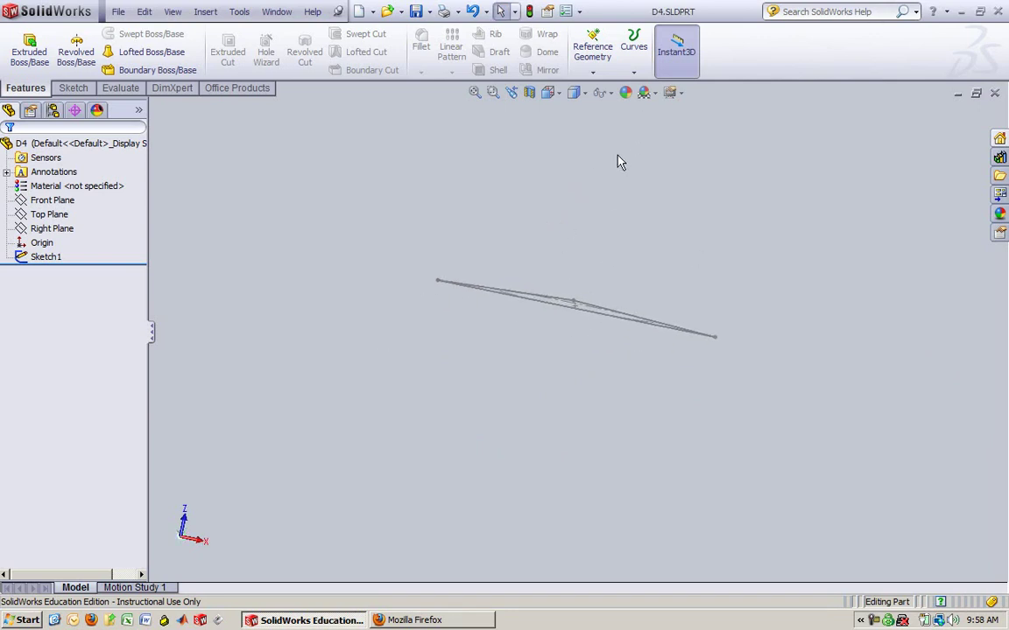
middle_drag(608, 165, 606, 245)
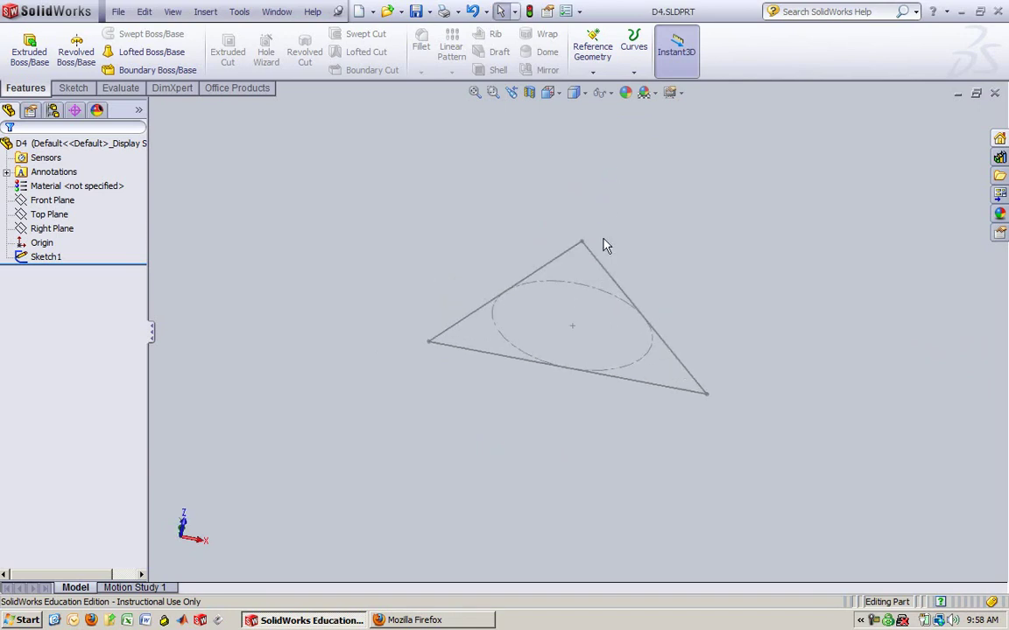
mouse_move(552, 427)
middle_down()
mouse_move(580, 363)
mouse_move(567, 475)
middle_up()
click(460, 620)
click(831, 64)
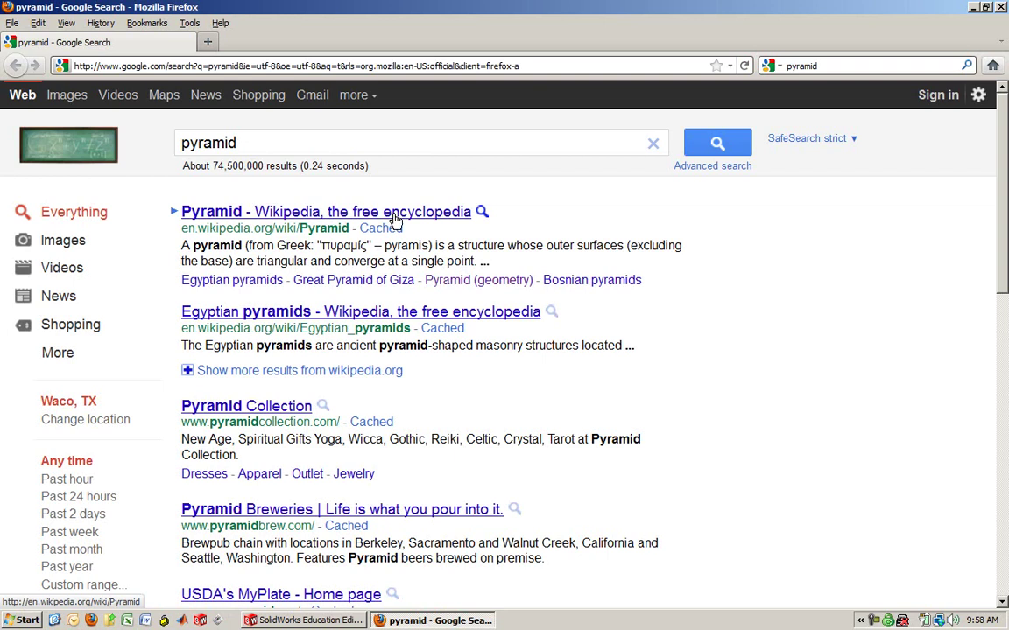
Search for 'triangle' and open the Pyramid (geometry) Wikipedia article
click(362, 147)
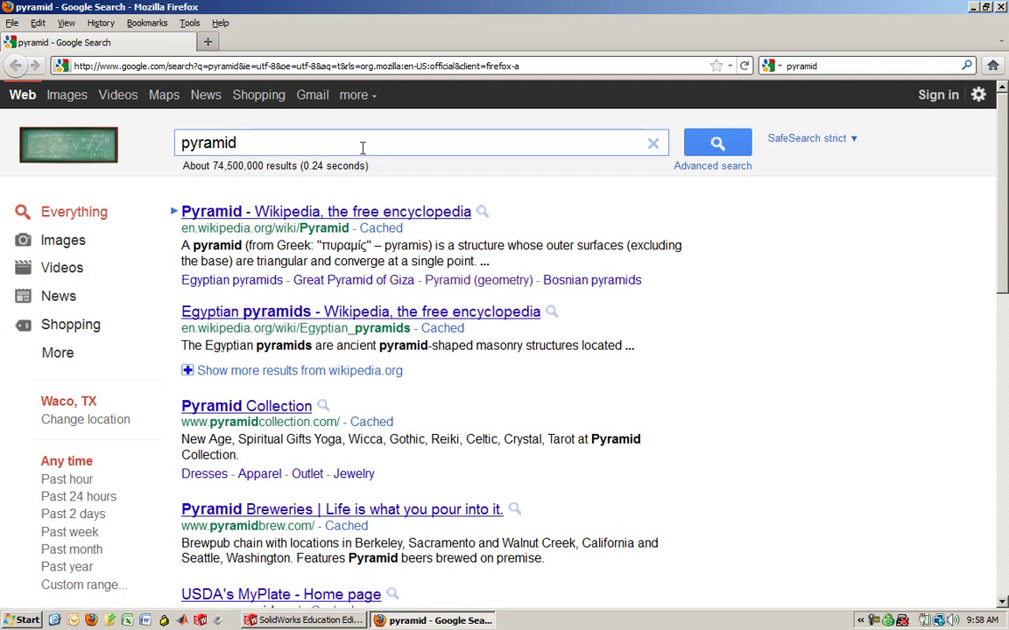
text(triangle)
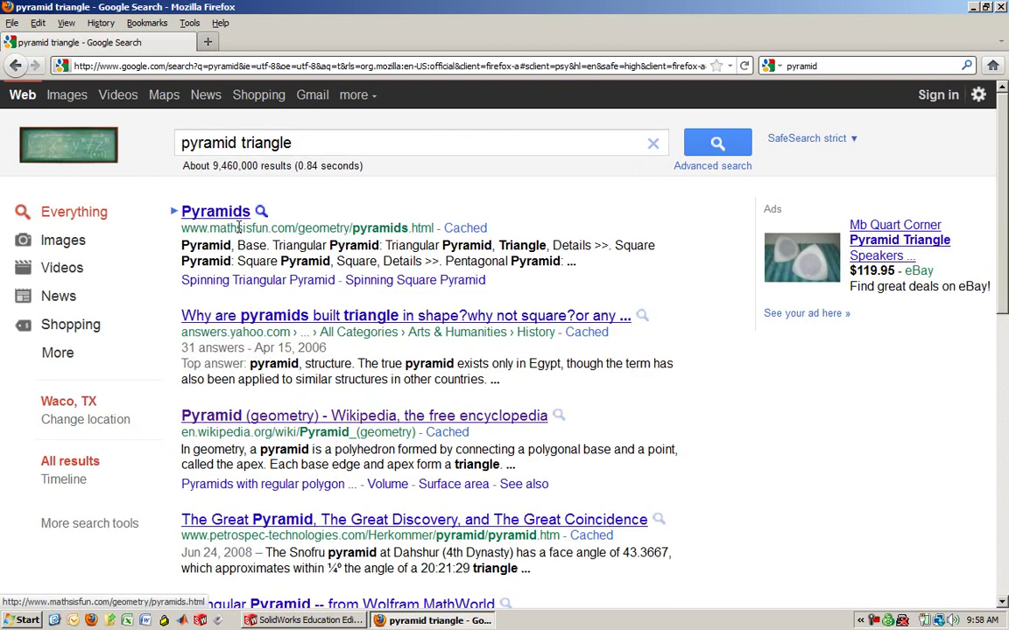
click(263, 417)
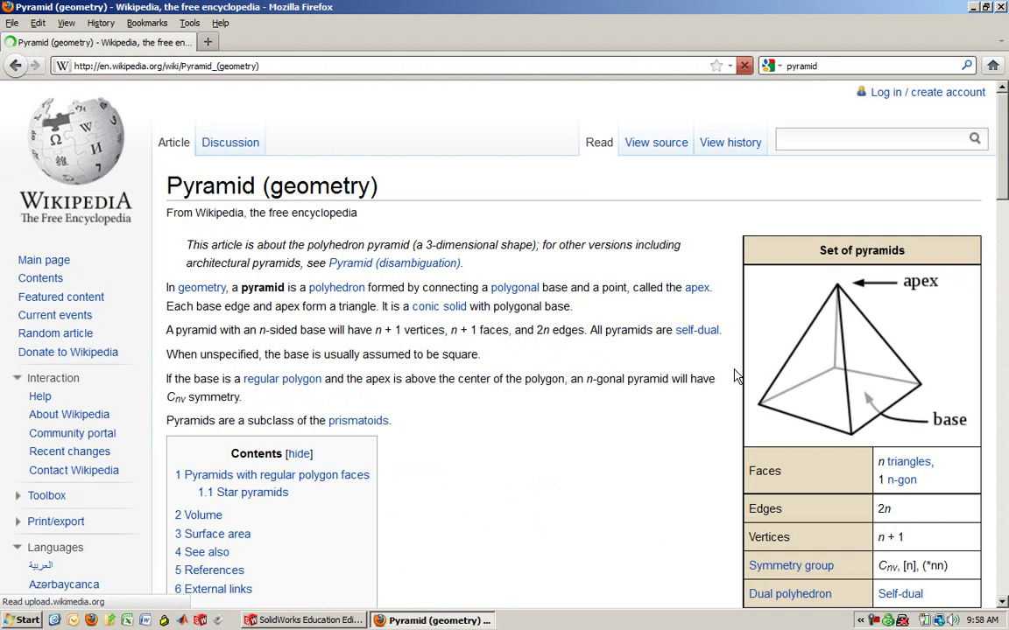
Open the Tetrahedron article and highlight the regular-tetrahedron height formula √6/3·a
scroll(570, 451, down, 8)
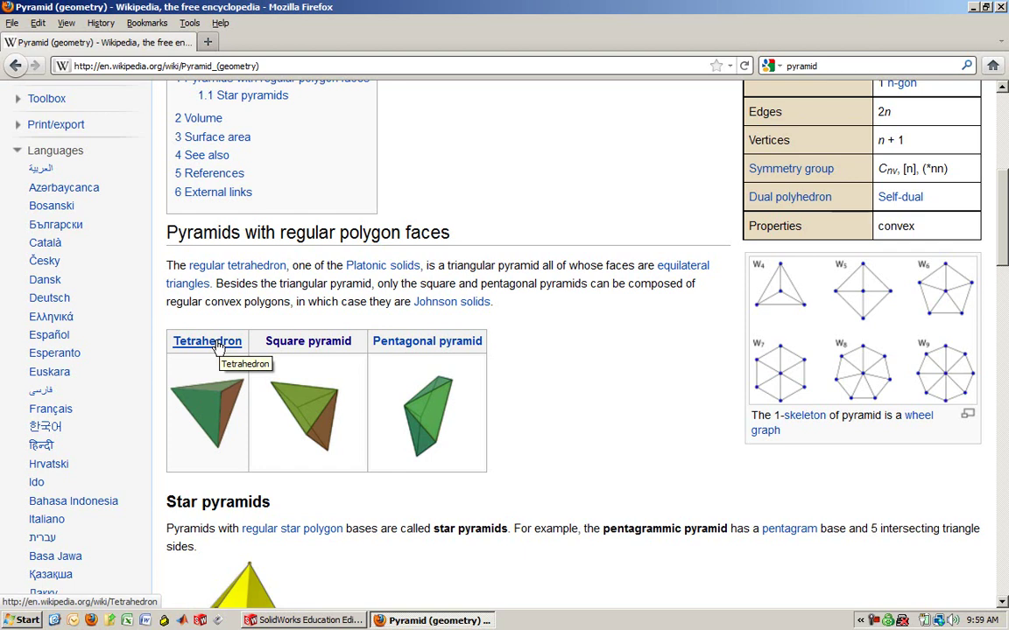
click(218, 343)
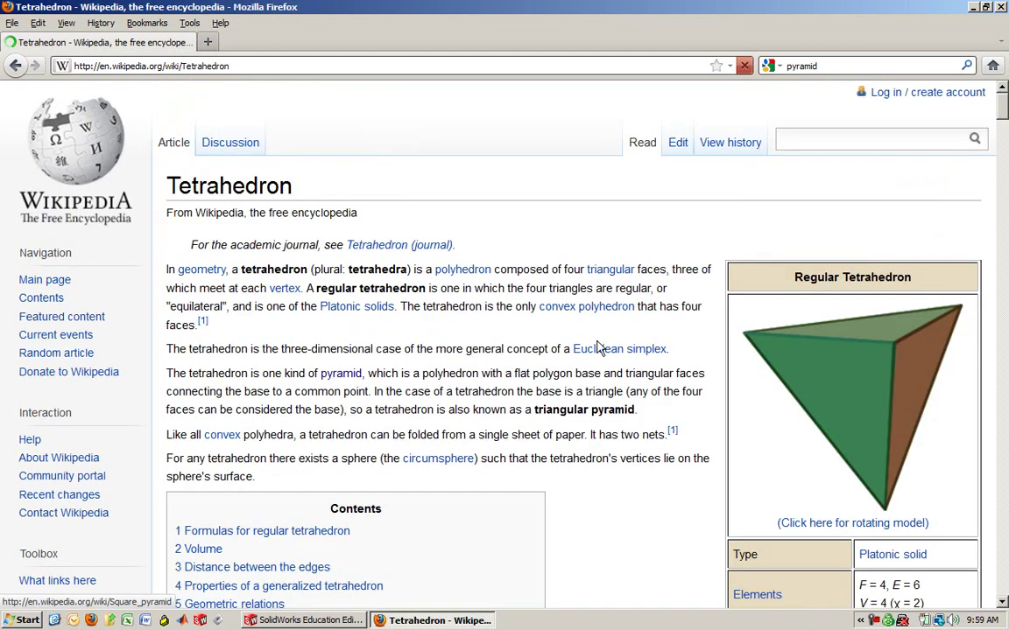
scroll(652, 473, down, 15)
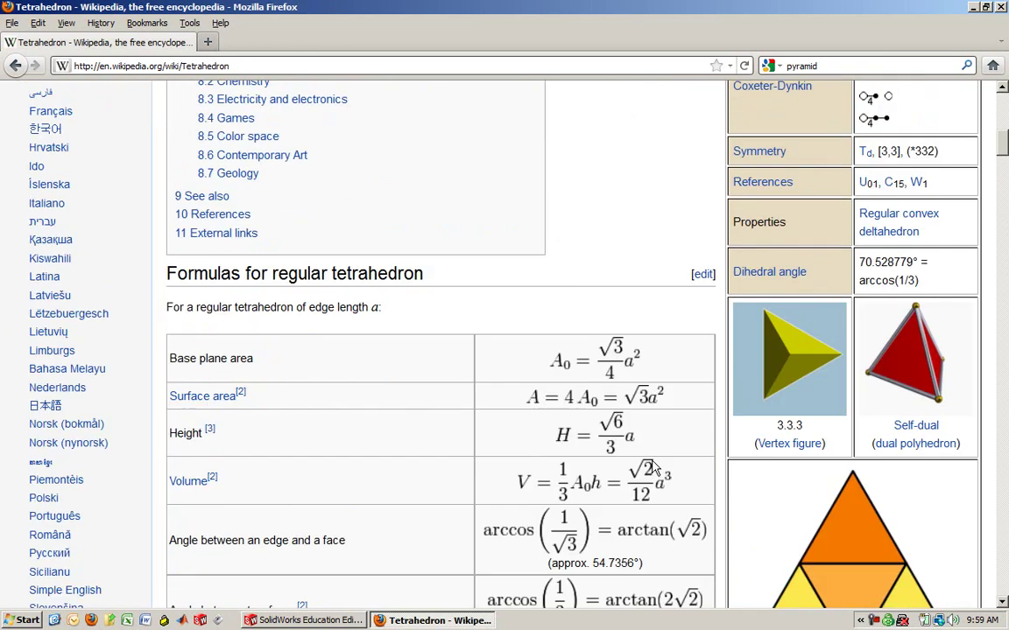
scroll(653, 471, down, 3)
scroll(590, 448, up, 14)
scroll(587, 447, down, 11)
scroll(409, 420, down, 4)
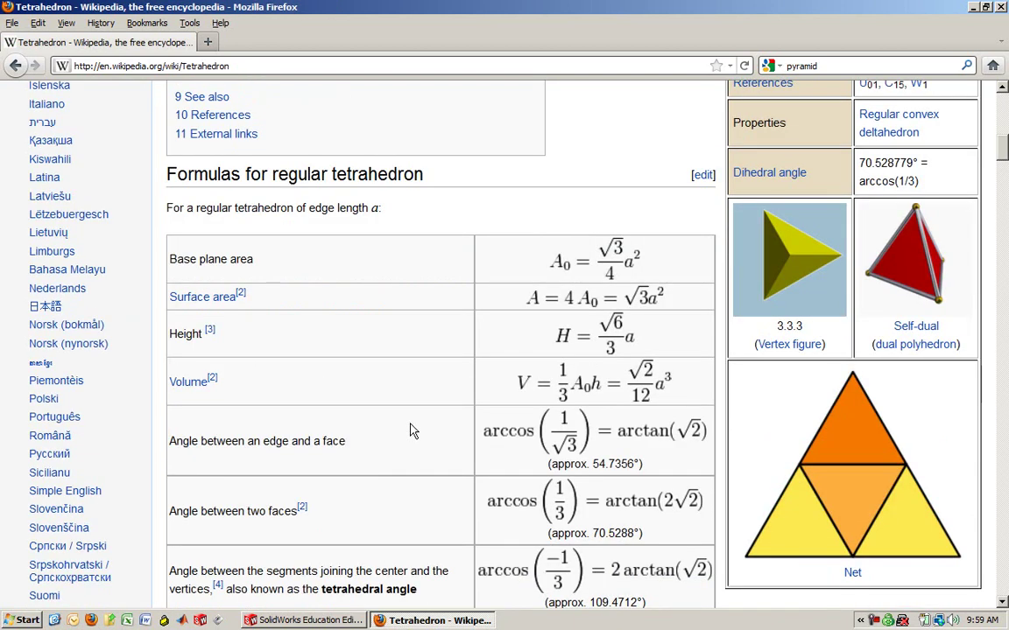
drag(383, 116, 171, 108)
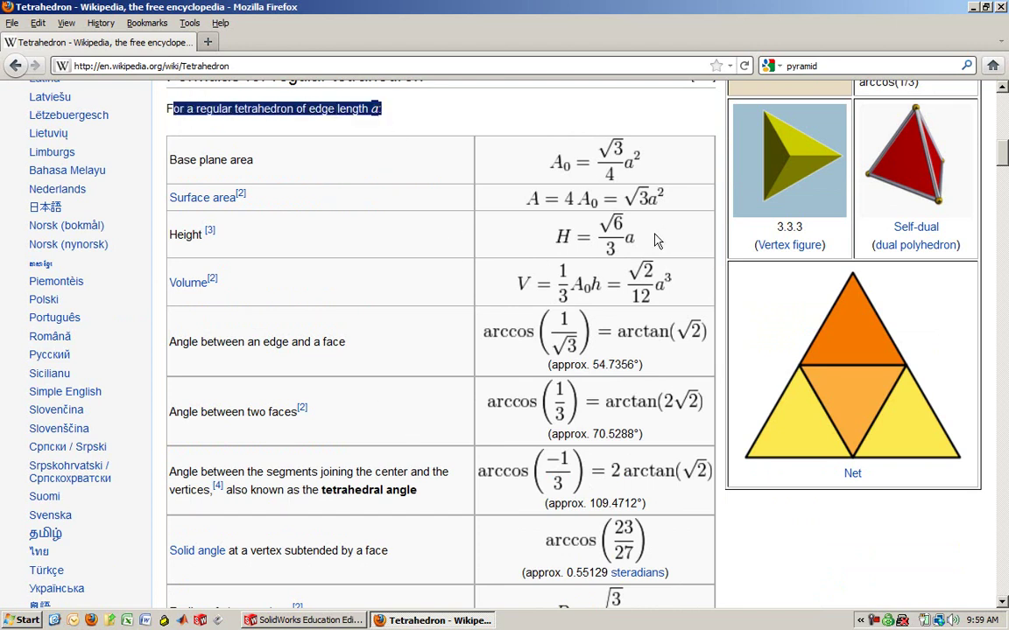
drag(659, 241, 552, 248)
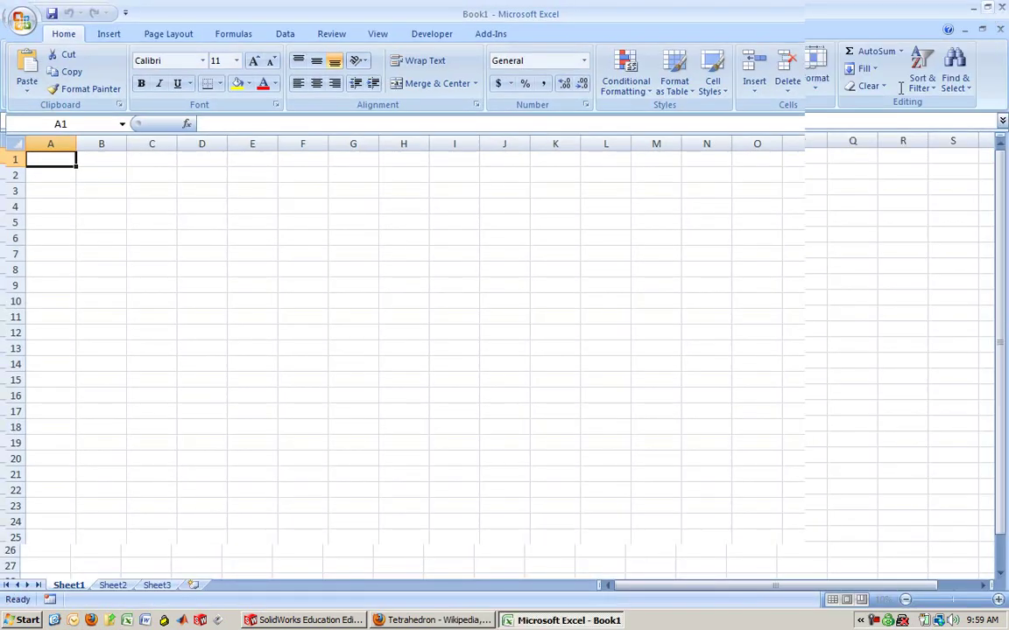
Beside the article, enter Side 20.34 in F6 and Height =SQRT(6)/3*F6 in F7
click(987, 7)
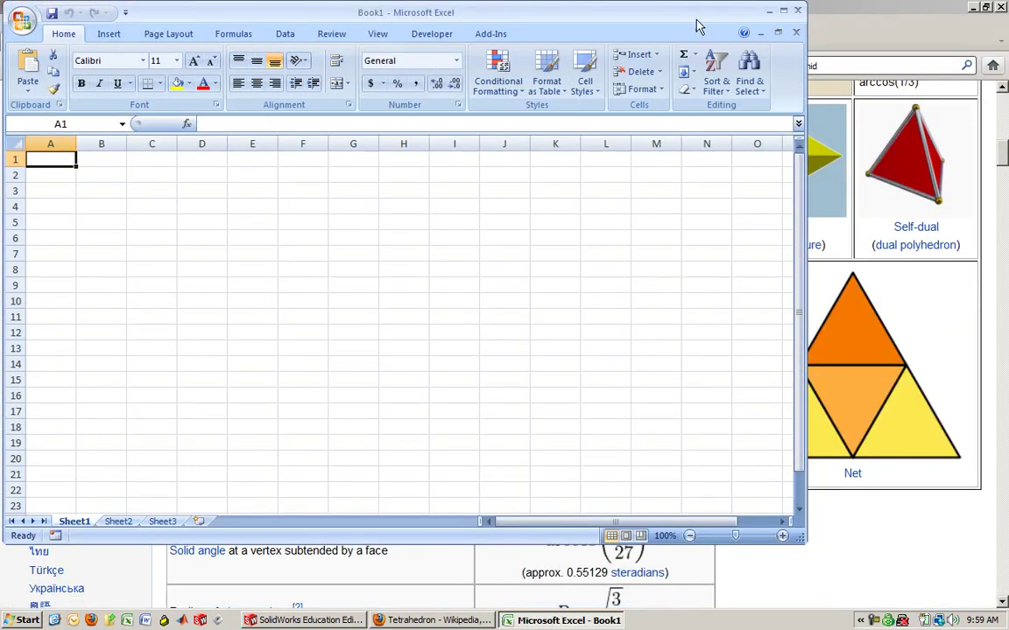
drag(806, 19, 411, 19)
click(252, 238)
text(Side)
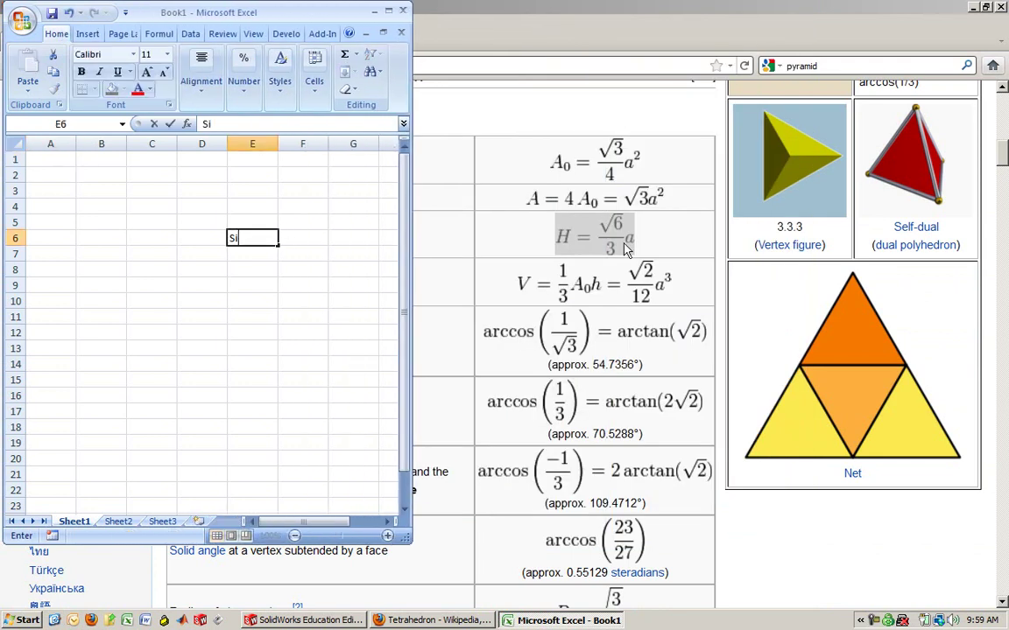
key(Tab)
text(20.34)
key(Return)
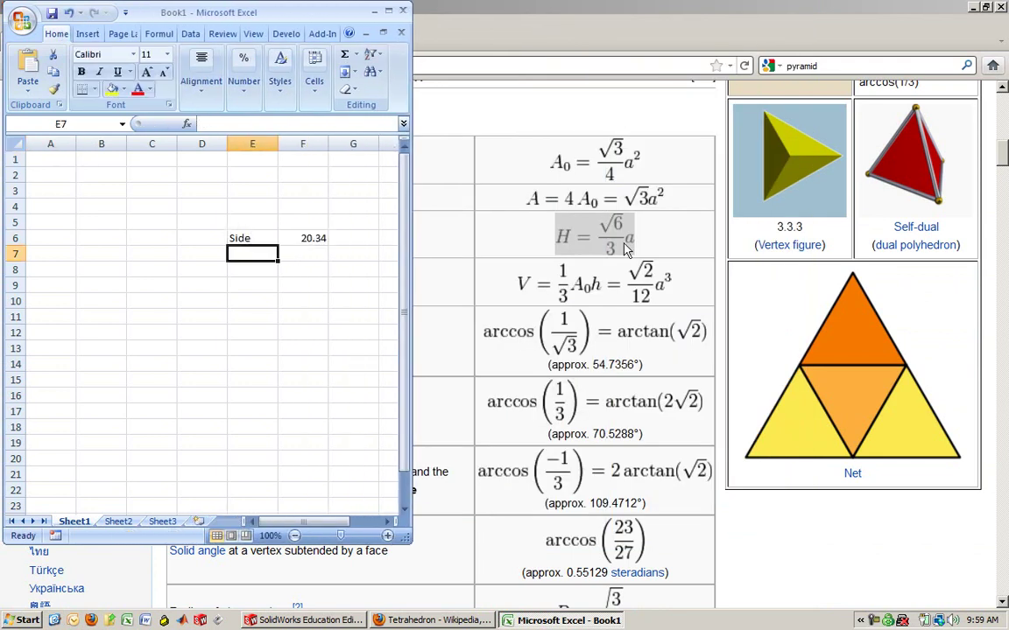
text(H)
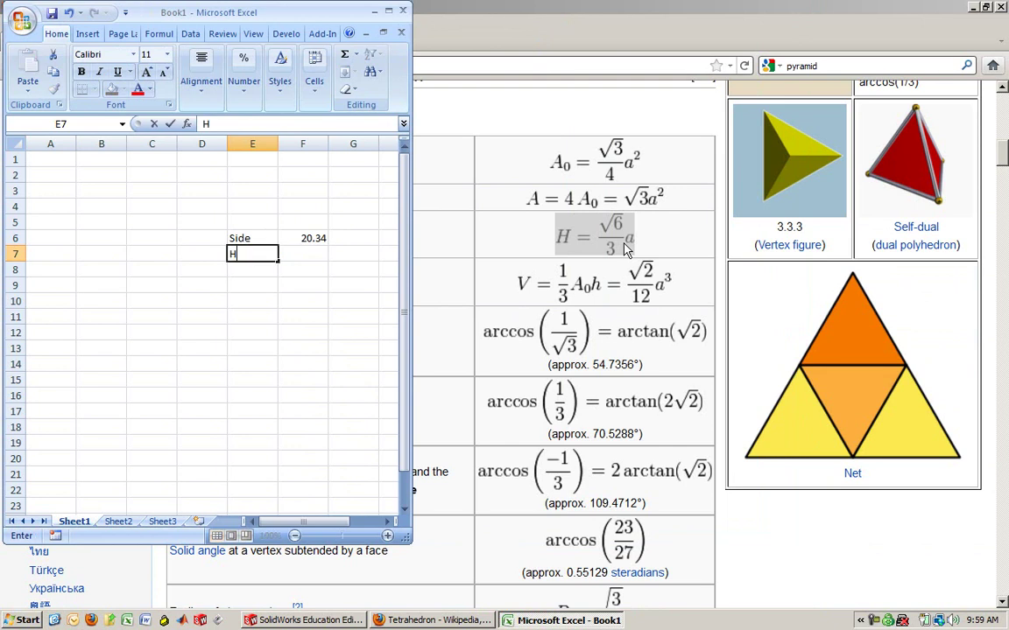
text(ieght)
key(Tab)
text(=s)
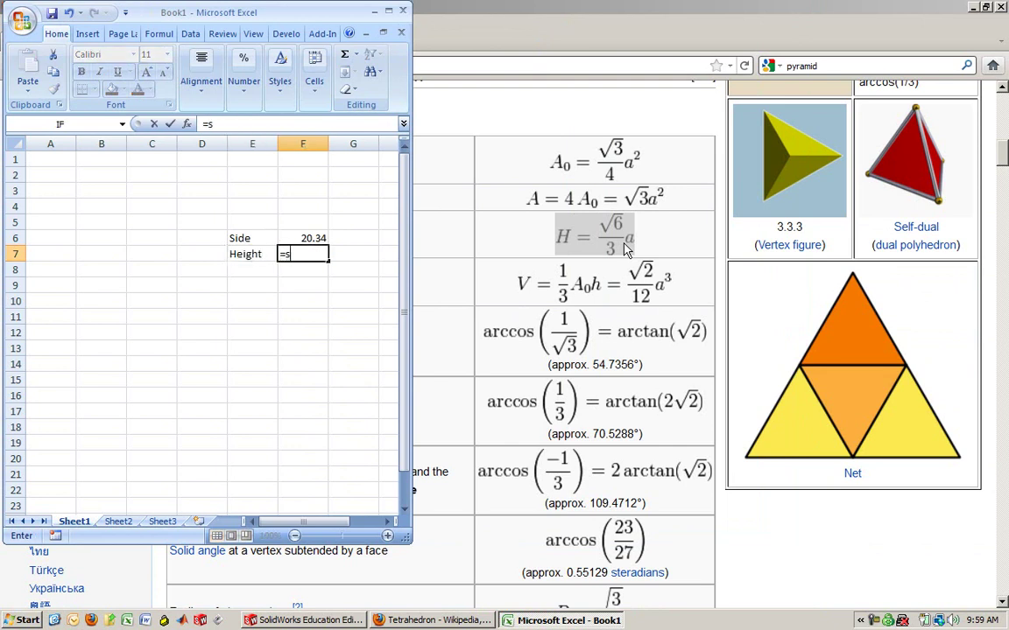
text(qrt(6))
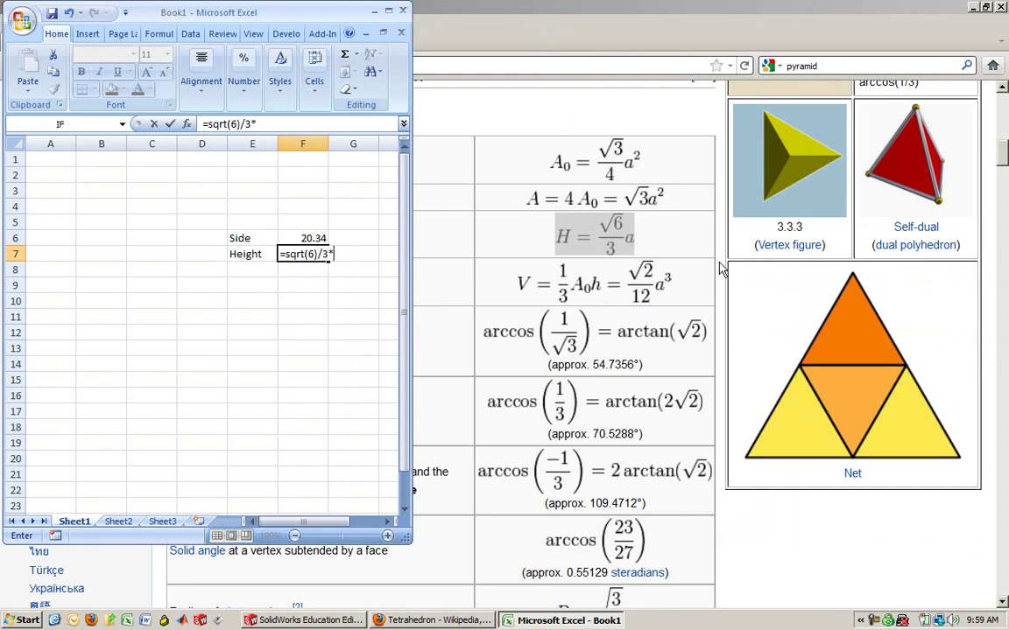
text(/3*)
click(302, 237)
key(Return)
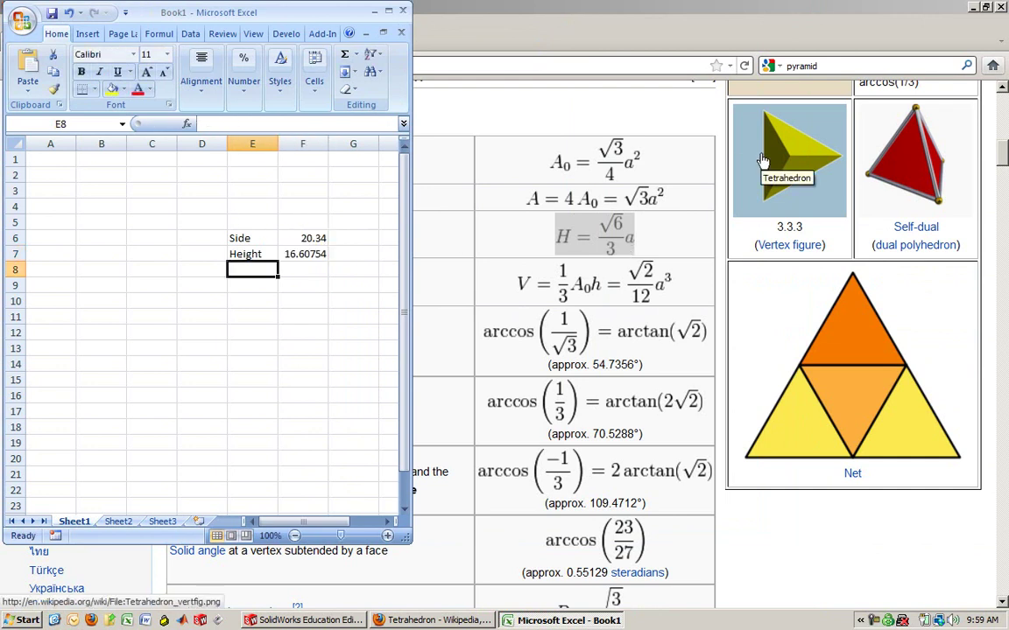
Copy the 16.60754 height from F7 and paste it as a plain value into F9
click(317, 252)
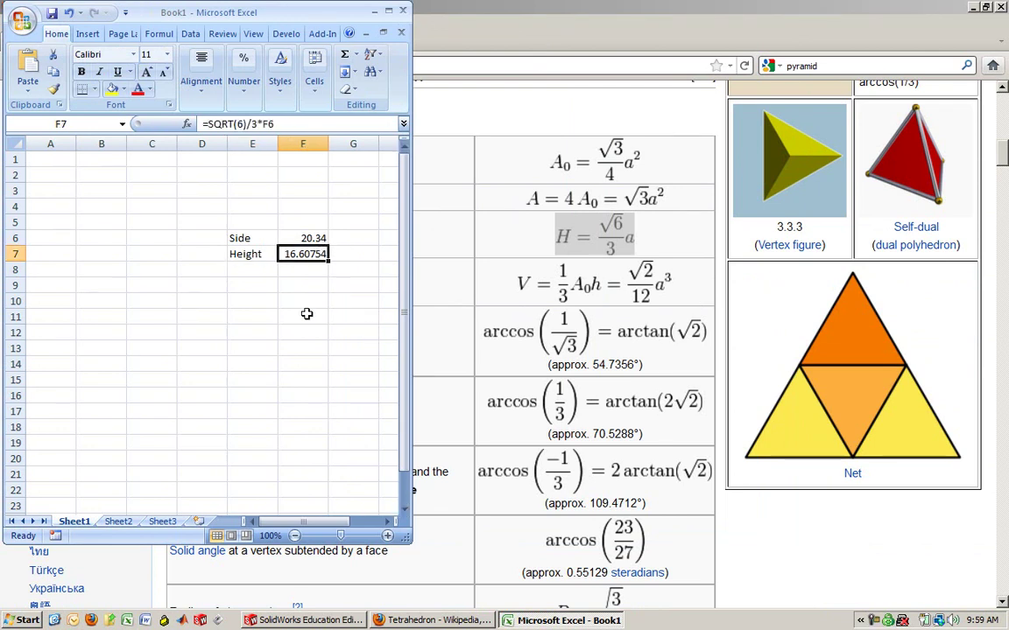
key(ctrl+c)
right_click(300, 286)
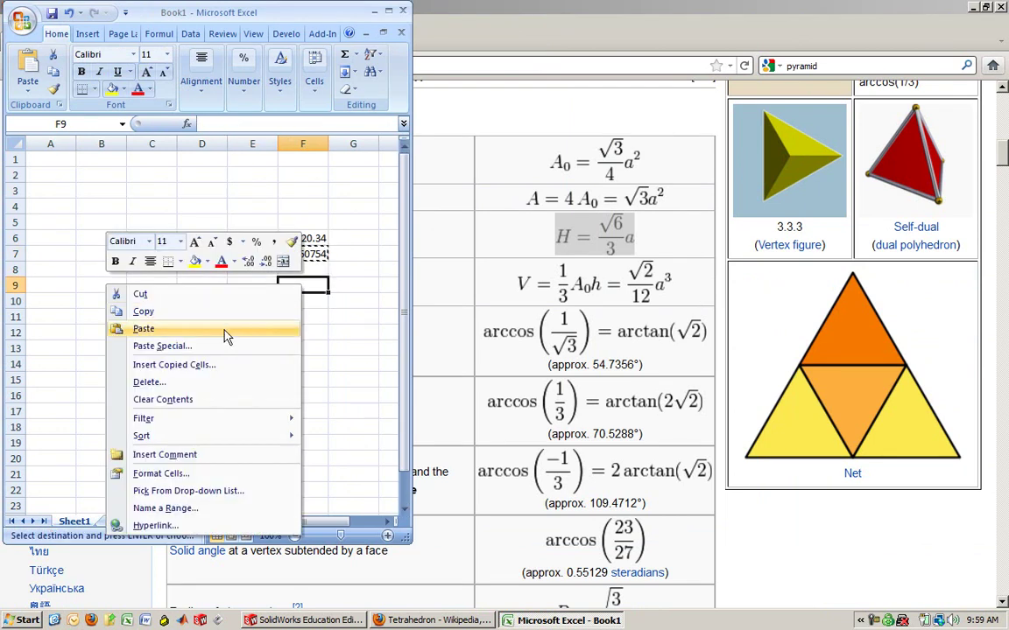
click(166, 346)
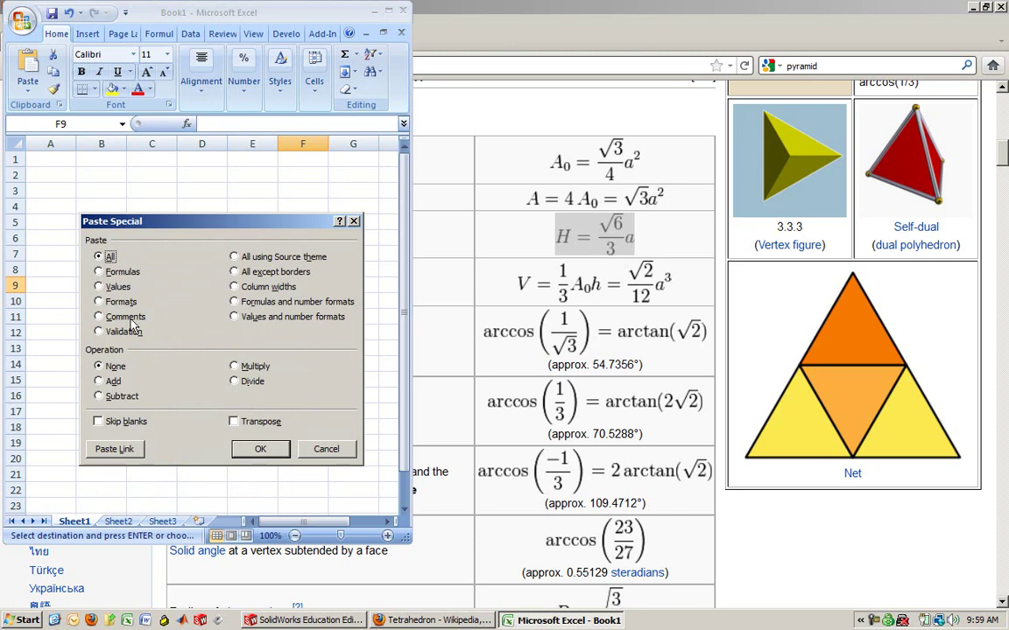
click(117, 287)
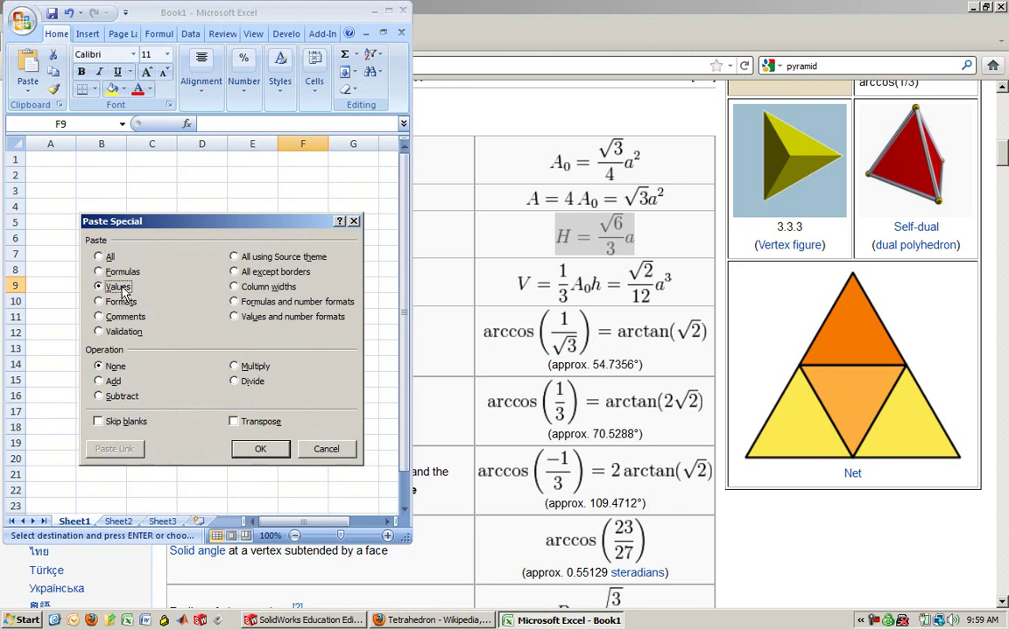
click(281, 454)
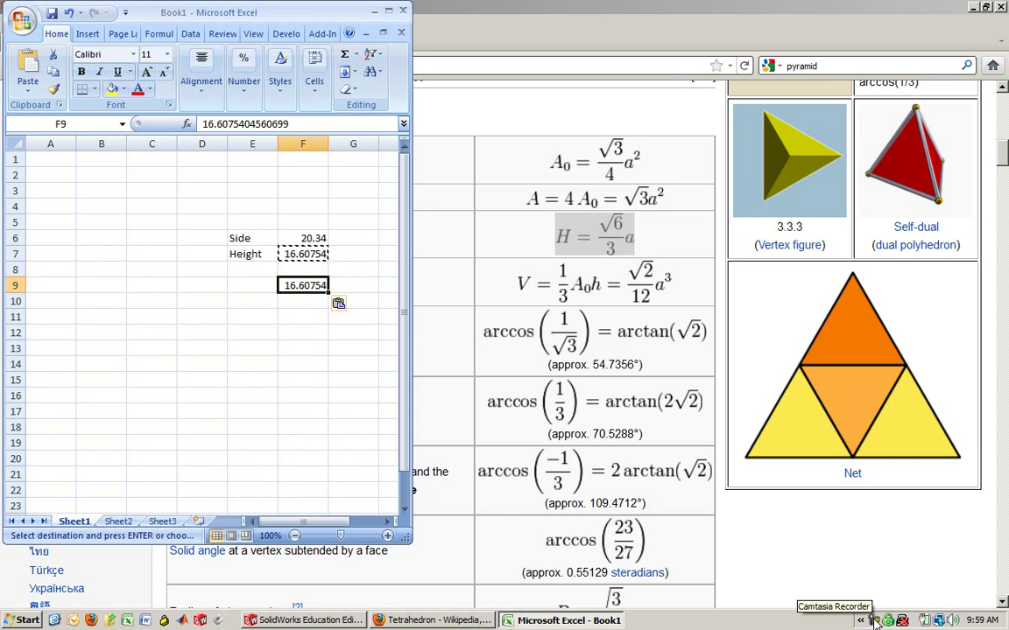
key(Escape)
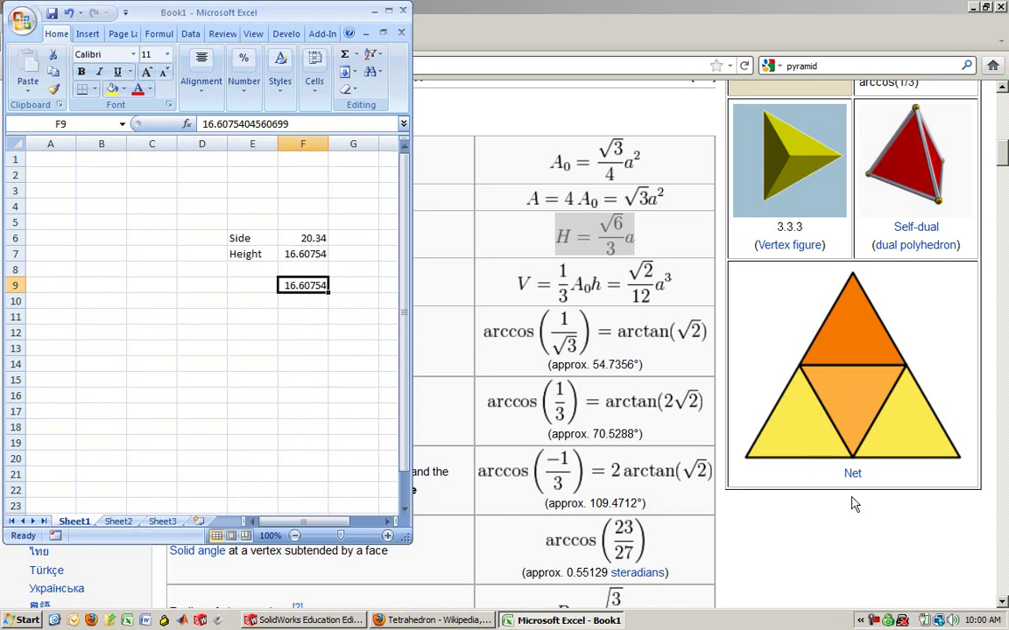
Inspect F9's full-precision height digits and recheck the height formula in F7
click(884, 620)
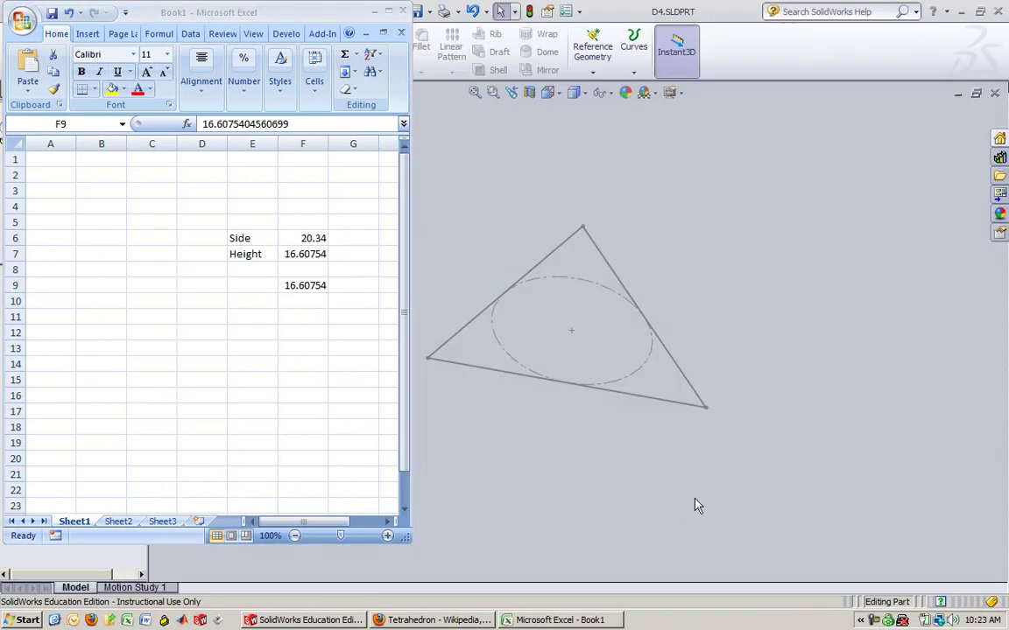
click(295, 284)
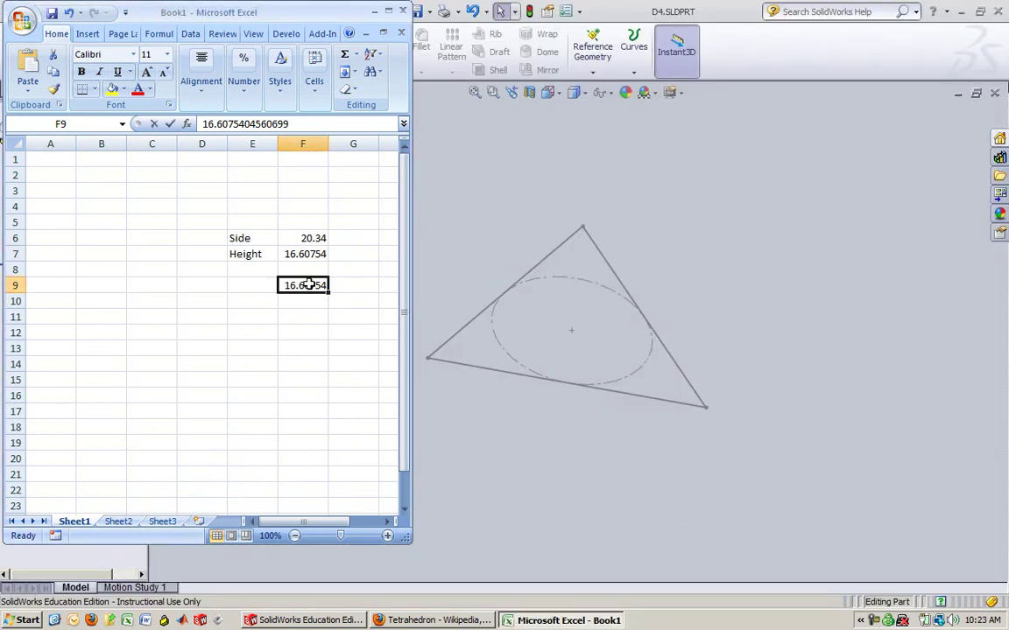
double_click(295, 284)
drag(241, 283, 338, 288)
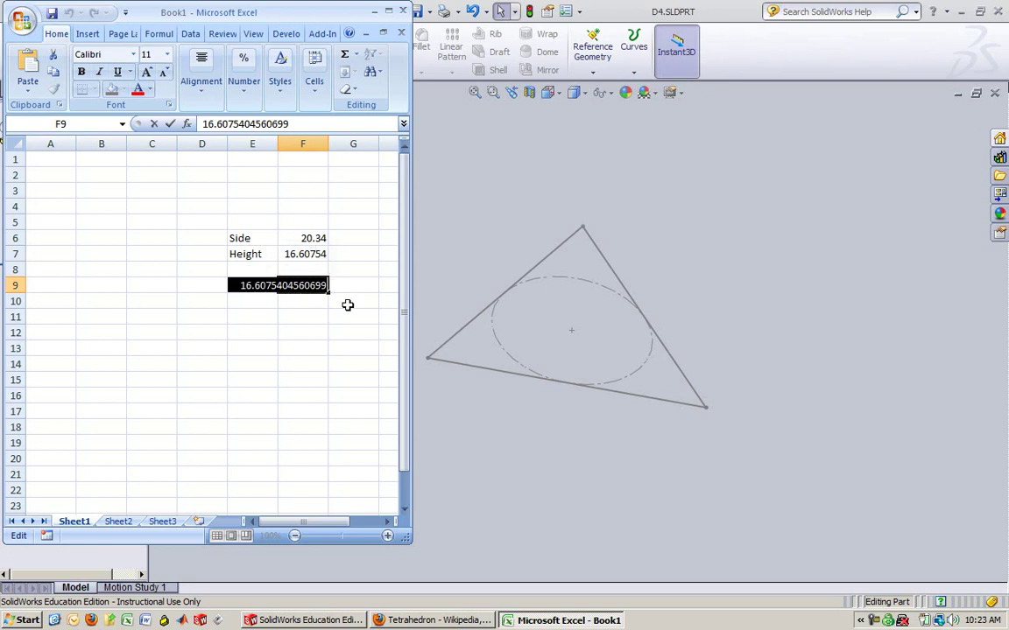
click(303, 333)
double_click(300, 254)
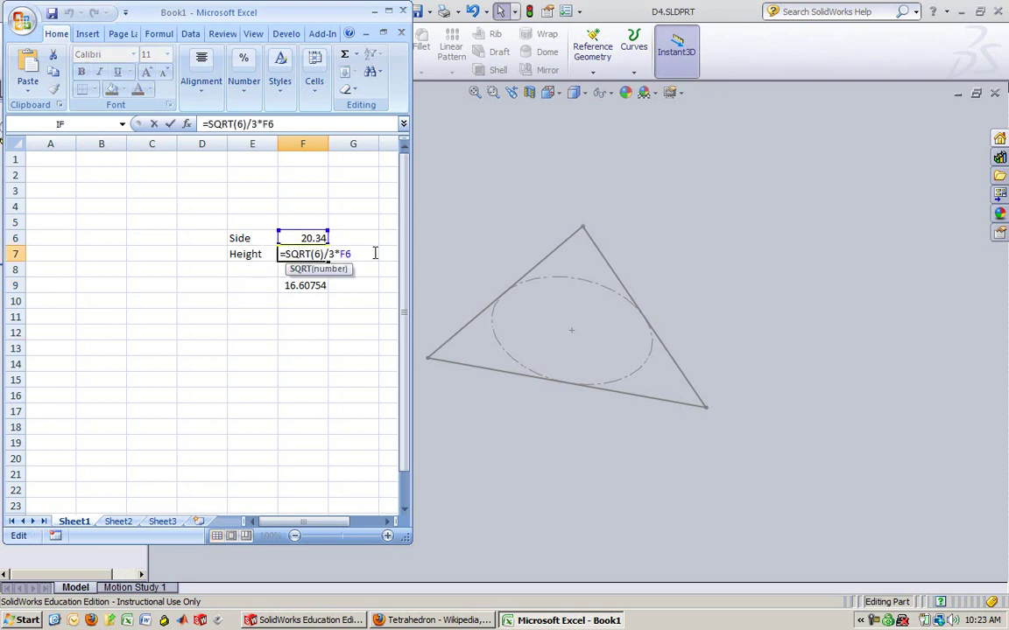
click(303, 349)
click(303, 284)
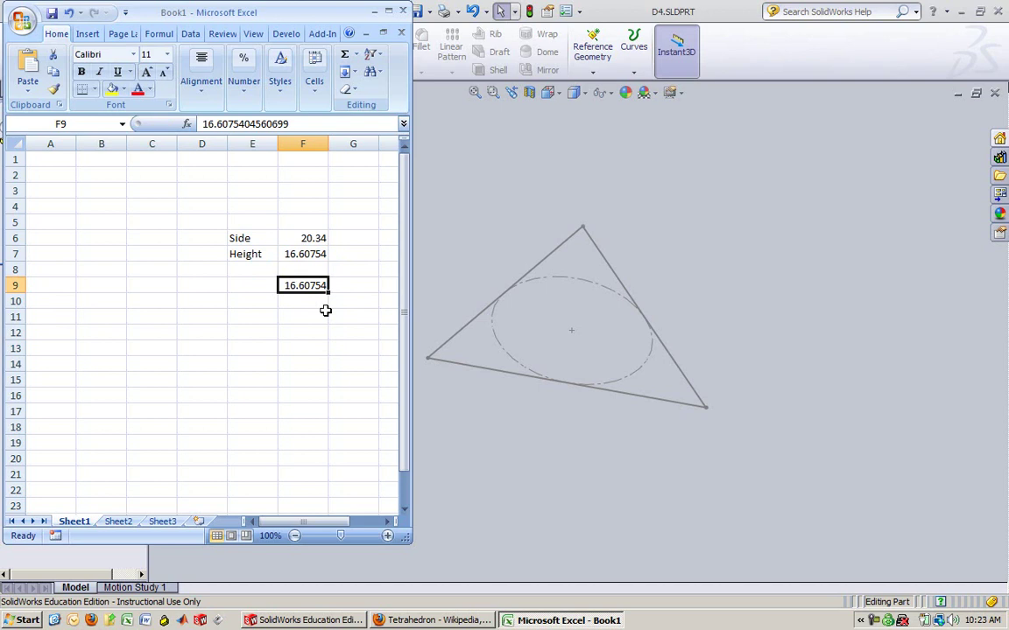
double_click(304, 286)
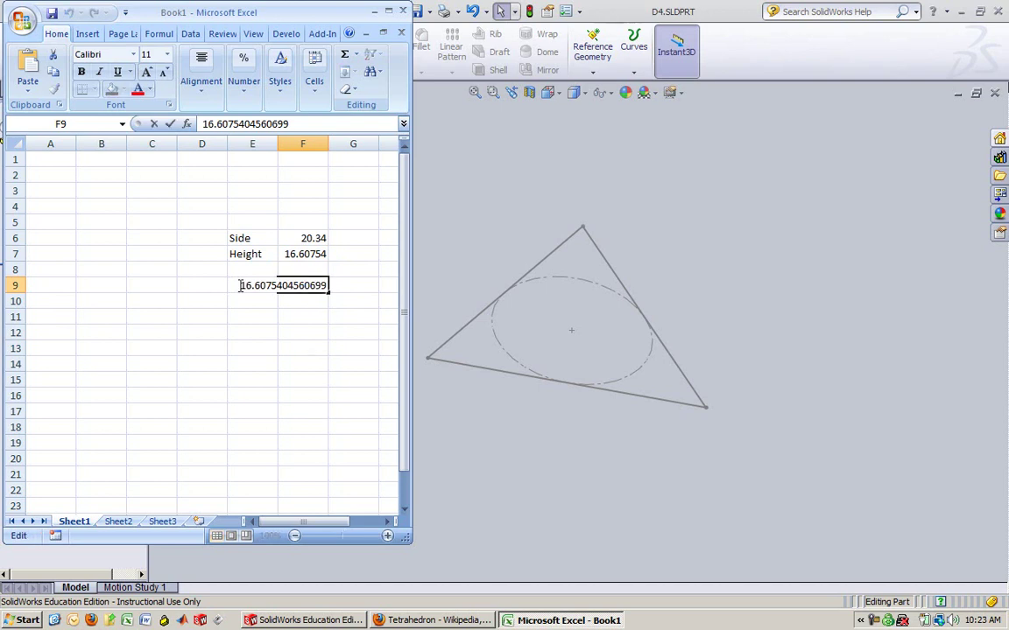
drag(240, 285, 369, 288)
key(ctrl+c)
Back in the D4 part, orbit around the triangle sketch and select Top Plane
click(303, 349)
click(674, 318)
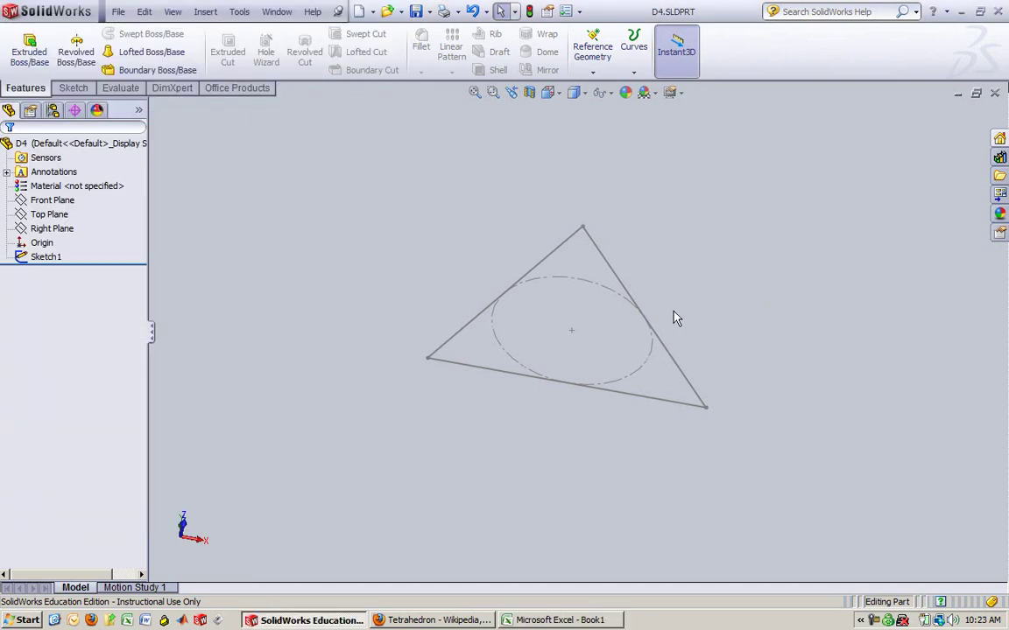
middle_drag(685, 304, 684, 275)
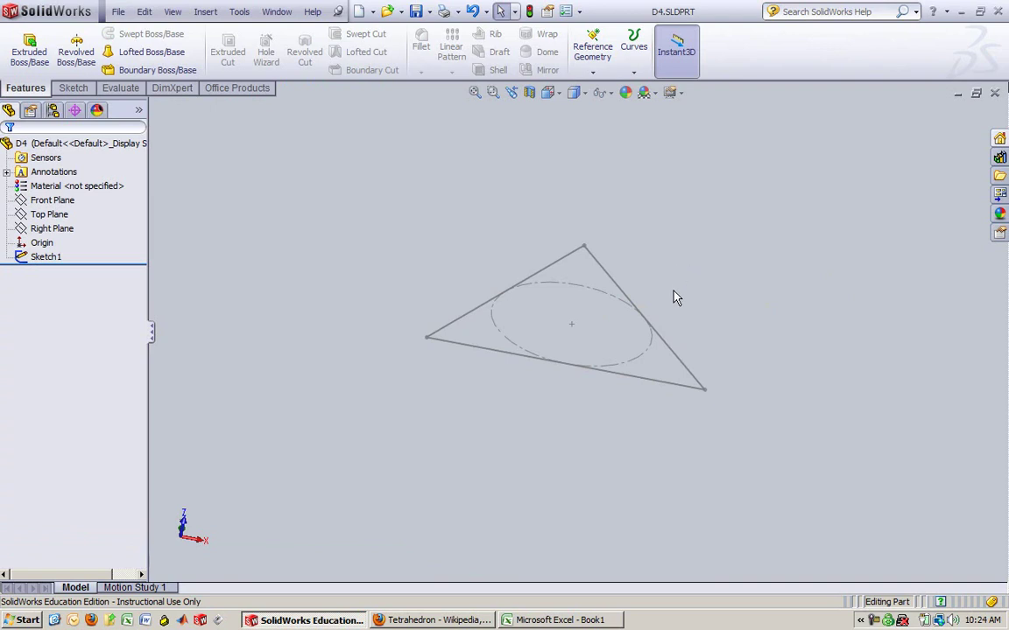
mouse_move(650, 270)
middle_down()
mouse_move(646, 295)
mouse_move(646, 203)
mouse_move(648, 331)
mouse_move(655, 209)
middle_up()
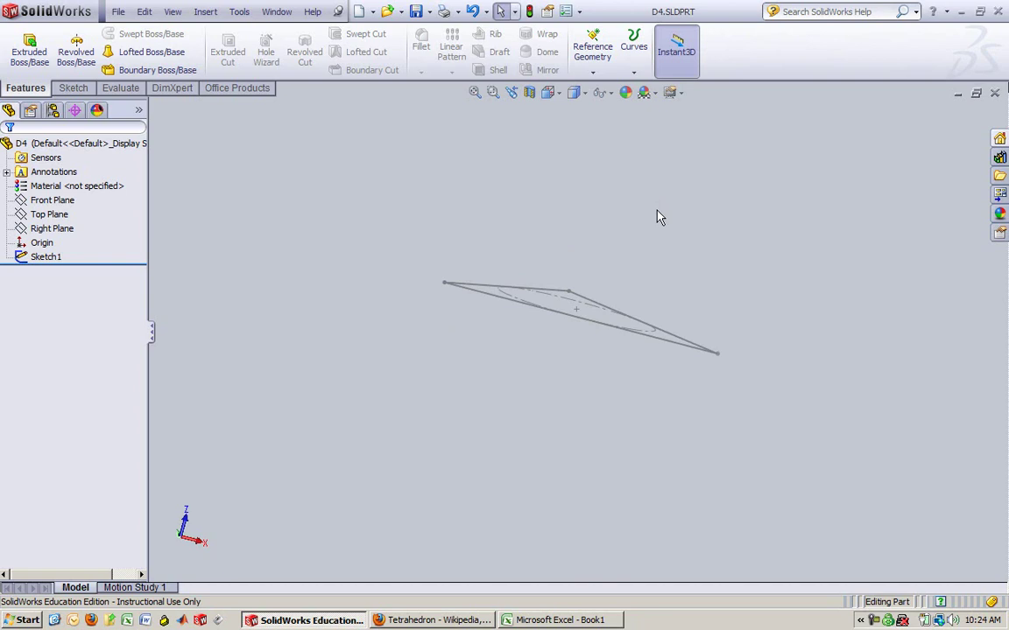
click(58, 216)
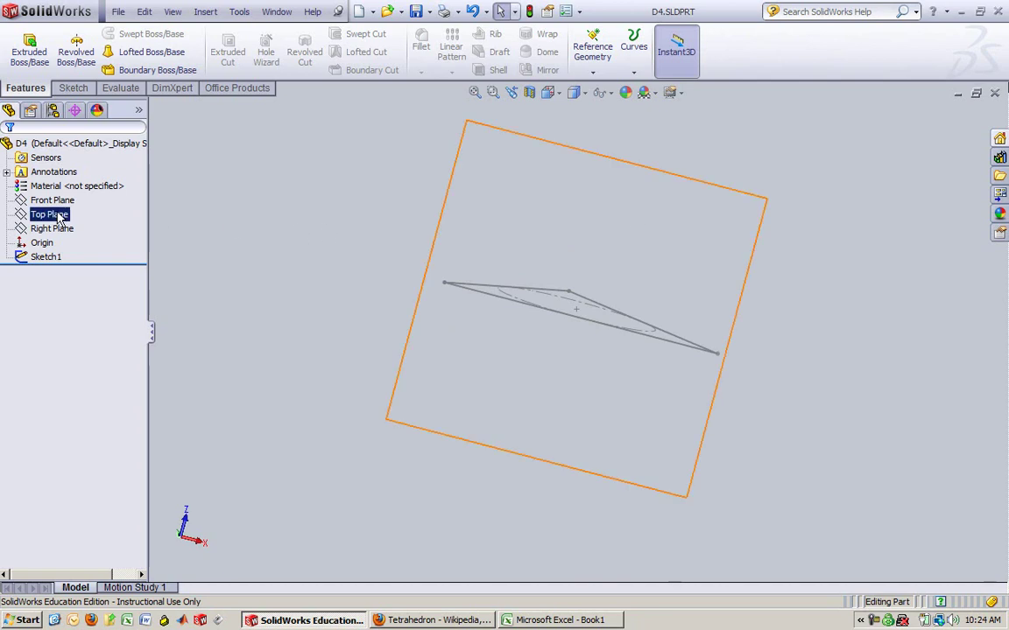
mouse_move(322, 181)
middle_down()
mouse_move(333, 198)
mouse_move(300, 340)
mouse_move(304, 415)
mouse_move(315, 346)
mouse_move(296, 410)
mouse_move(313, 360)
mouse_move(315, 398)
mouse_move(313, 353)
mouse_move(318, 374)
mouse_move(308, 367)
mouse_move(288, 418)
mouse_move(342, 298)
mouse_move(311, 378)
mouse_move(360, 202)
middle_up()
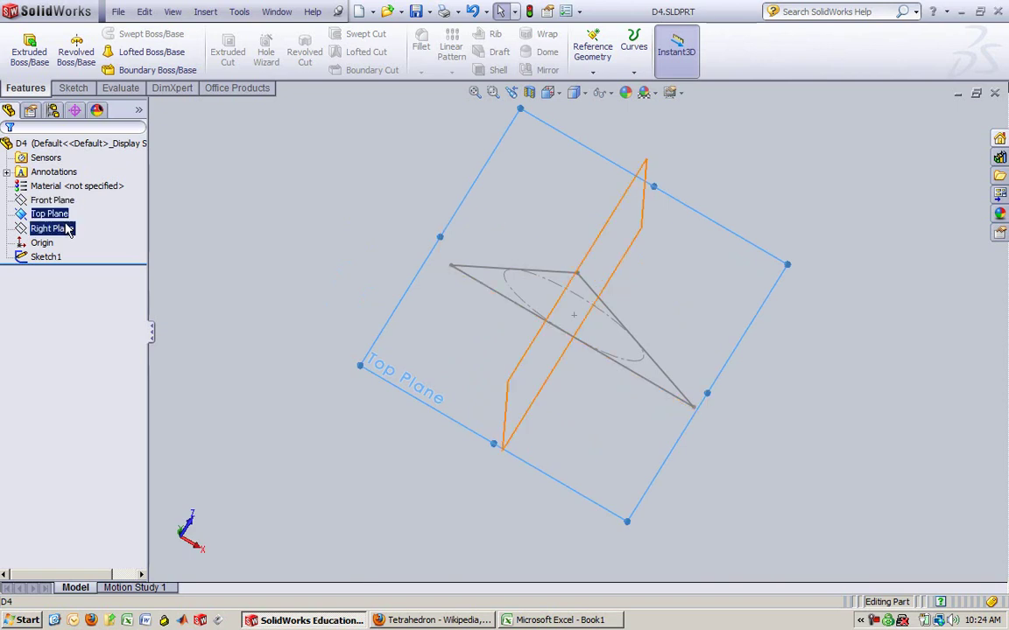
Start a new sketch on the Top Plane, face it squarely, and zoom to fit
right_click(661, 253)
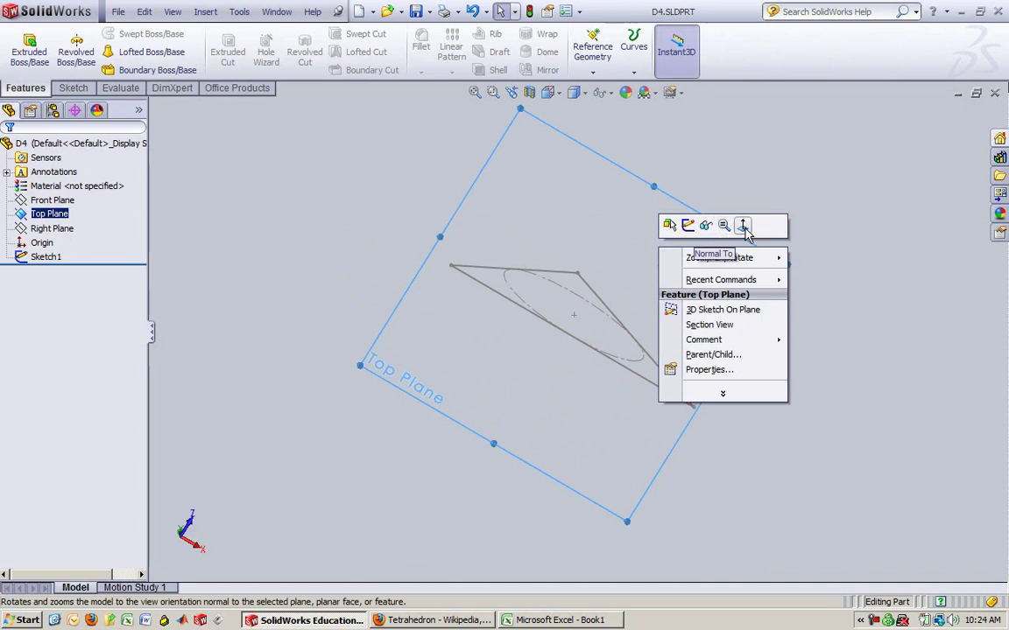
click(744, 227)
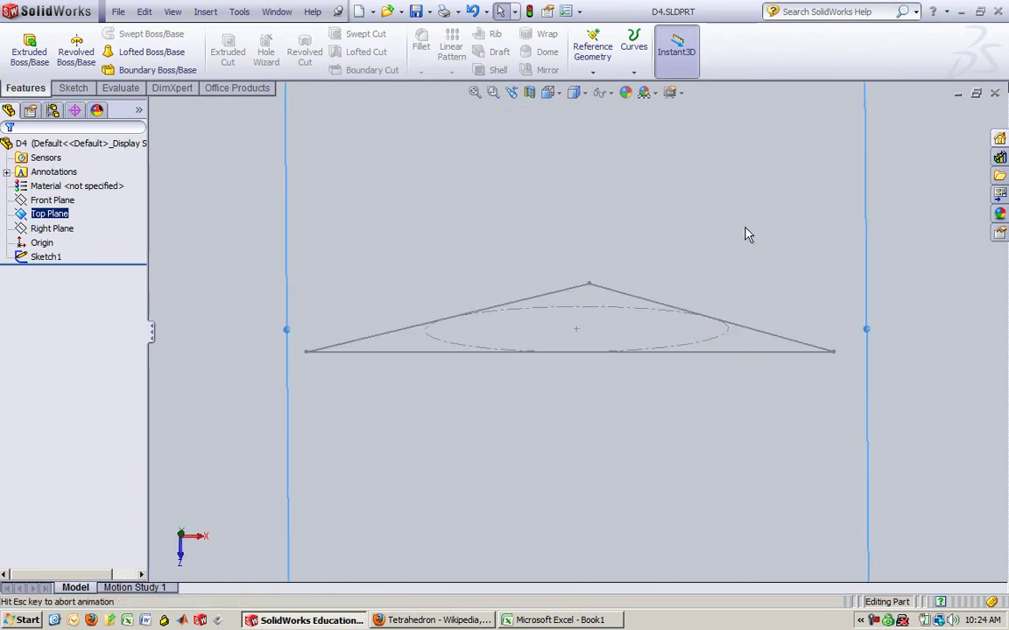
right_click(606, 236)
click(637, 208)
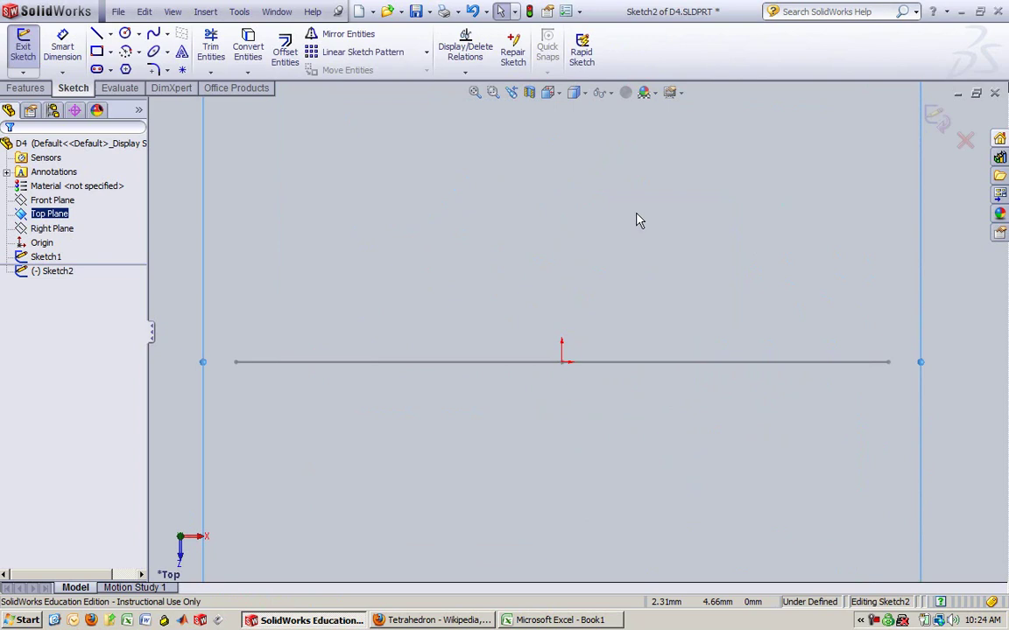
key(f)
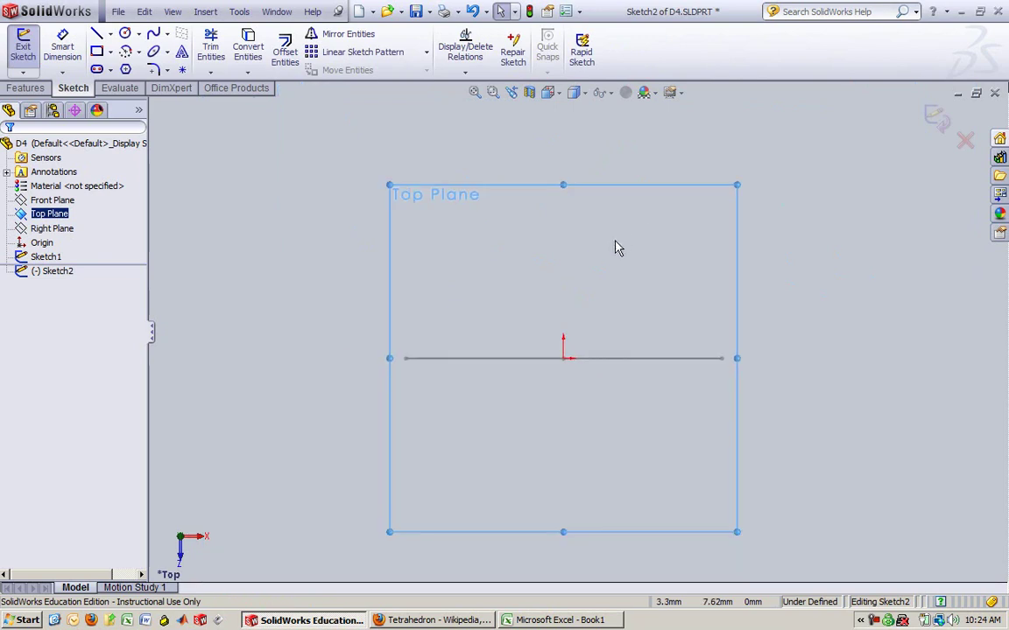
key(z)
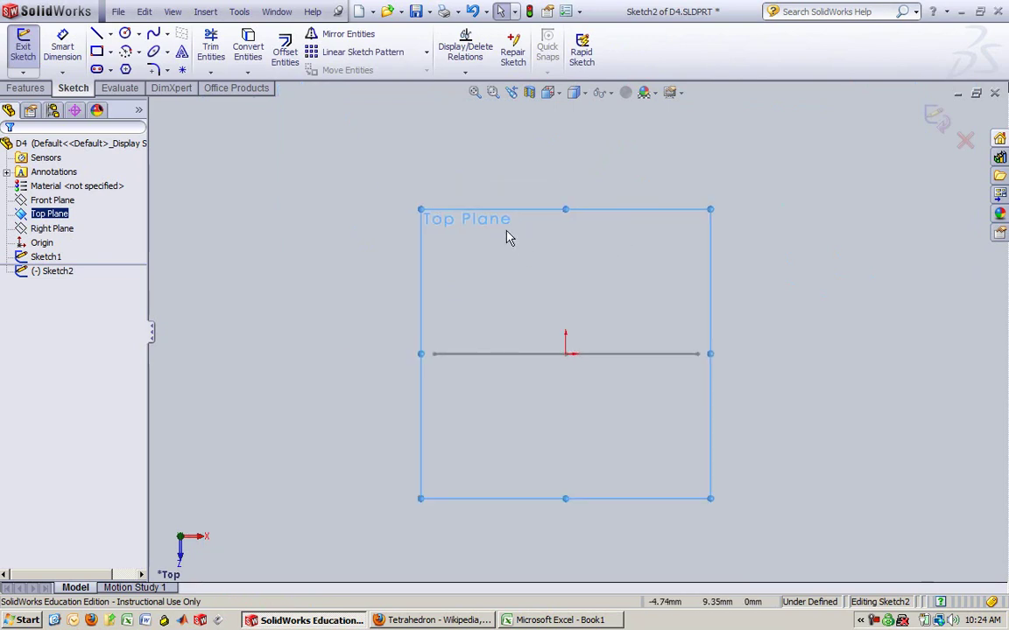
Place a sketch point directly above the origin at X 0, Y 9.467 mm
click(183, 73)
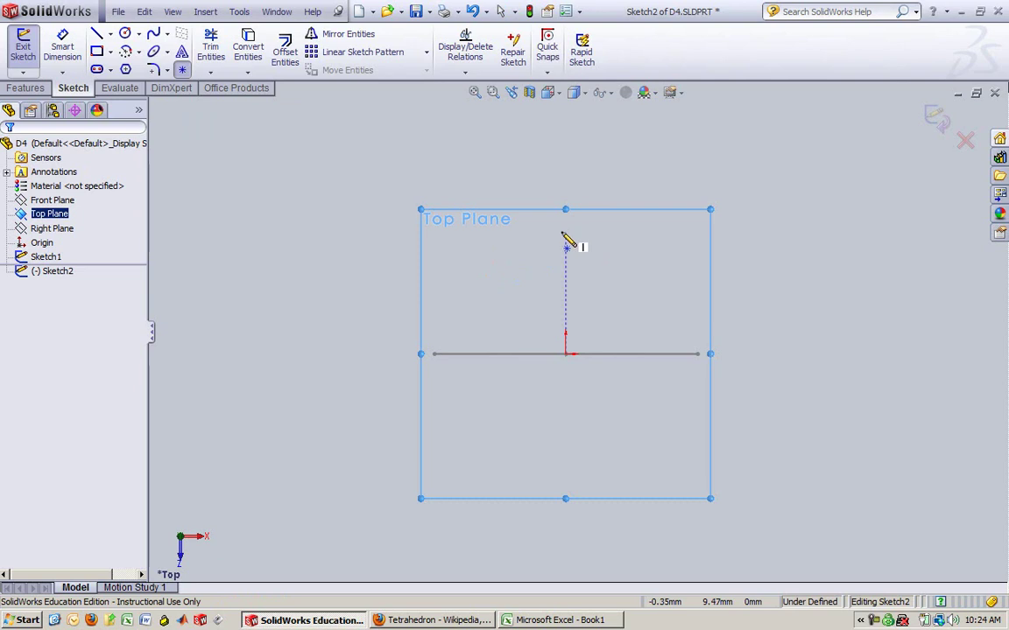
click(565, 232)
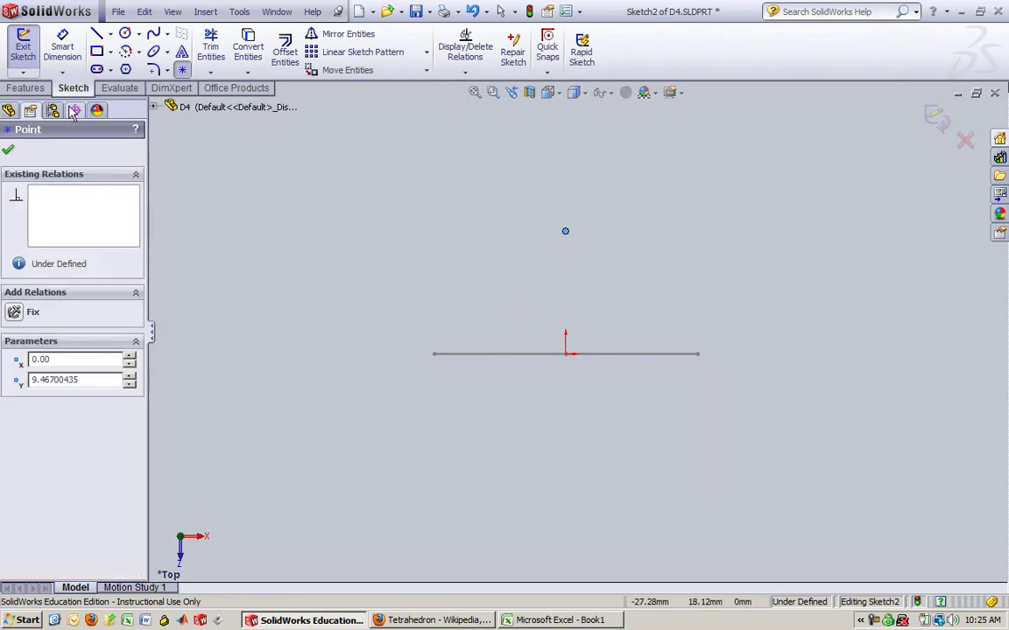
click(8, 150)
Dimension the point to the origin vertically, pasting 16.6075404560699 for a 16.608 mm distance
click(62, 48)
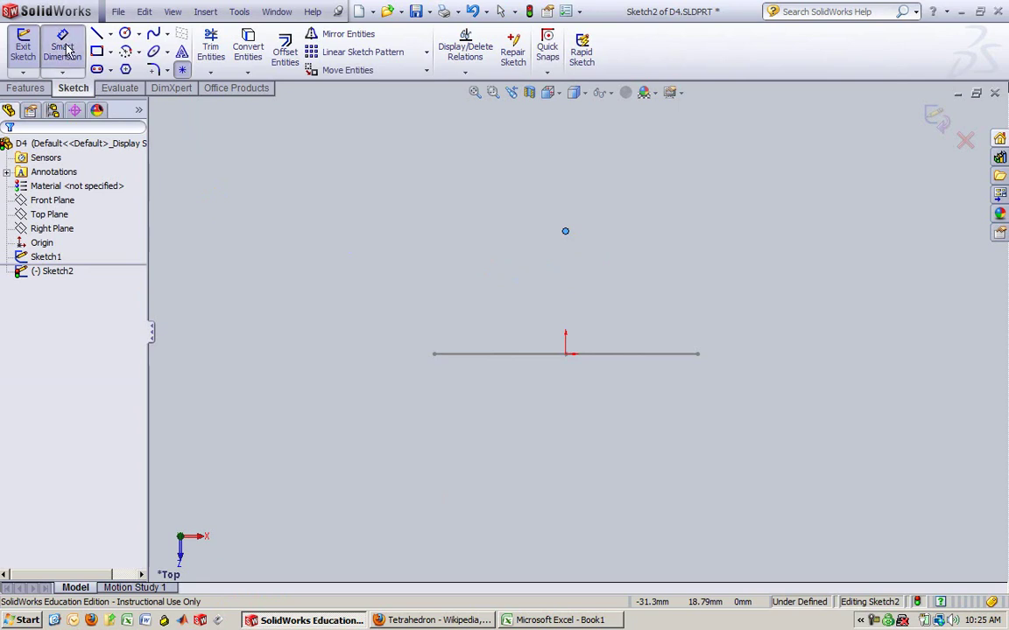
click(565, 232)
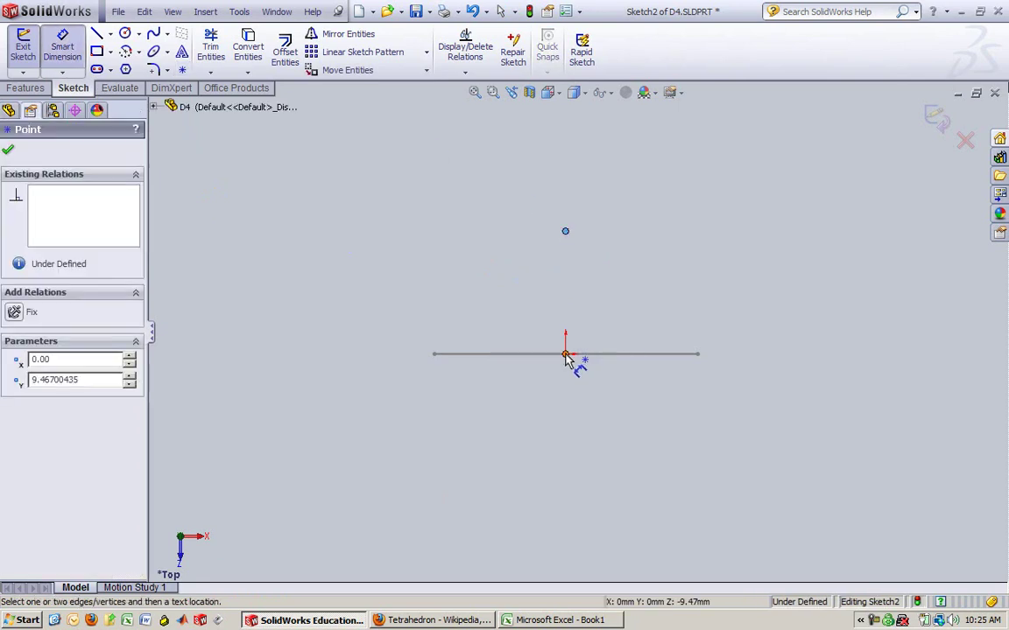
click(565, 354)
click(657, 293)
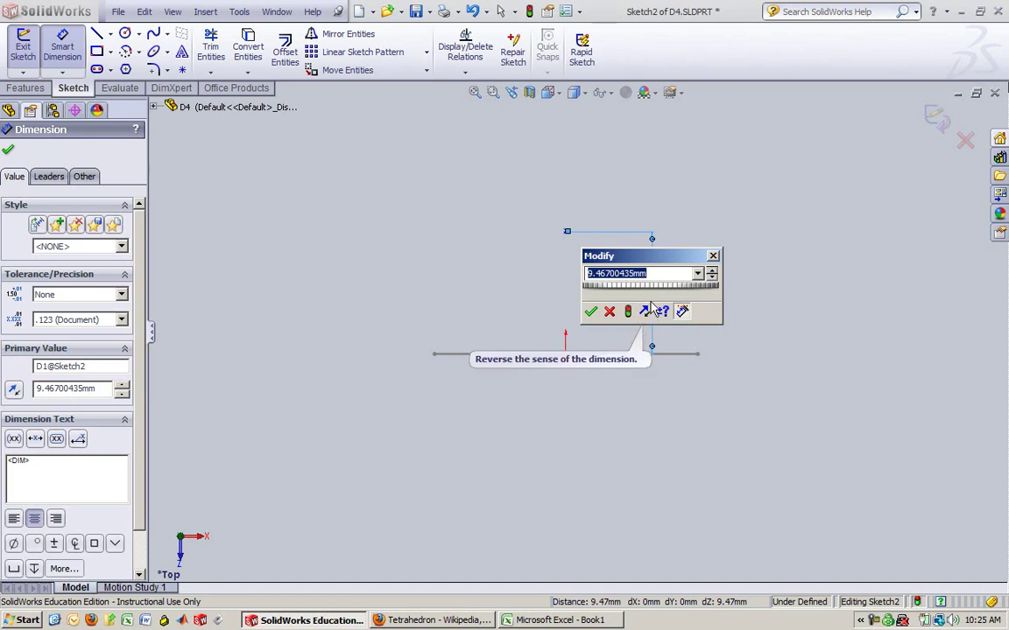
key(ctrl+v)
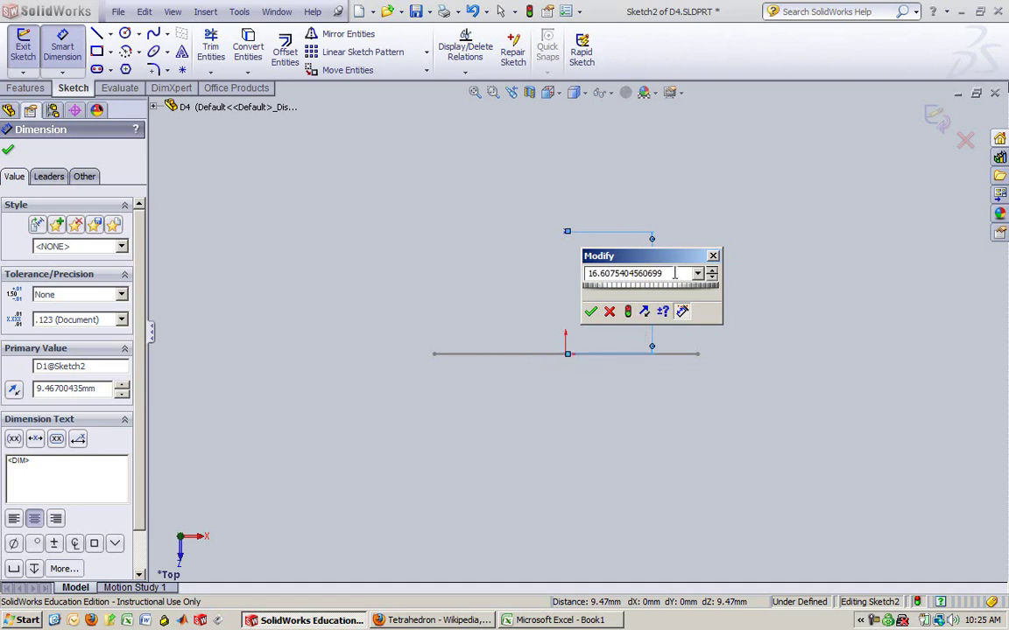
click(591, 312)
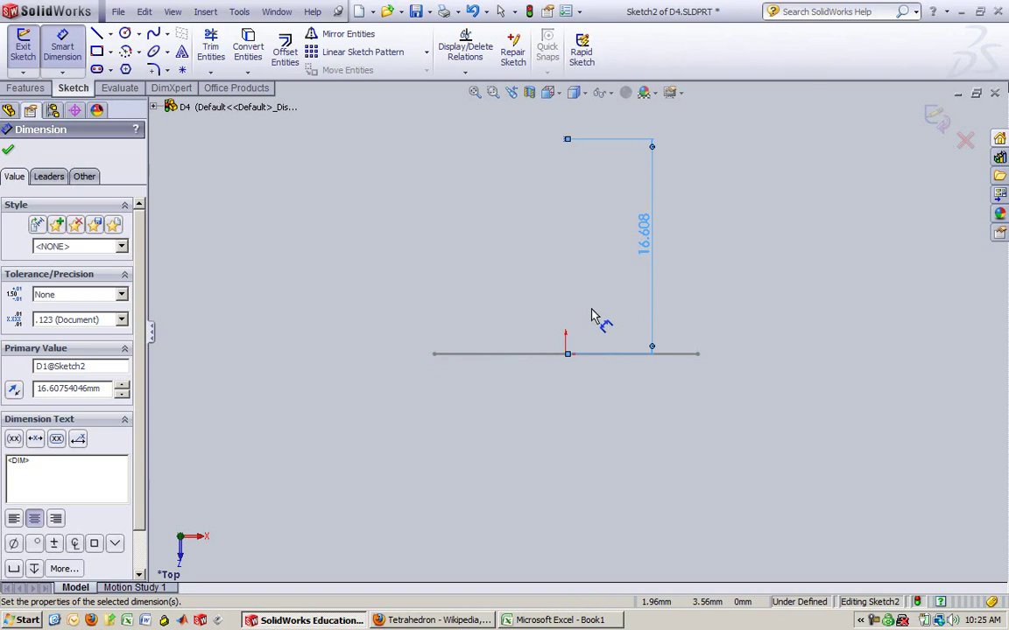
click(9, 153)
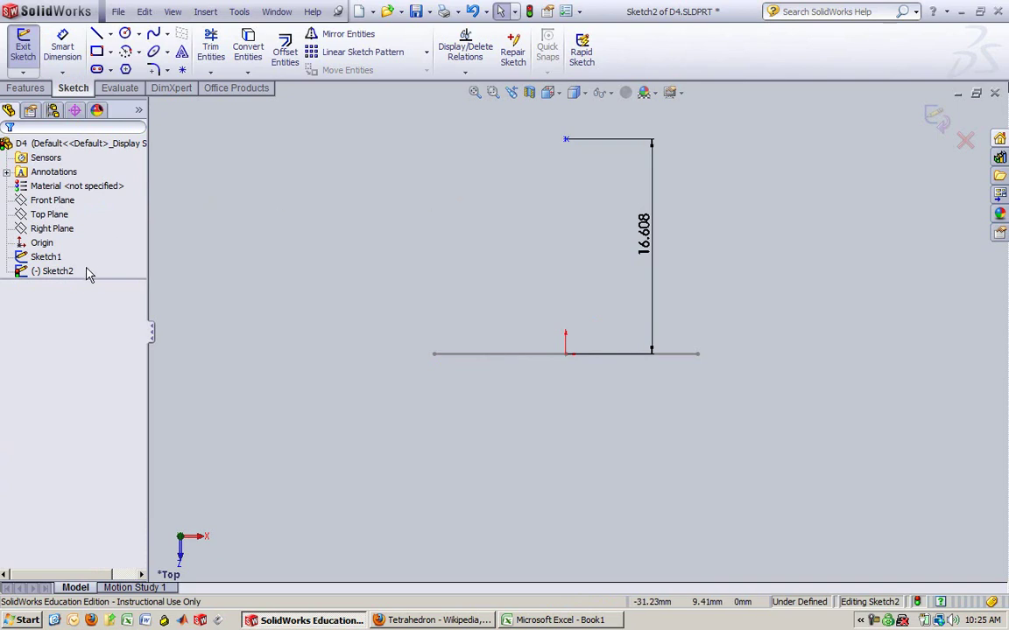
Leave Sketch2, then reopen it for editing
click(23, 48)
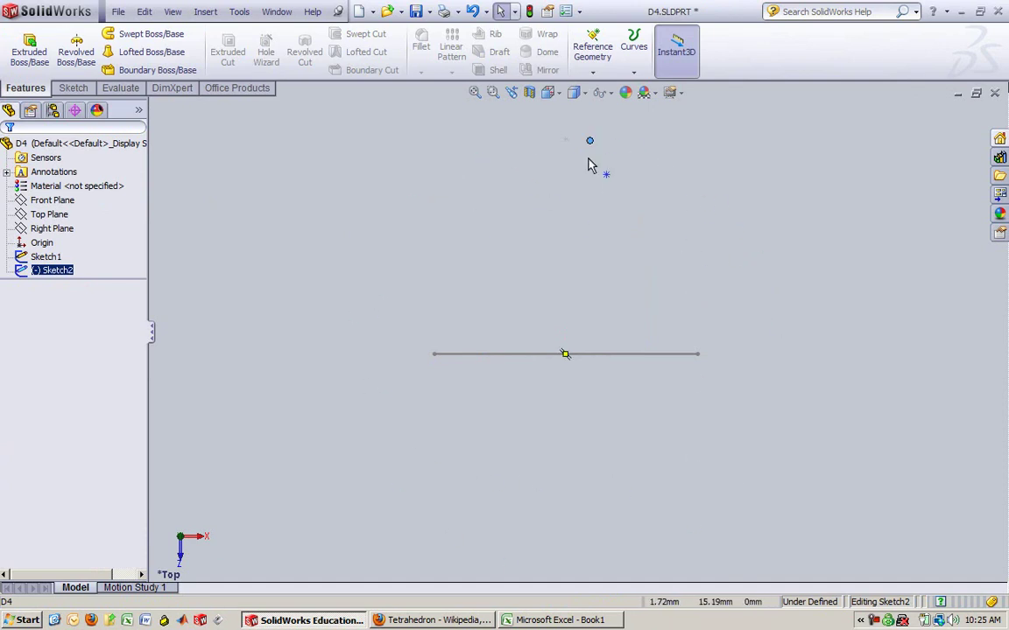
key(Escape)
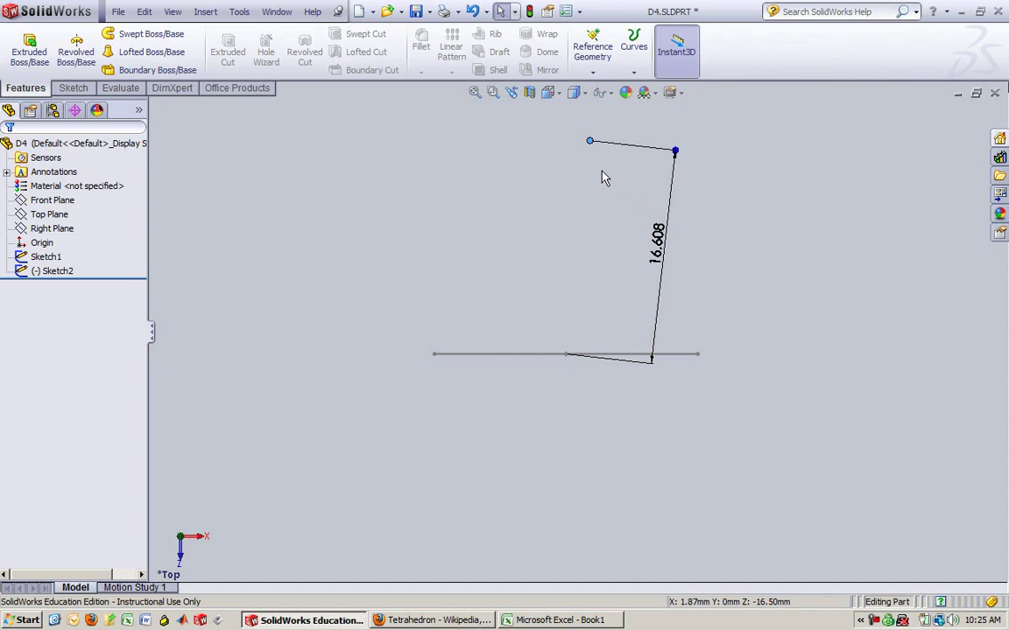
key(ctrl+z)
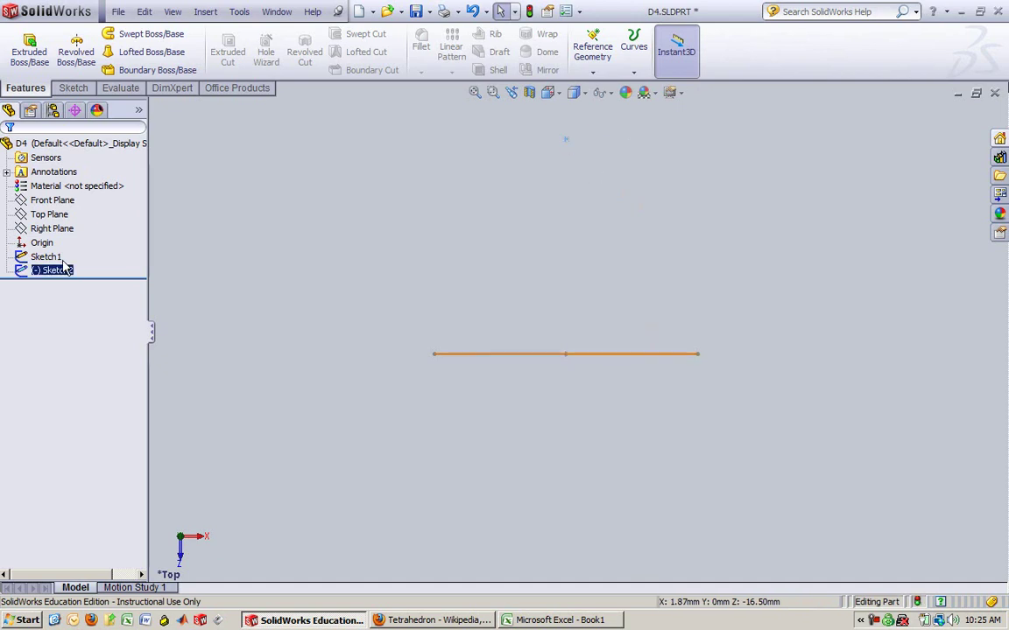
right_click(63, 269)
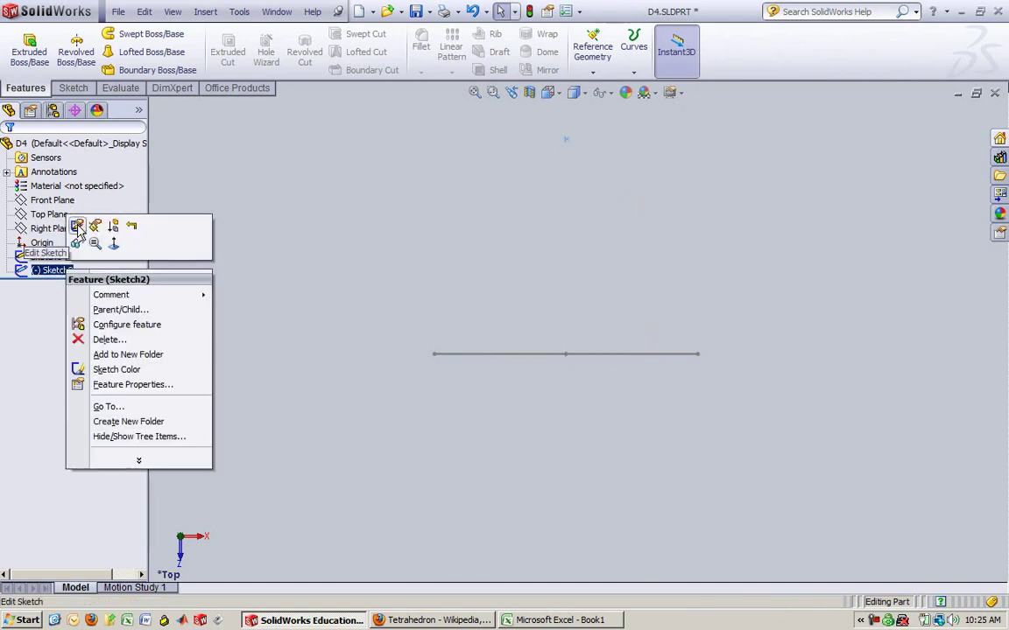
click(77, 227)
Make the apex point vertical to the origin and rebuild, fully defining Sketch2
click(567, 139)
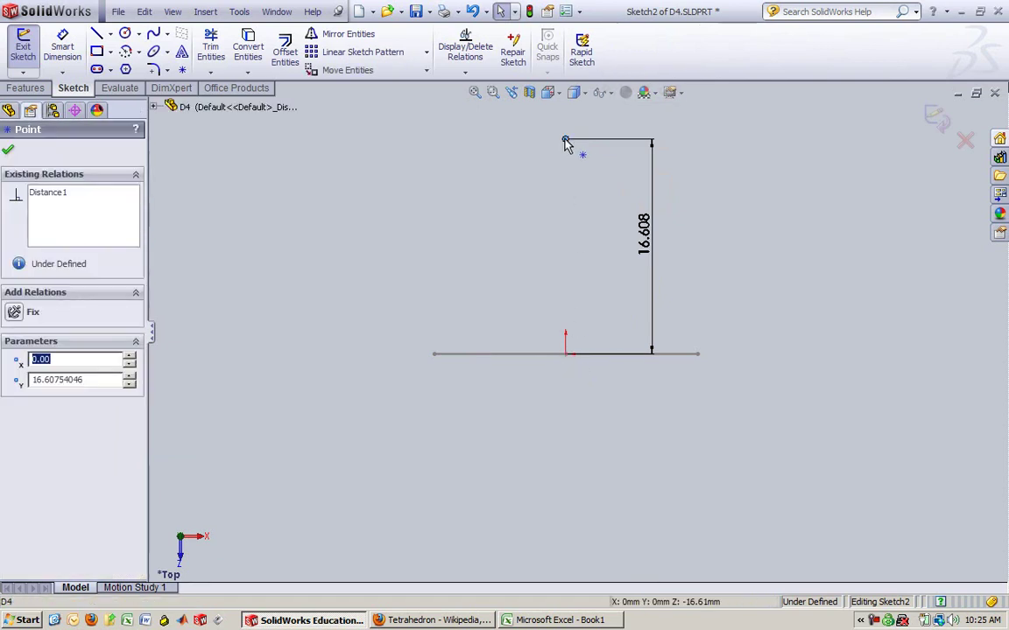
ctrl+click(567, 357)
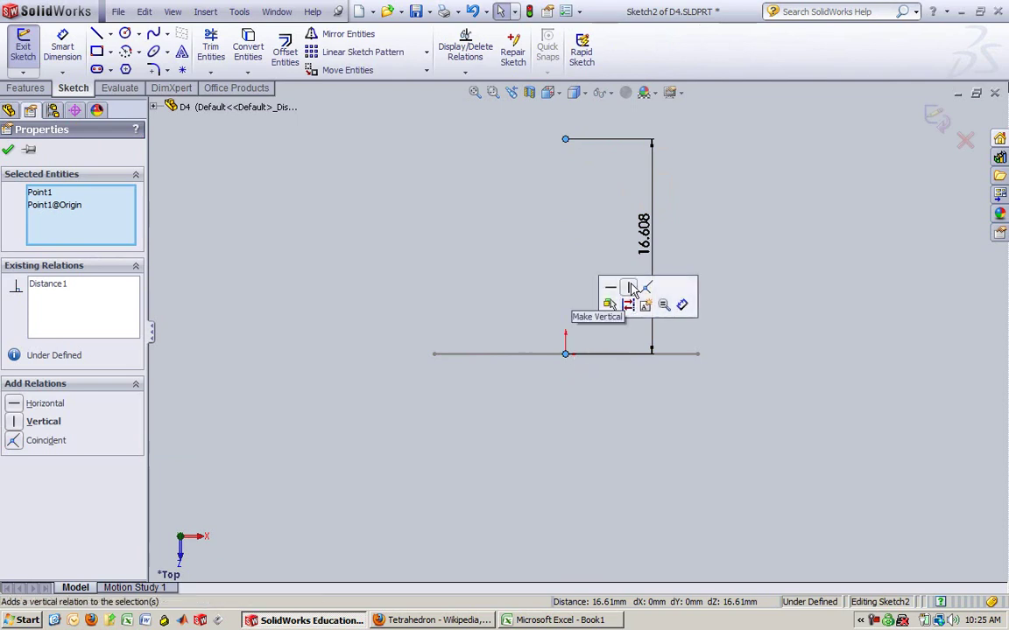
click(631, 288)
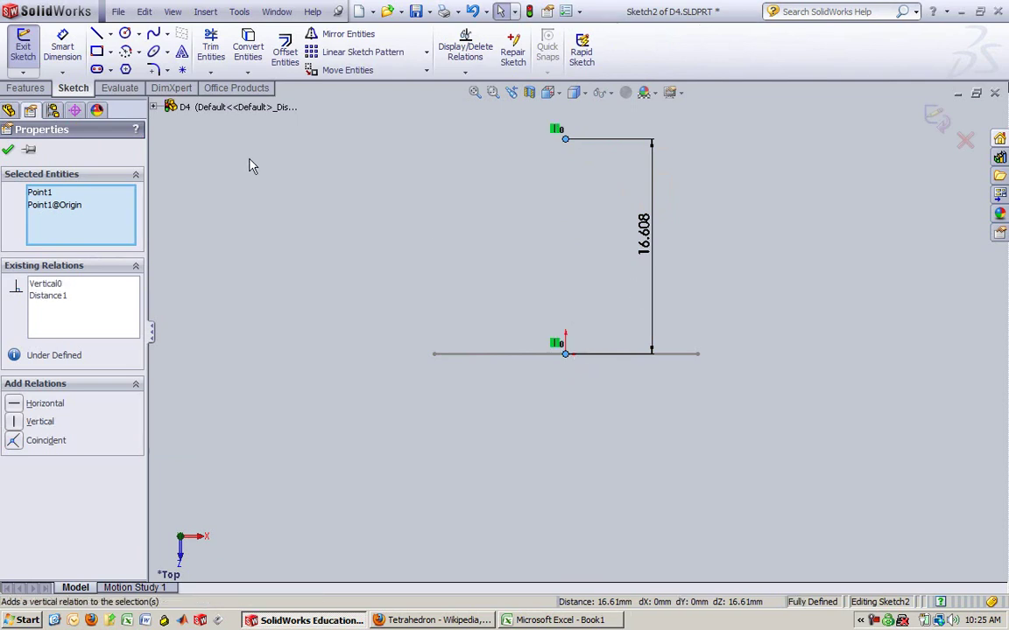
click(8, 149)
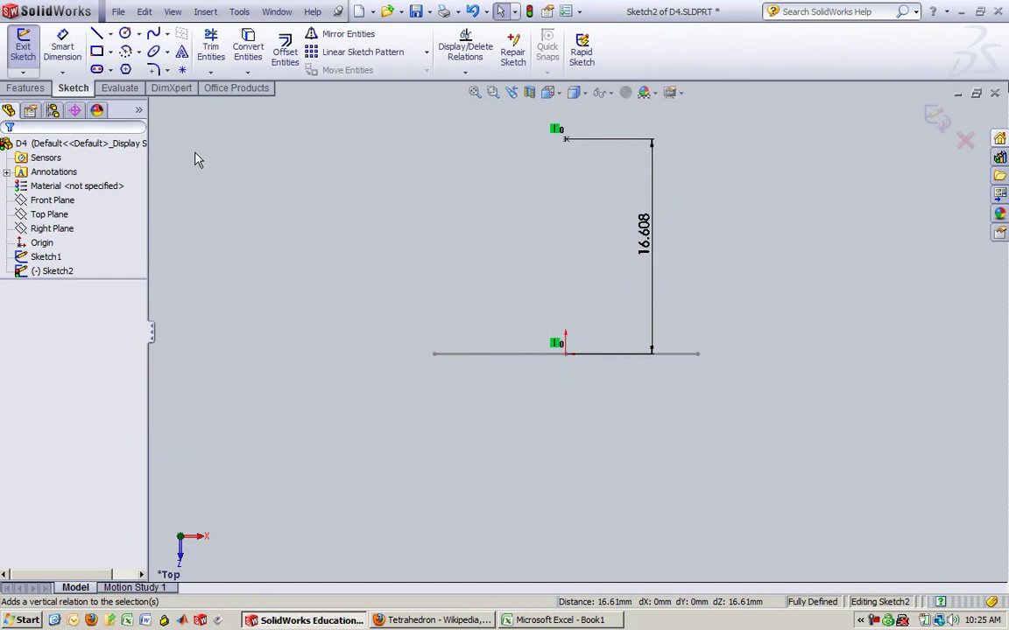
click(40, 272)
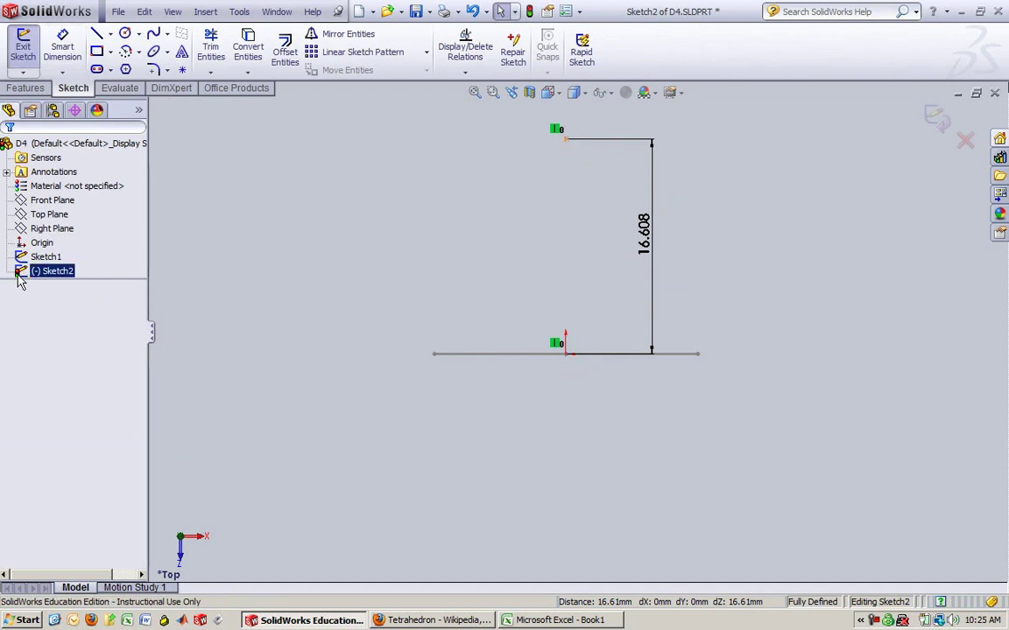
click(338, 106)
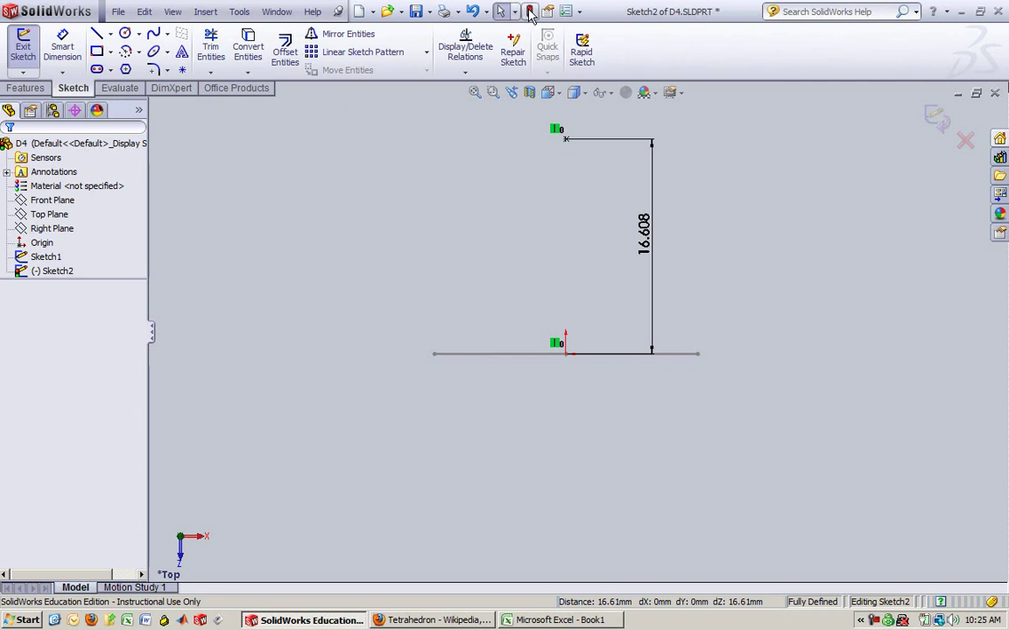
click(531, 11)
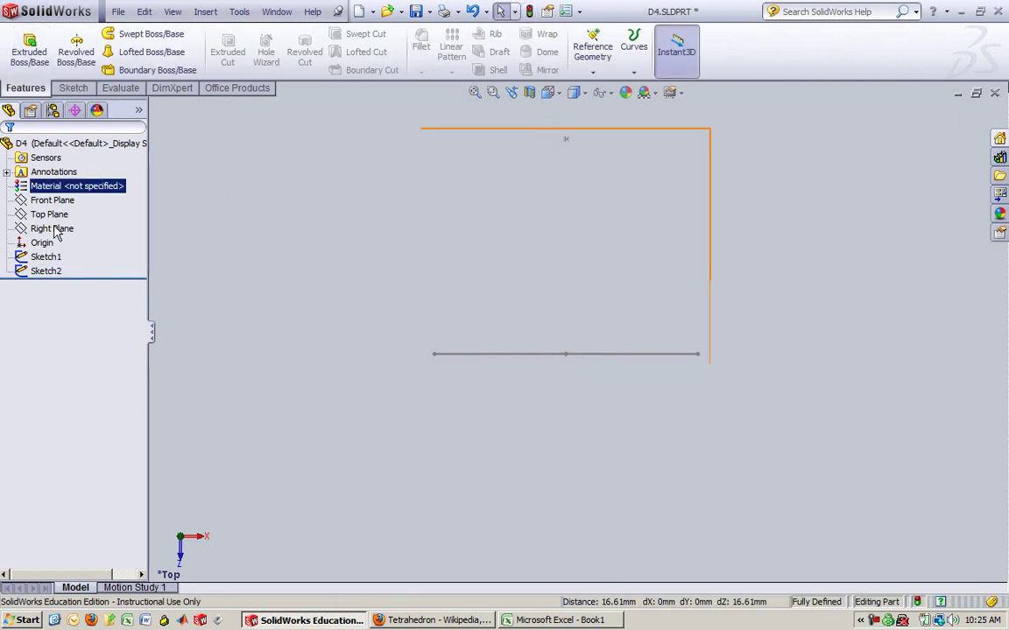
Rename Sketch1 to Base Triangle via its Feature Properties
click(52, 257)
right_click(52, 257)
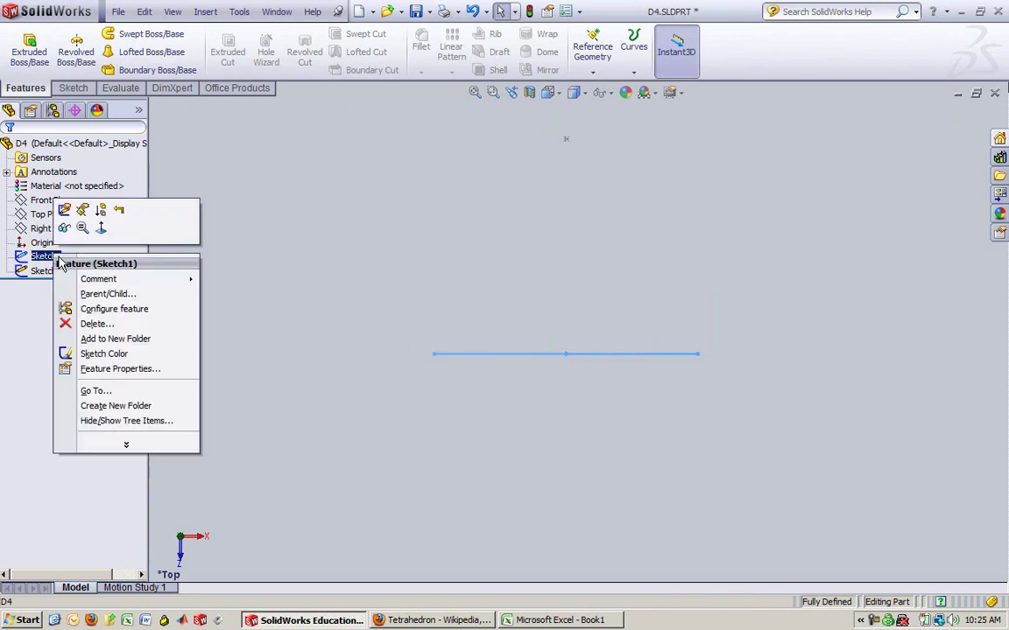
click(120, 369)
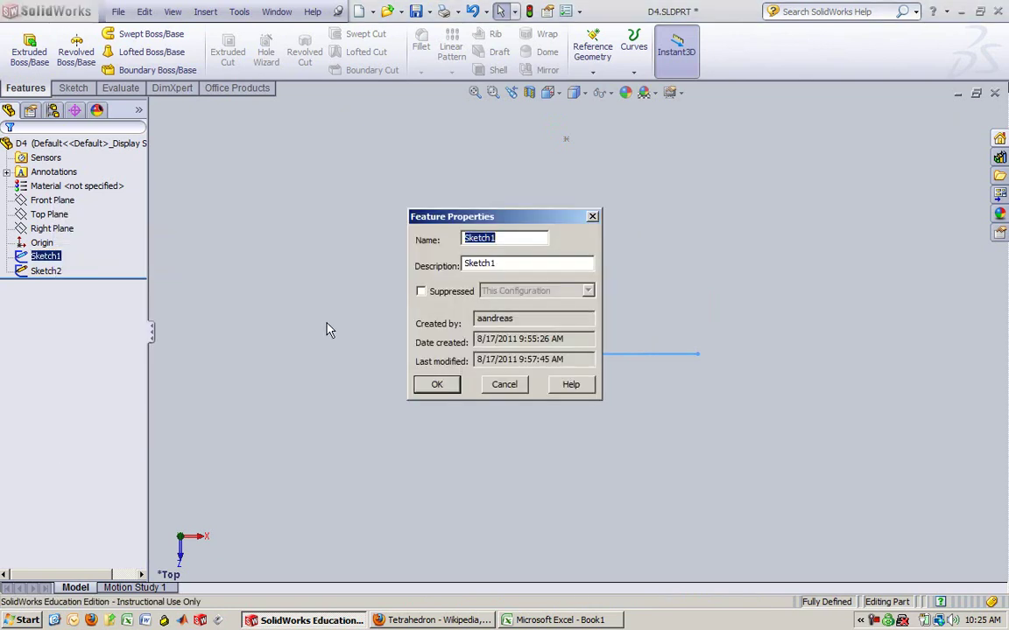
text(Base Triangle)
click(437, 386)
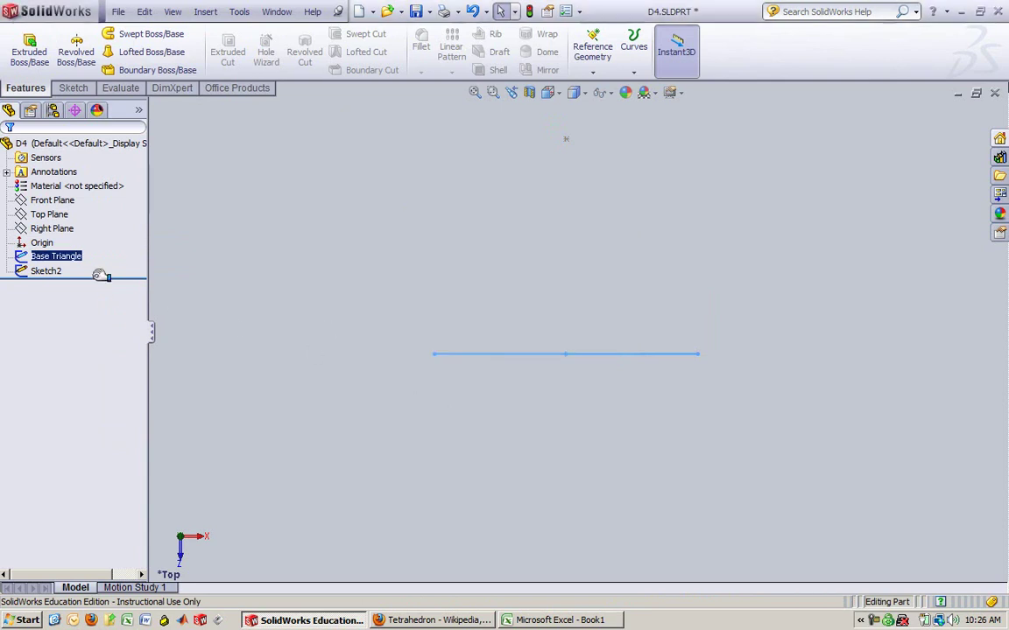
Rename Sketch2 to Apex via its Feature Properties
right_click(48, 271)
click(92, 387)
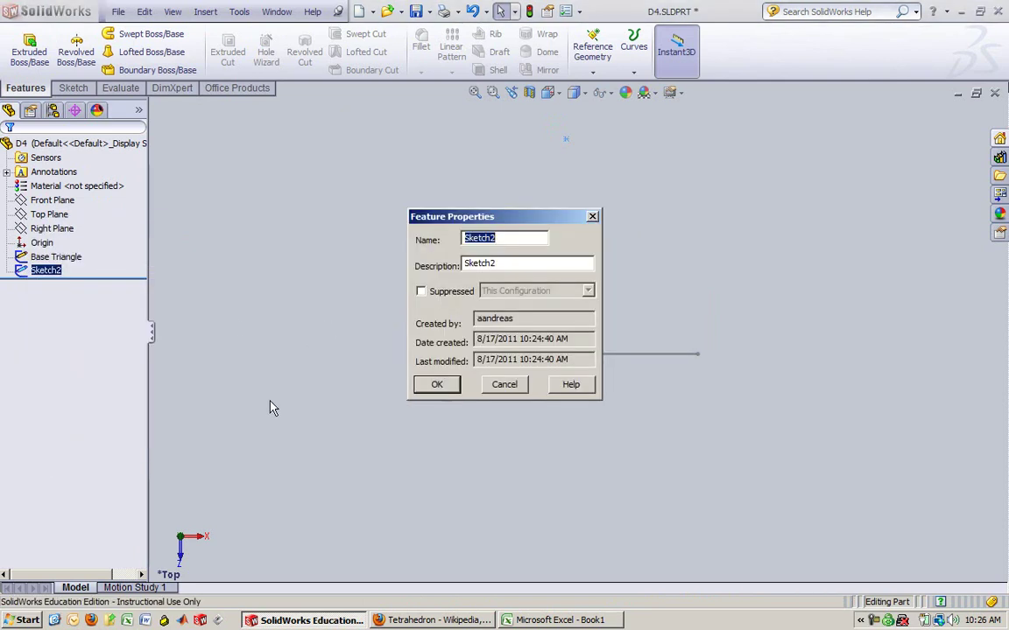
text(Apex)
click(446, 386)
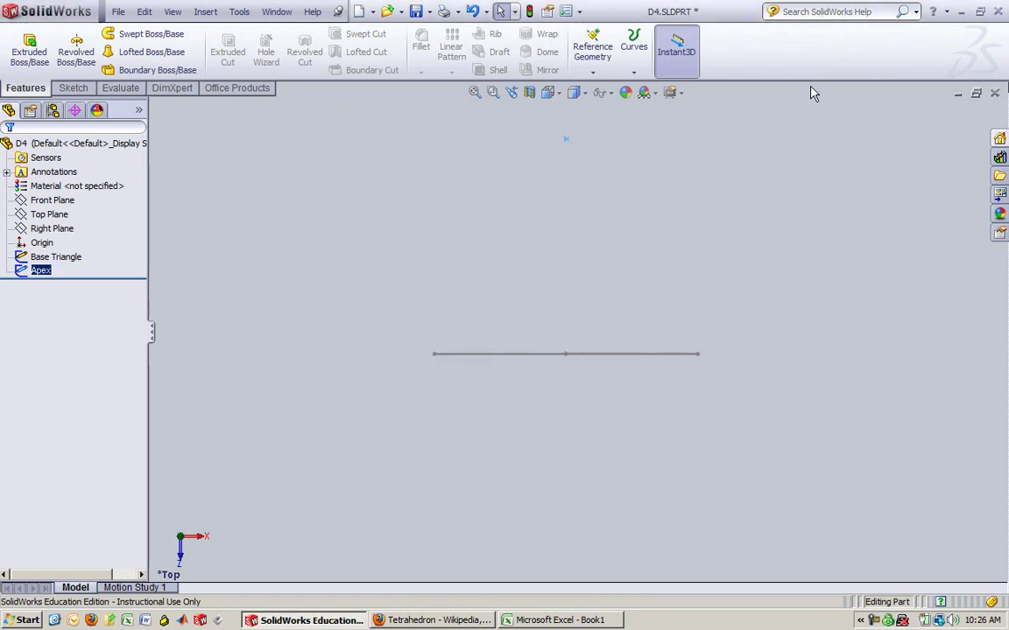
Orbit to view the apex above the triangle and reopen the Apex sketch for editing
middle_drag(638, 187, 641, 243)
scroll(643, 210, up, 3)
scroll(644, 211, down, 2)
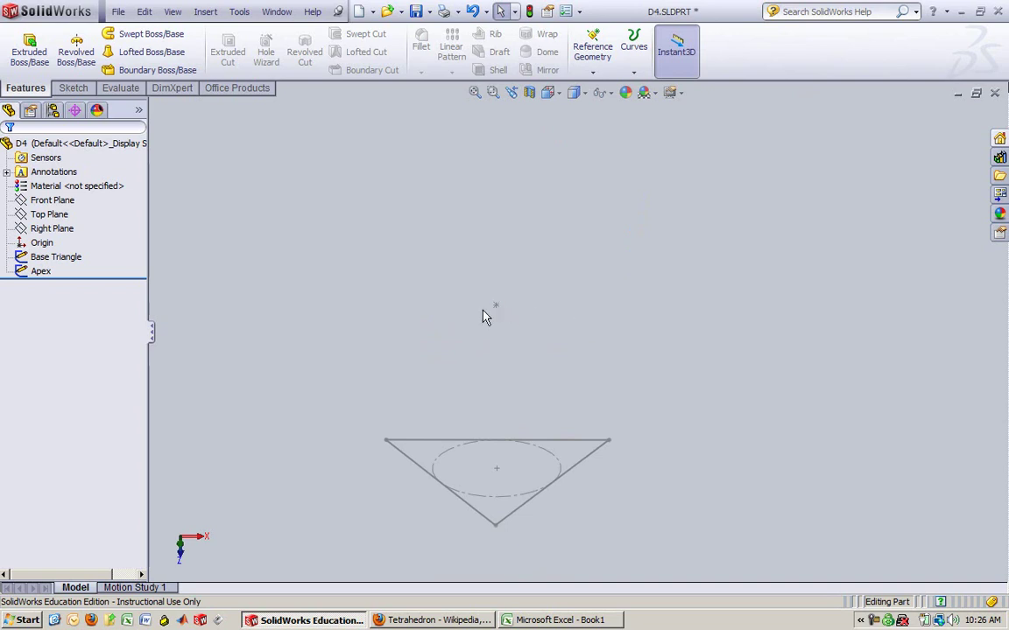
right_click(564, 345)
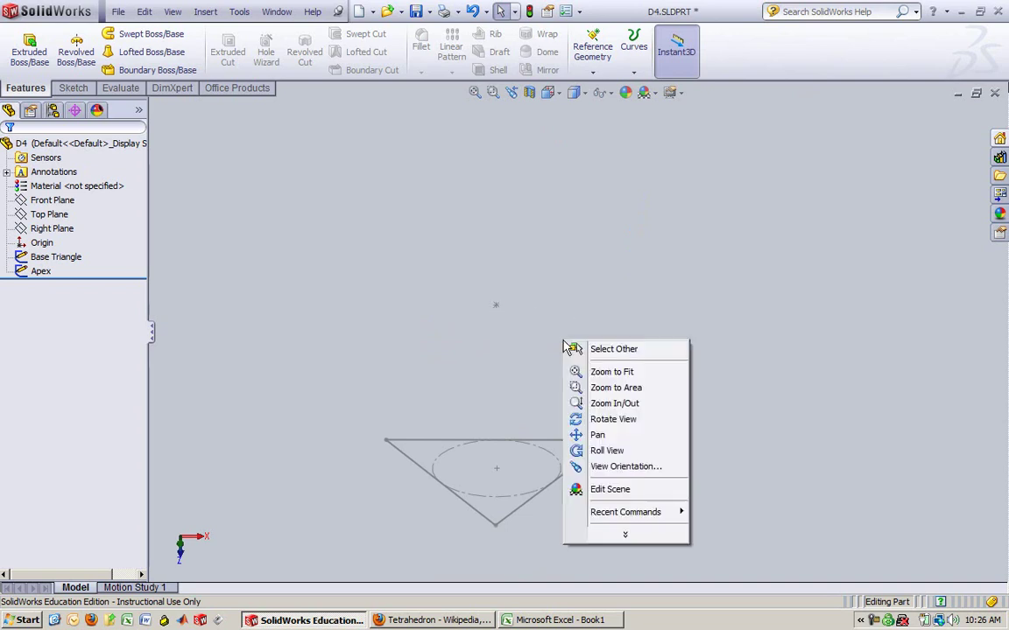
middle_drag(566, 347, 538, 360)
click(40, 272)
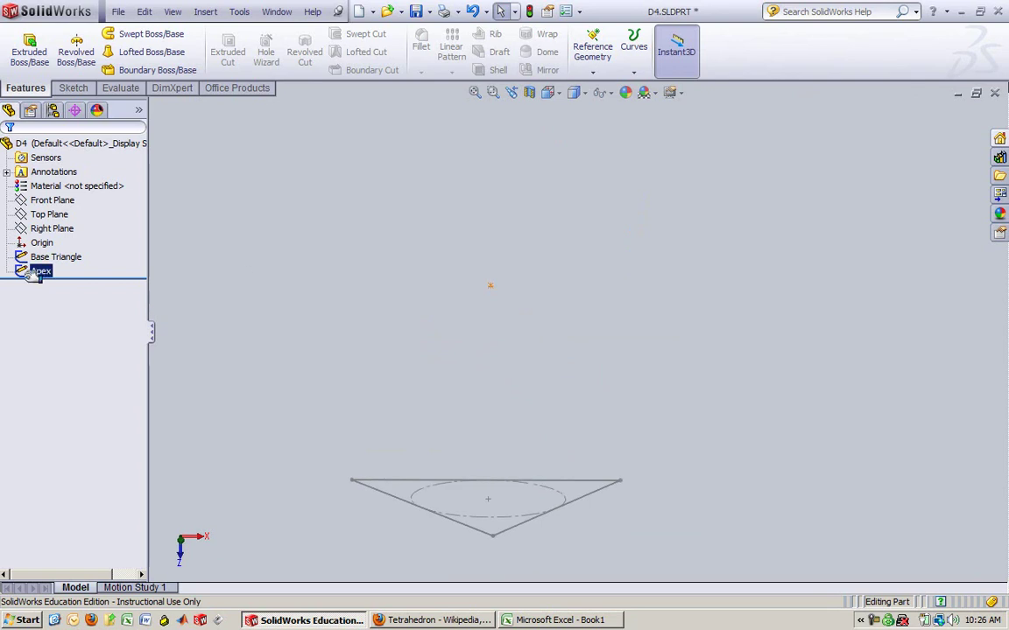
right_click(40, 273)
click(50, 228)
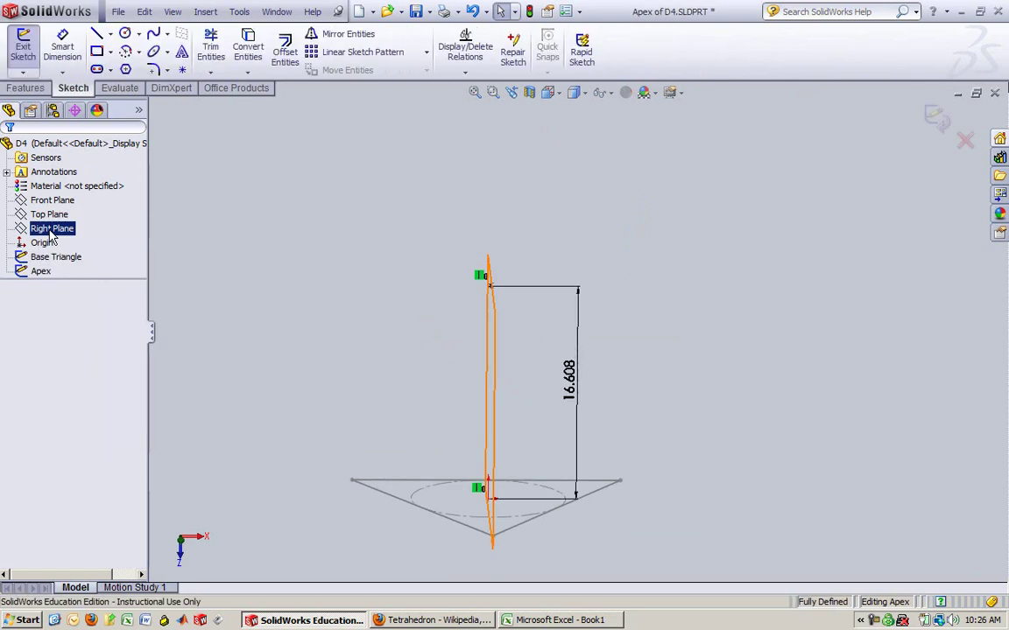
Begin adding an equation to the 16.608 apex height dimension, then cancel it
double_click(569, 376)
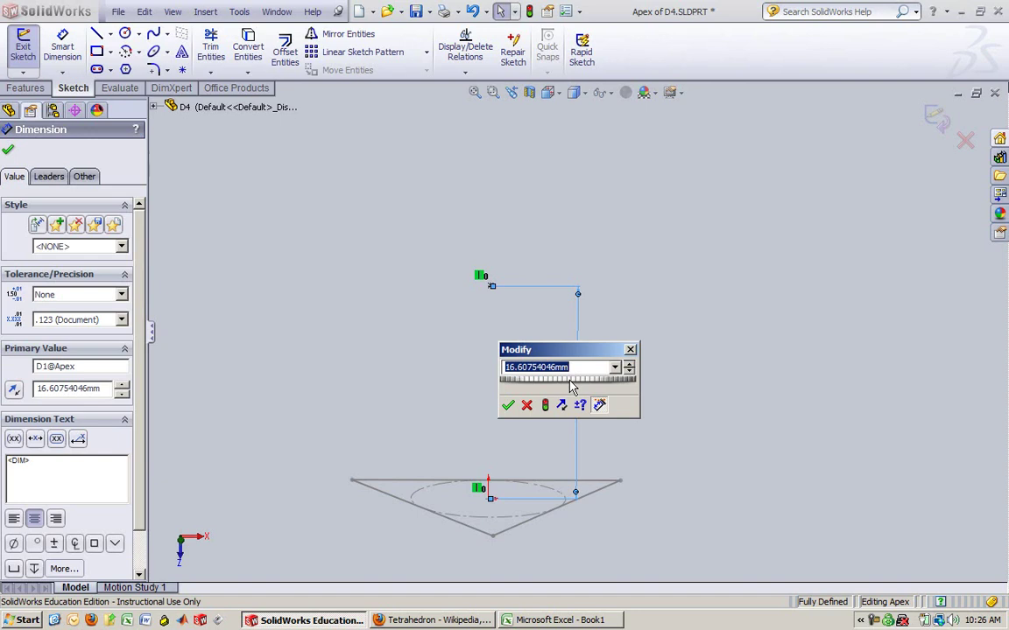
click(614, 367)
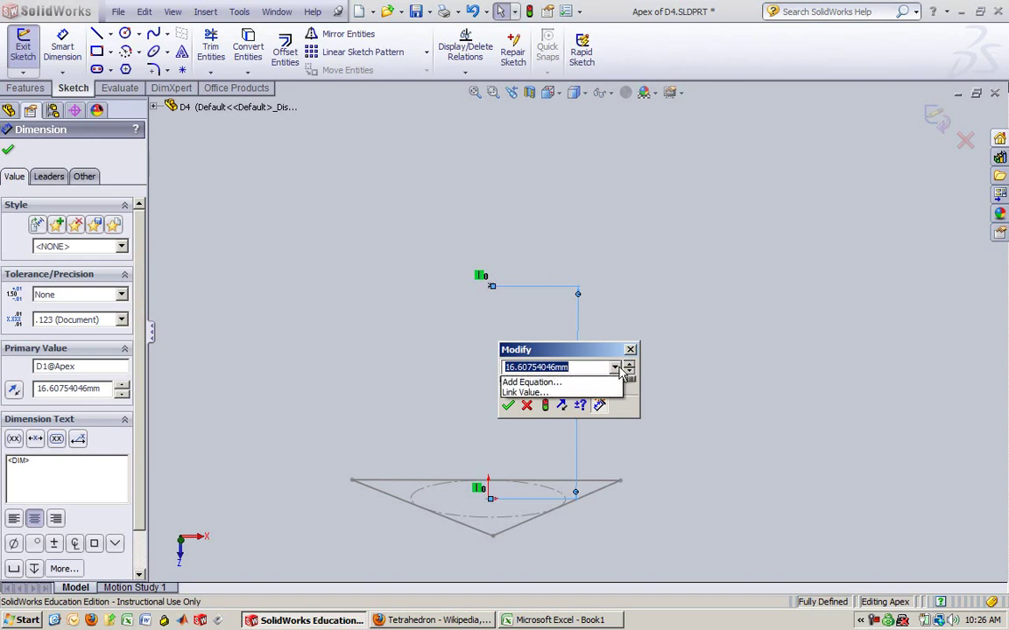
click(558, 385)
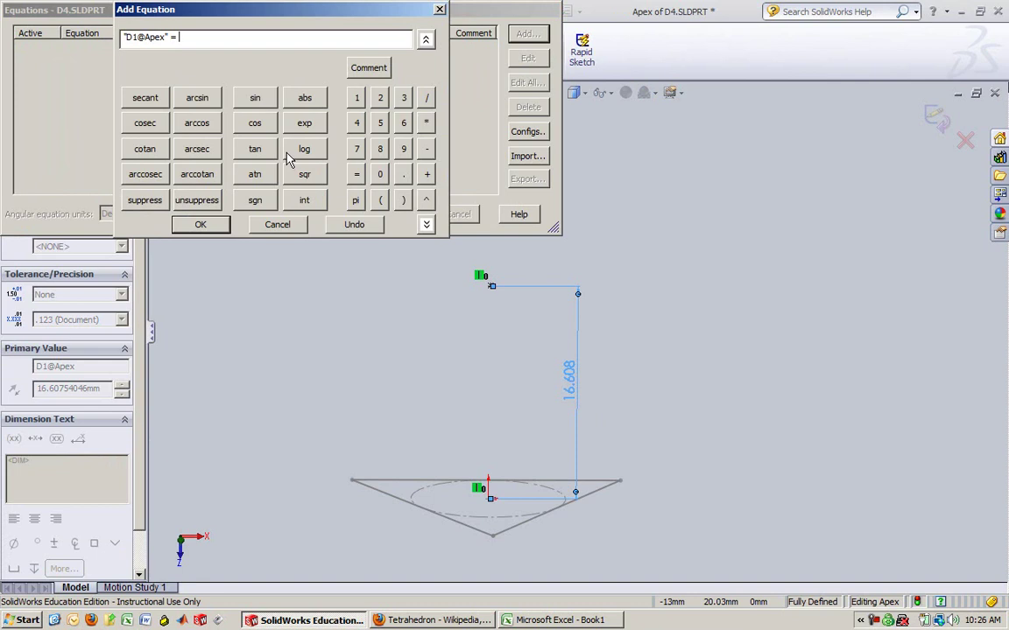
click(296, 229)
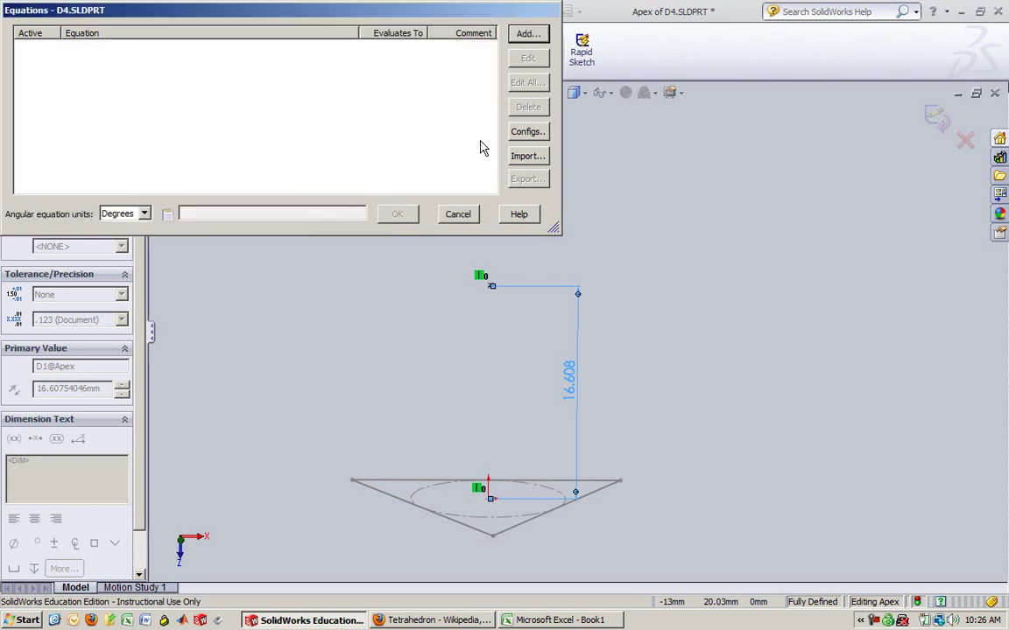
Close the empty Equations dialog and exit the Apex sketch
click(458, 213)
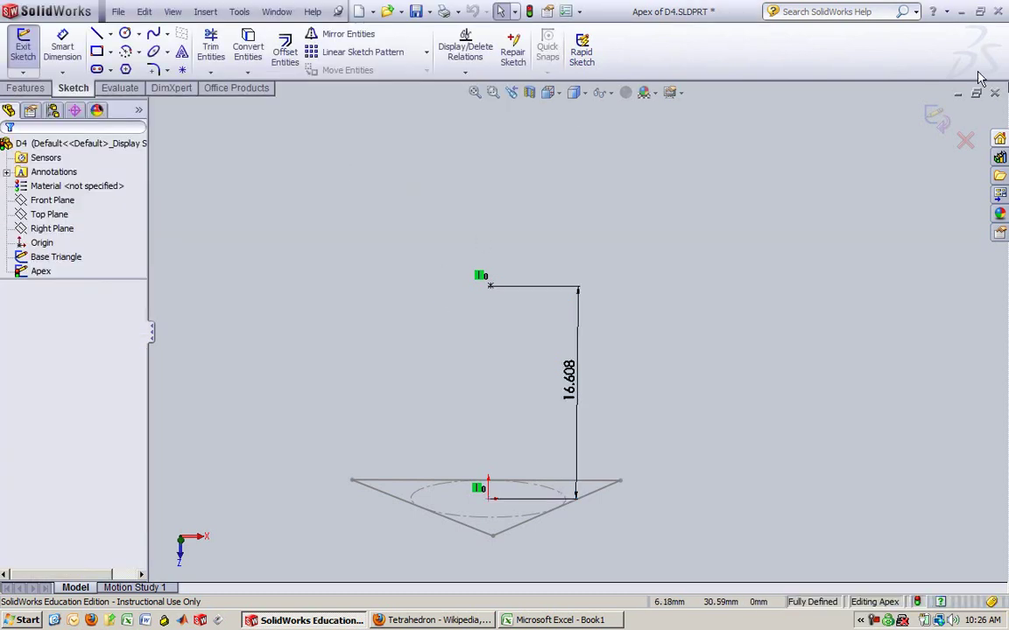
click(939, 119)
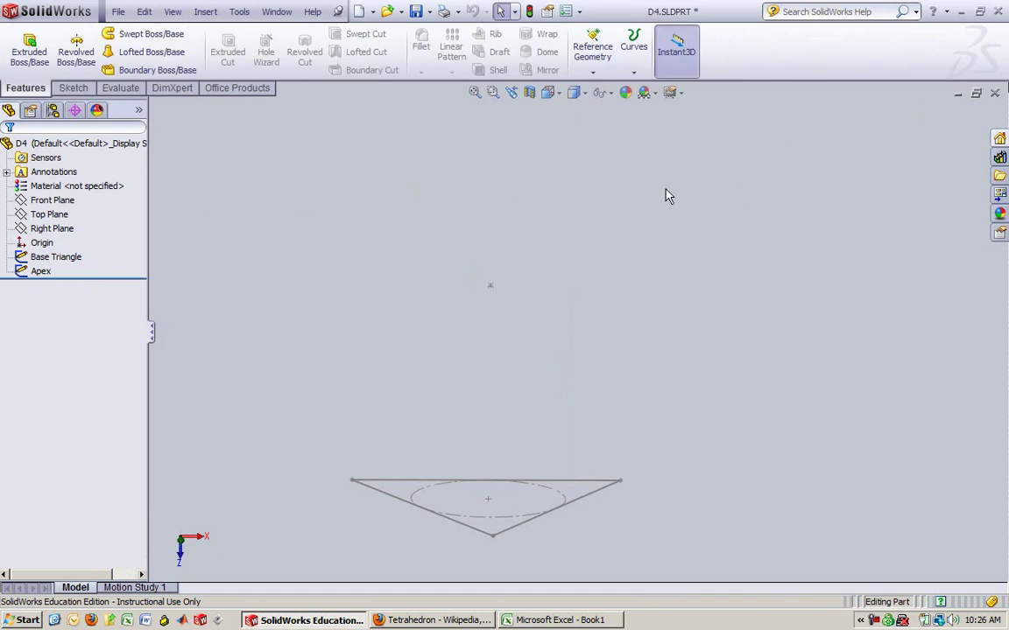
middle_drag(663, 196, 613, 298)
In the Base Triangle sketch, copy the 20.340 side dimension's name, D1@Base Triangle
click(71, 257)
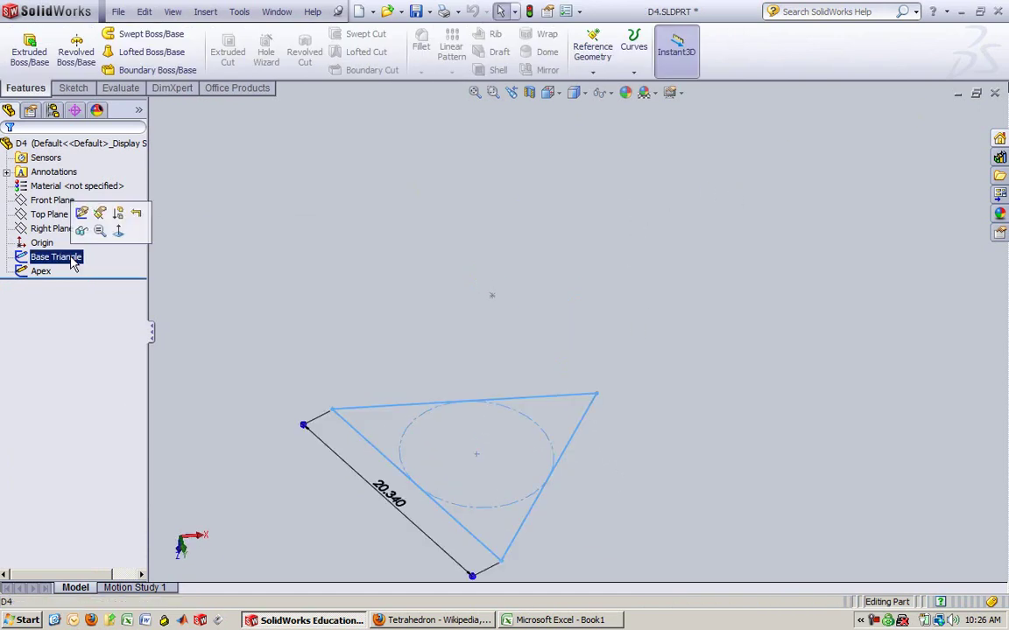
click(82, 214)
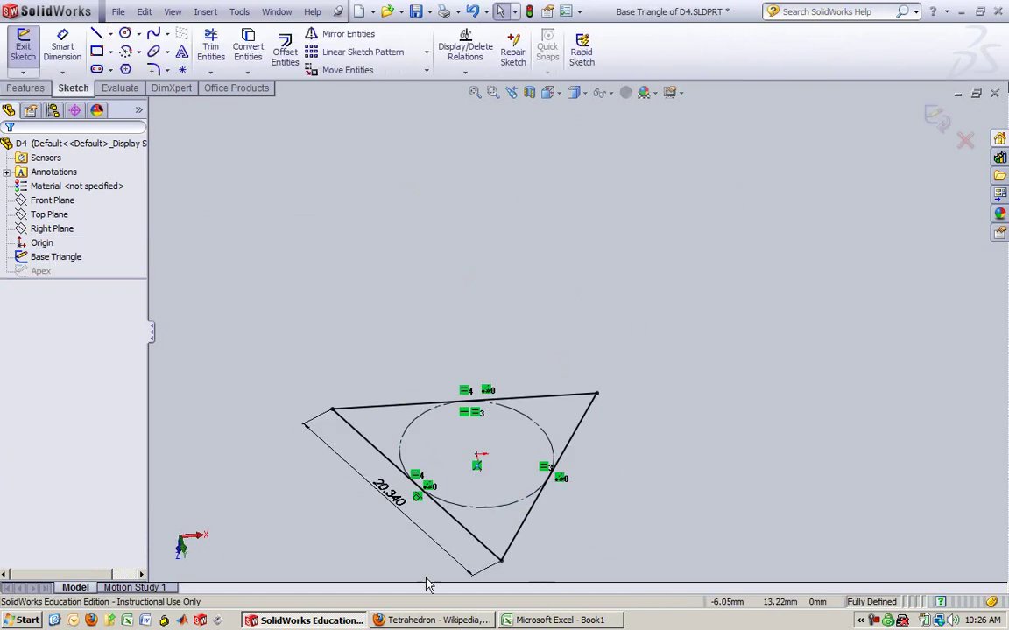
click(392, 500)
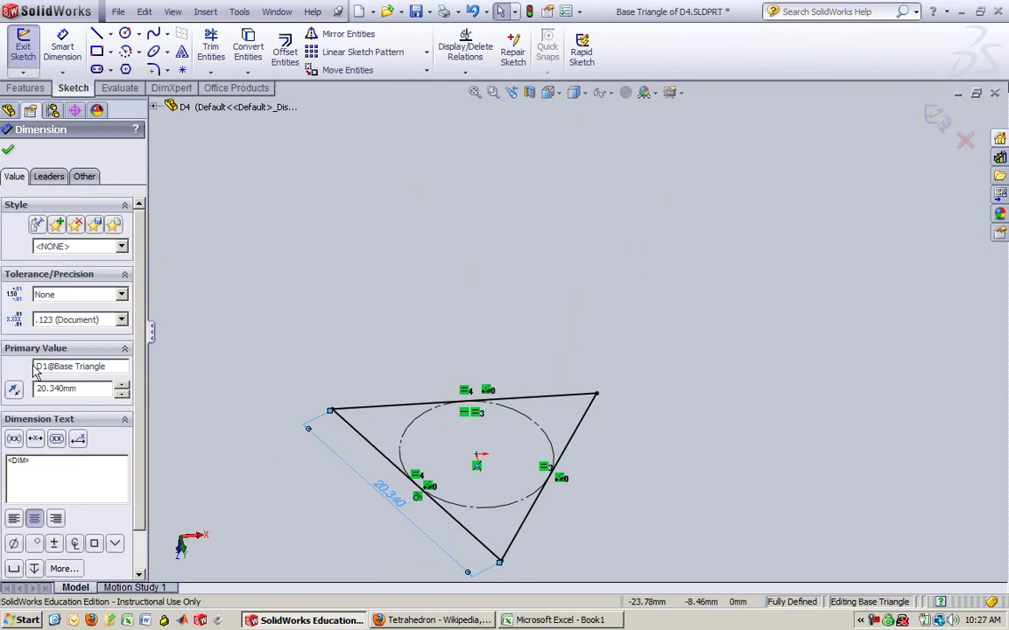
drag(122, 367, 36, 364)
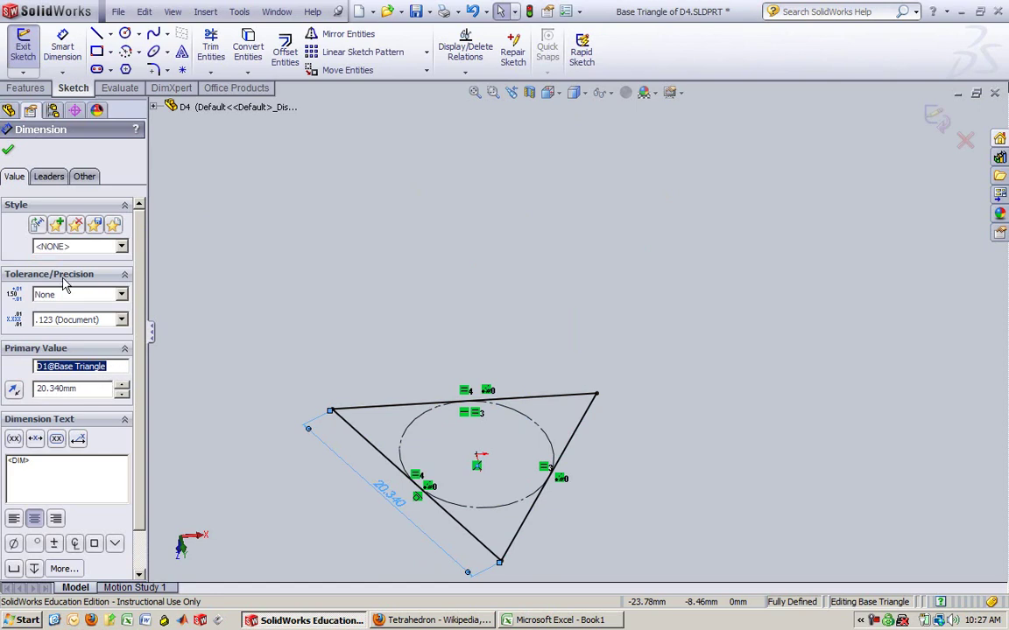
click(7, 151)
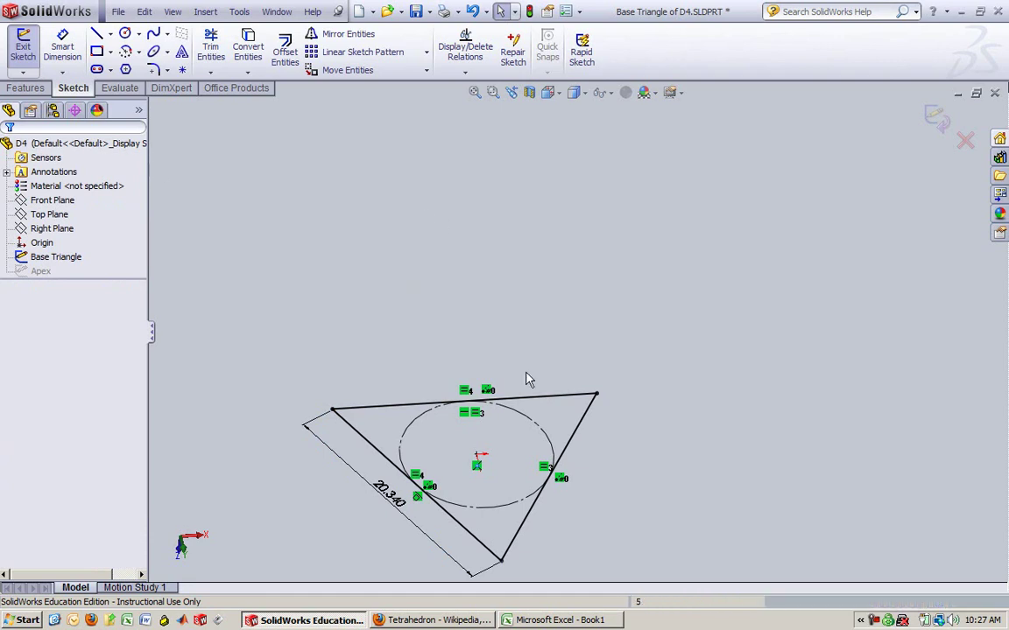
Leave the Base Triangle sketch and open the Apex height dimension's value options
click(22, 46)
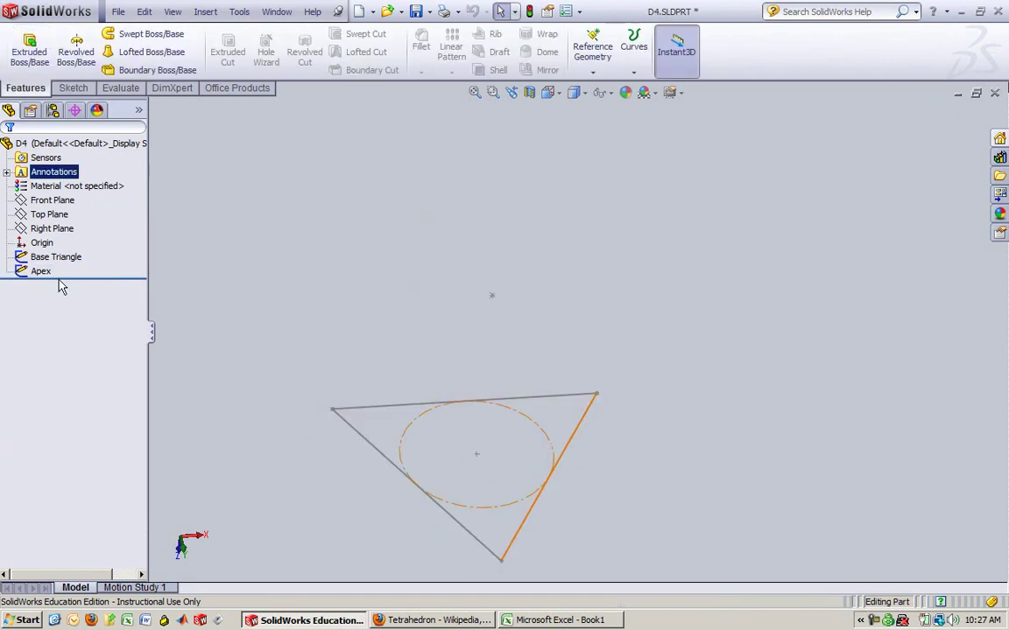
right_click(41, 270)
click(53, 229)
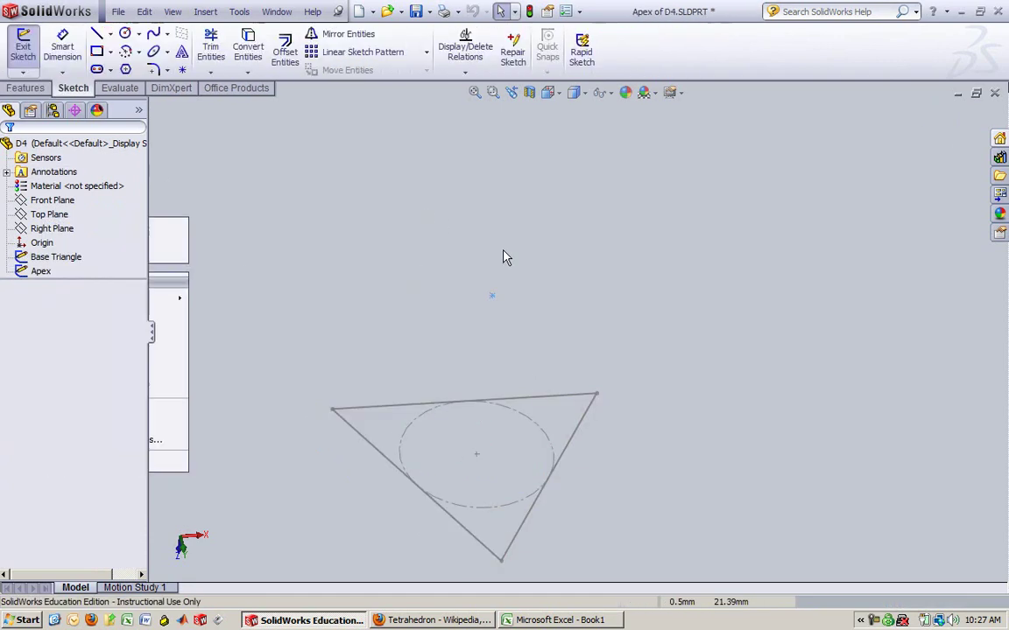
mouse_move(564, 391)
middle_down()
mouse_move(648, 331)
mouse_move(565, 377)
middle_up()
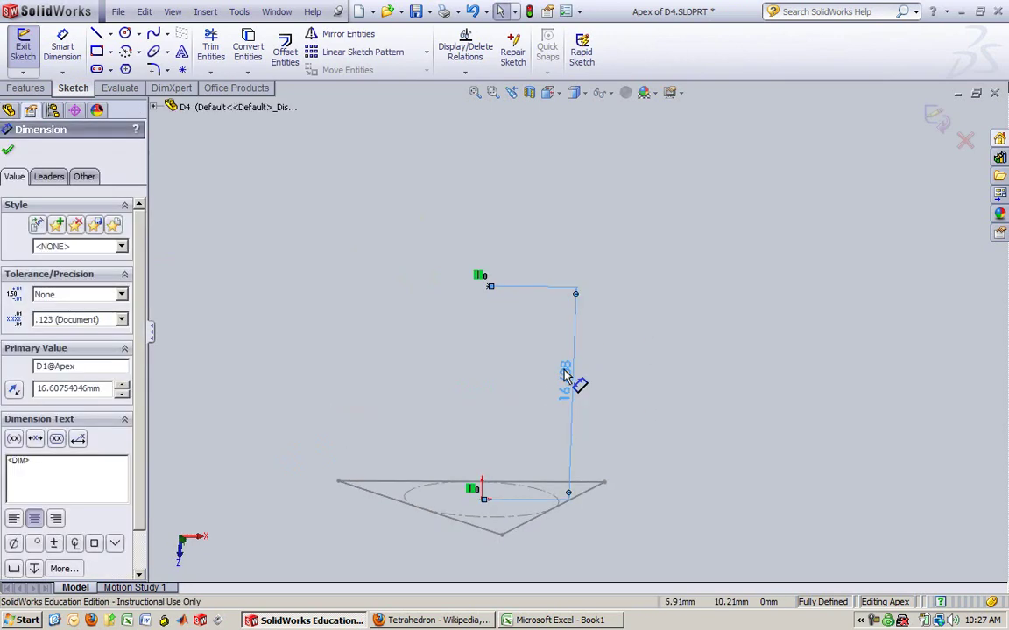
click(569, 383)
click(609, 357)
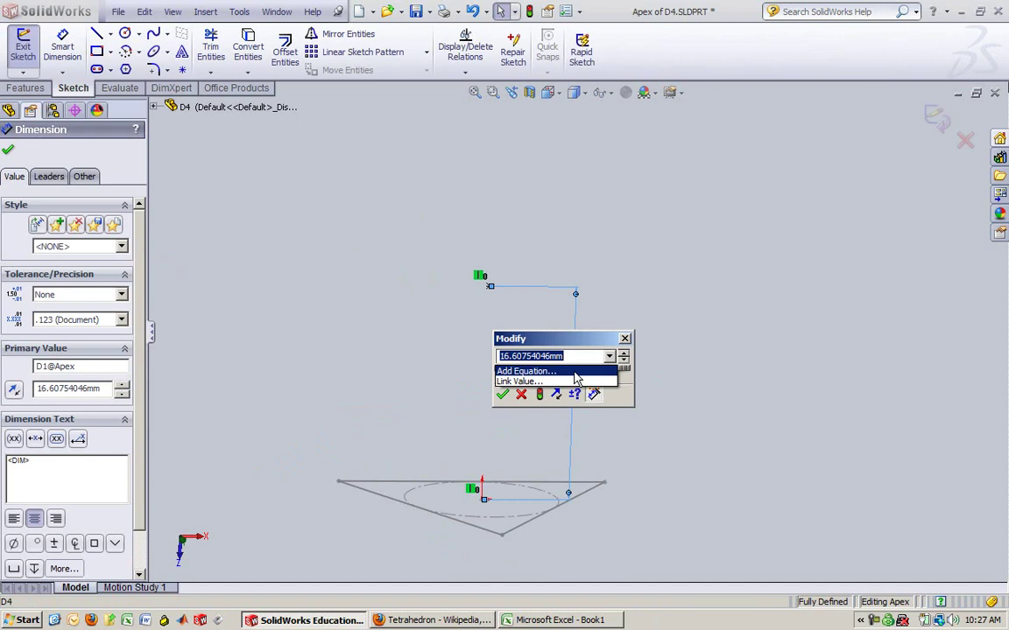
Set the apex height to the equation "D1@Base Triangle"*sqr(6)/3, accept it, and exit the sketch
click(526, 371)
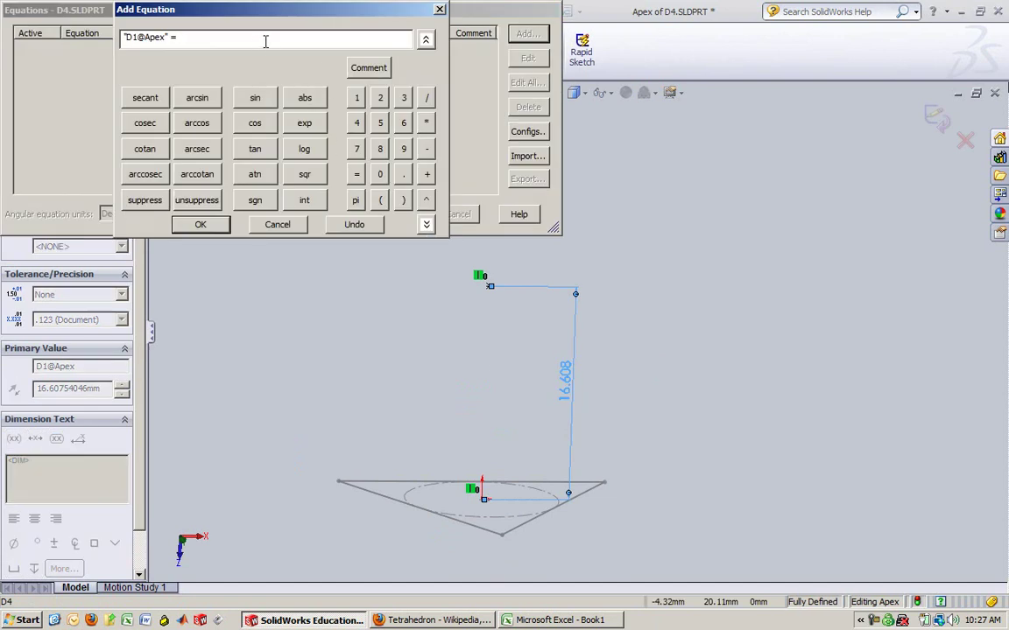
text("D1@Base Triangle"*)
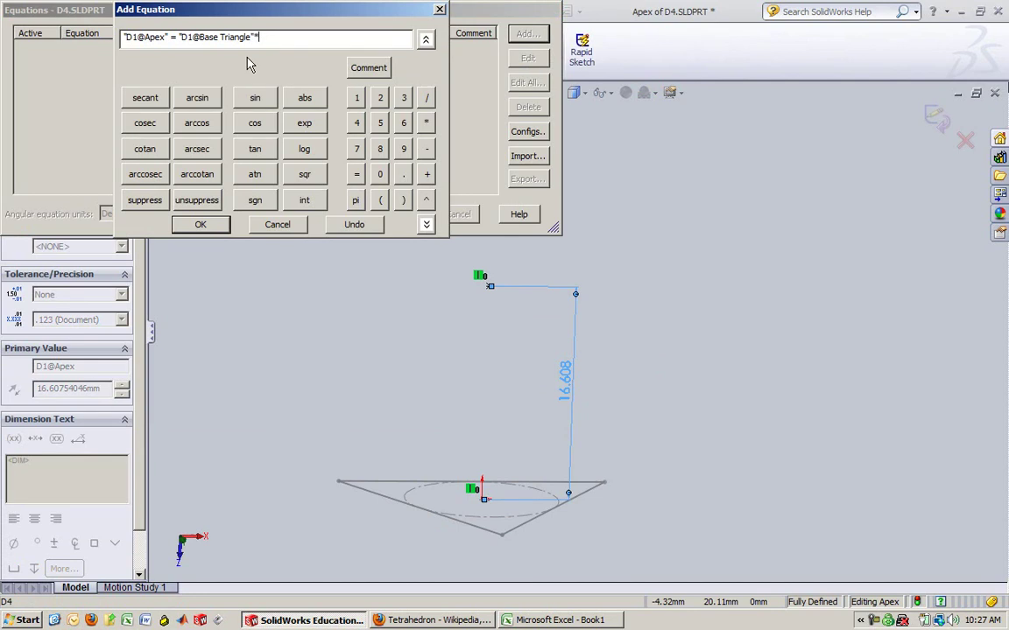
click(306, 174)
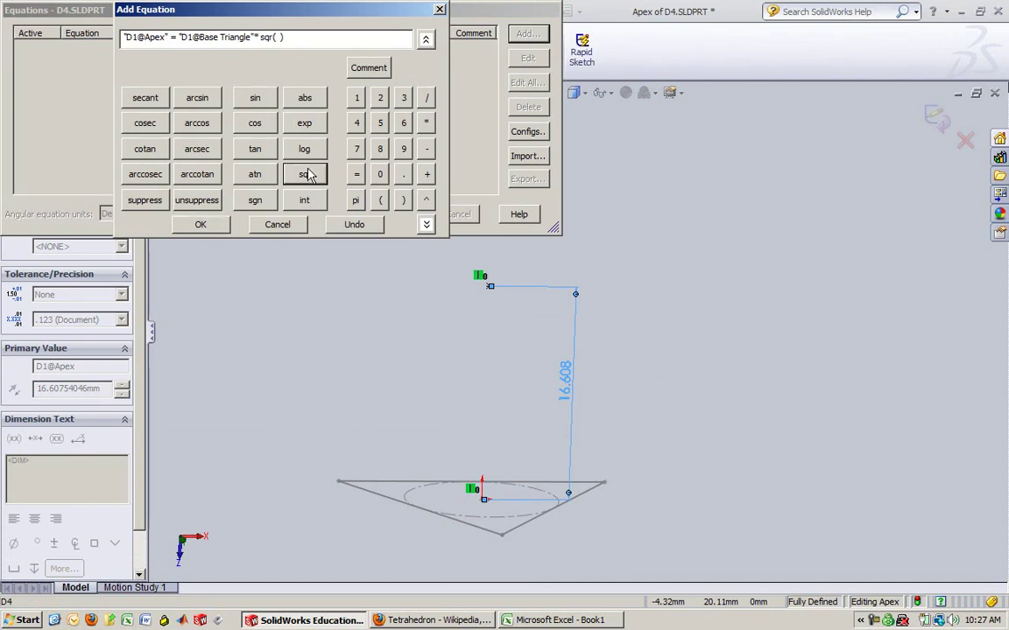
text(/3)
click(223, 227)
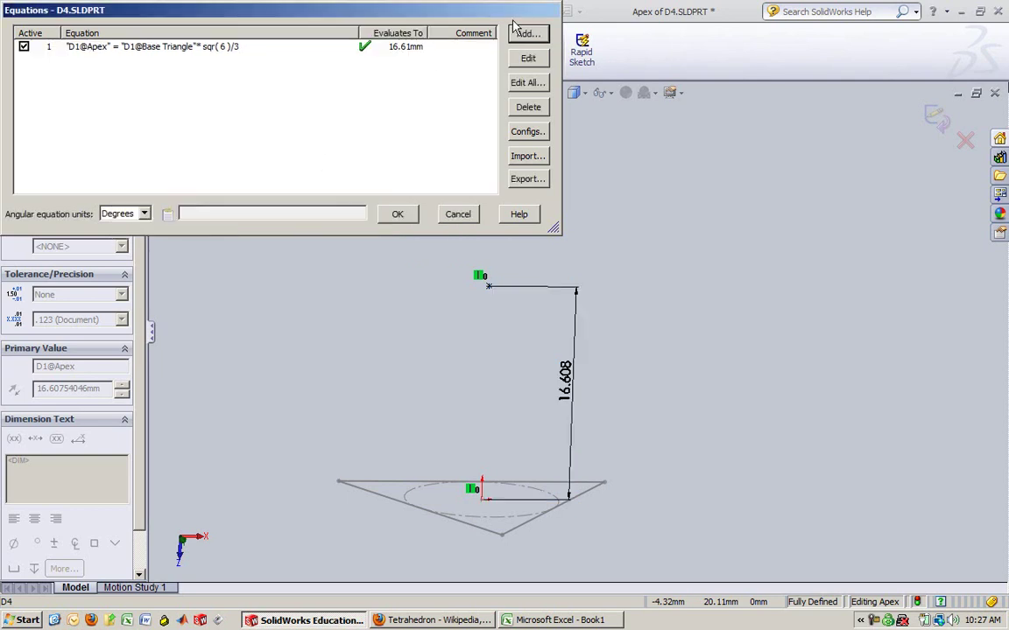
click(408, 216)
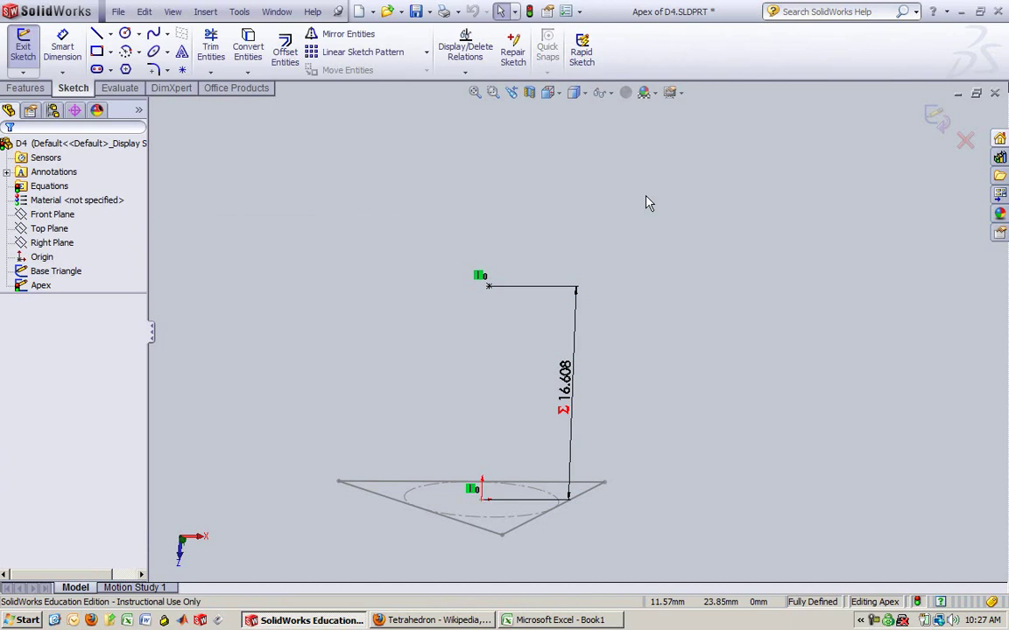
click(529, 11)
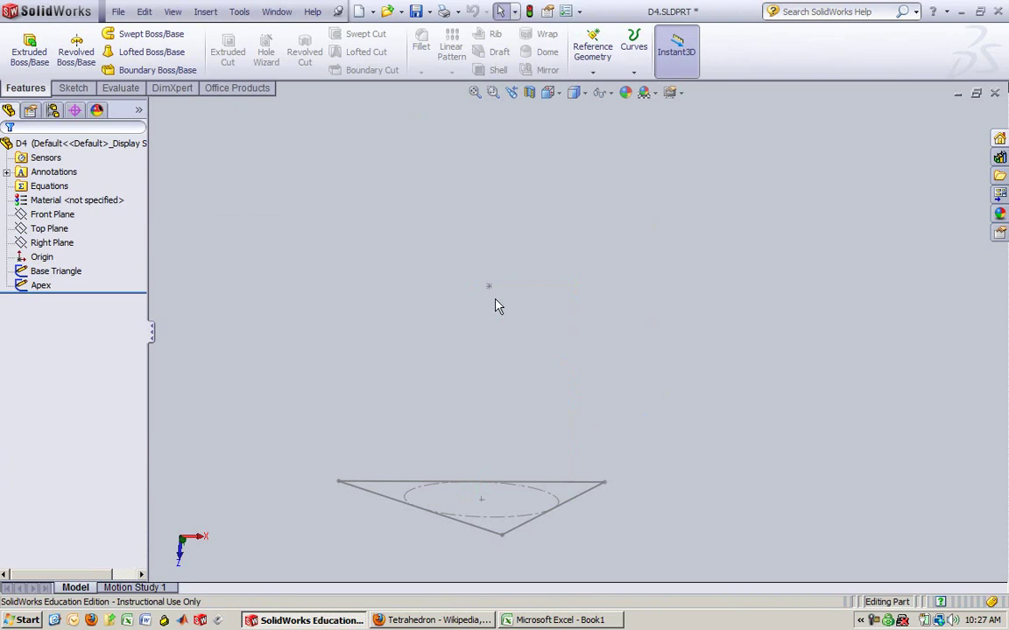
Save the part and change the base triangle's side from 20.340 to 50 mm
click(416, 11)
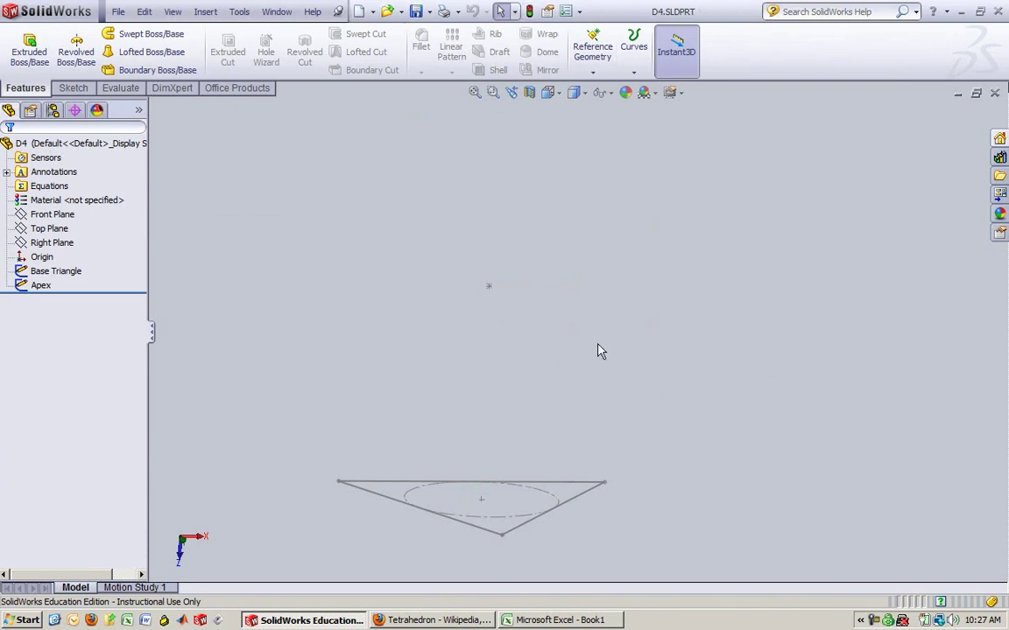
click(48, 270)
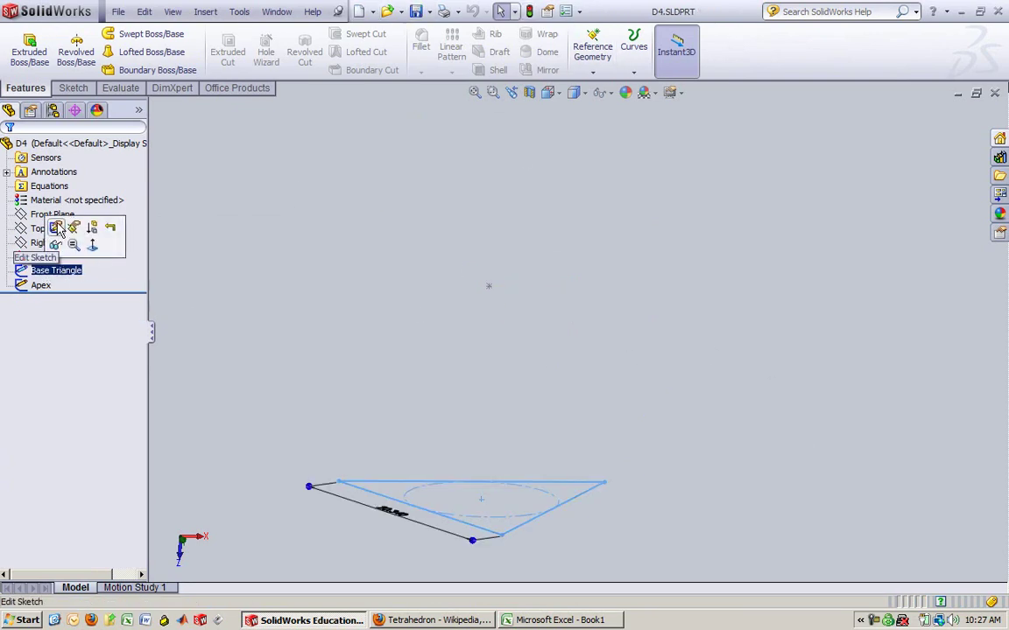
click(57, 228)
mouse_move(504, 249)
middle_down()
mouse_move(552, 343)
mouse_move(551, 379)
middle_up()
key(ctrl+8)
double_click(385, 484)
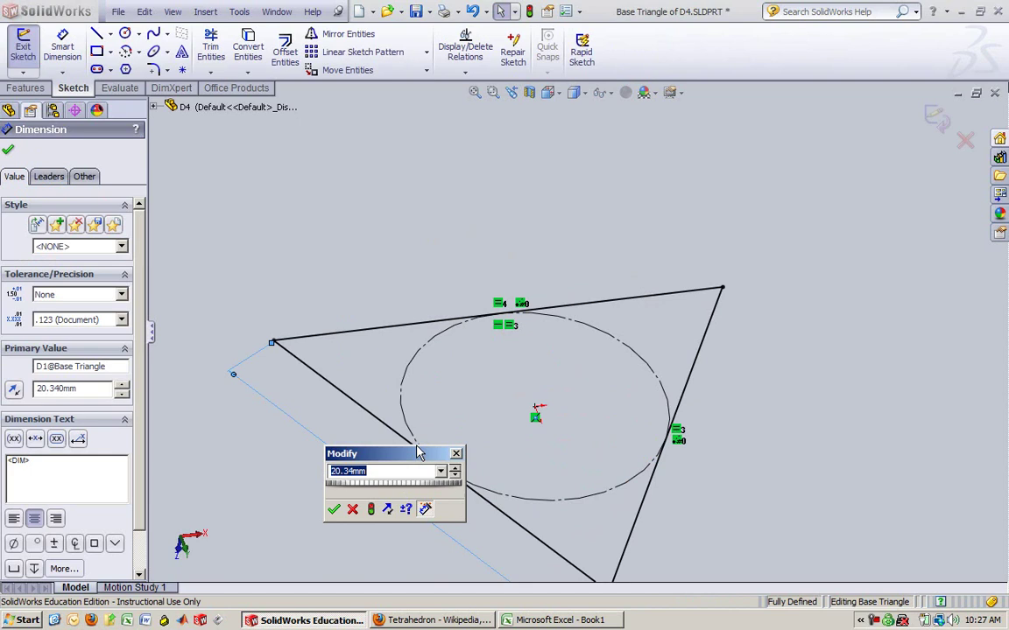
text(50)
key(Return)
scroll(588, 339, down, 2)
scroll(588, 339, up, 4)
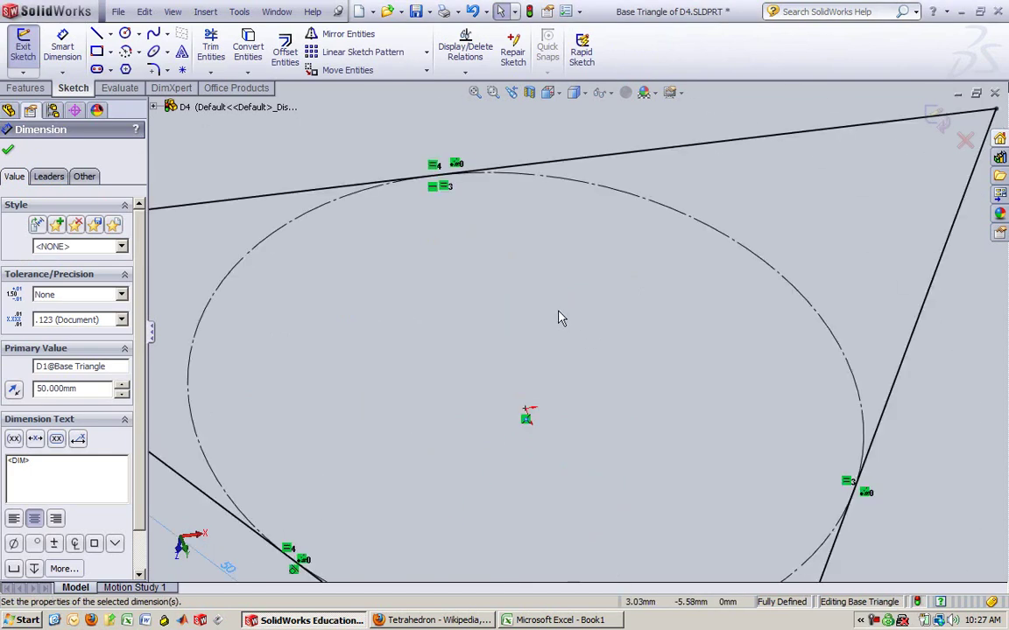
click(9, 151)
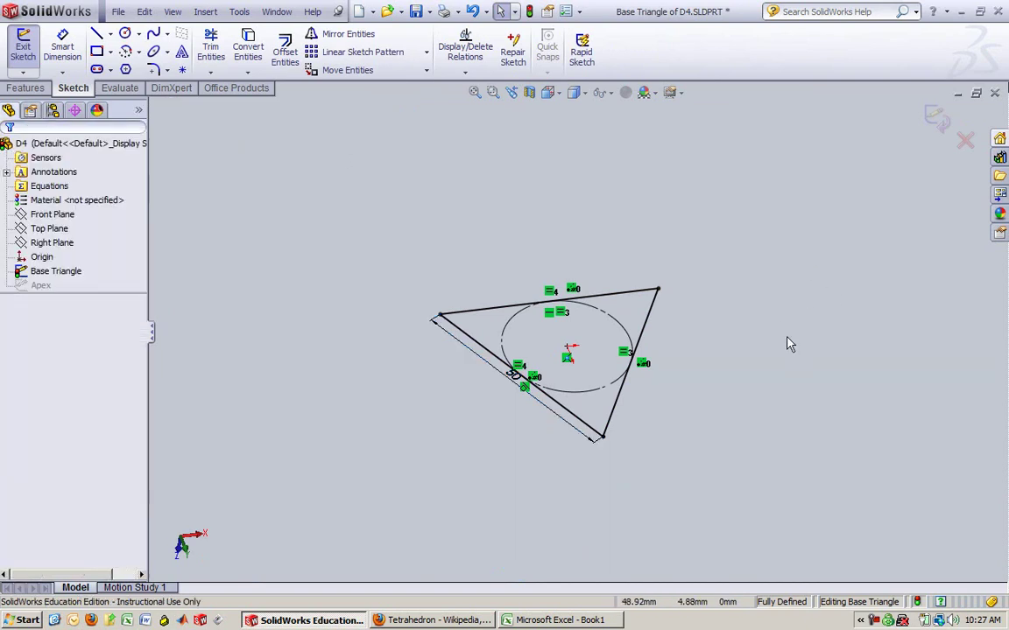
Exit the Base Triangle sketch, reopen the Apex sketch, and discard its changes
middle_drag(785, 344, 784, 263)
scroll(620, 248, up, 2)
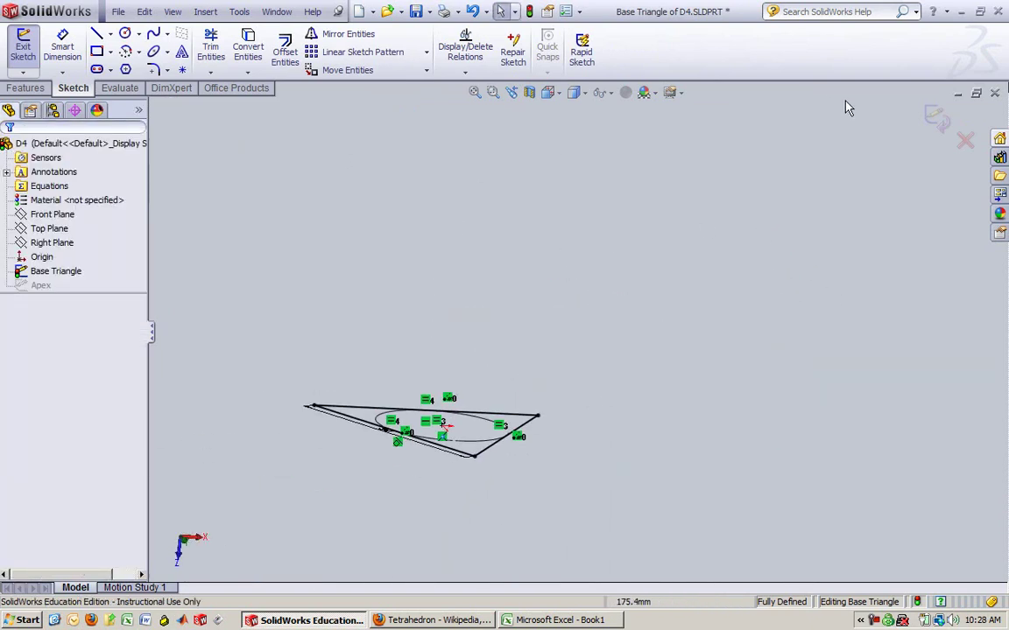
click(935, 119)
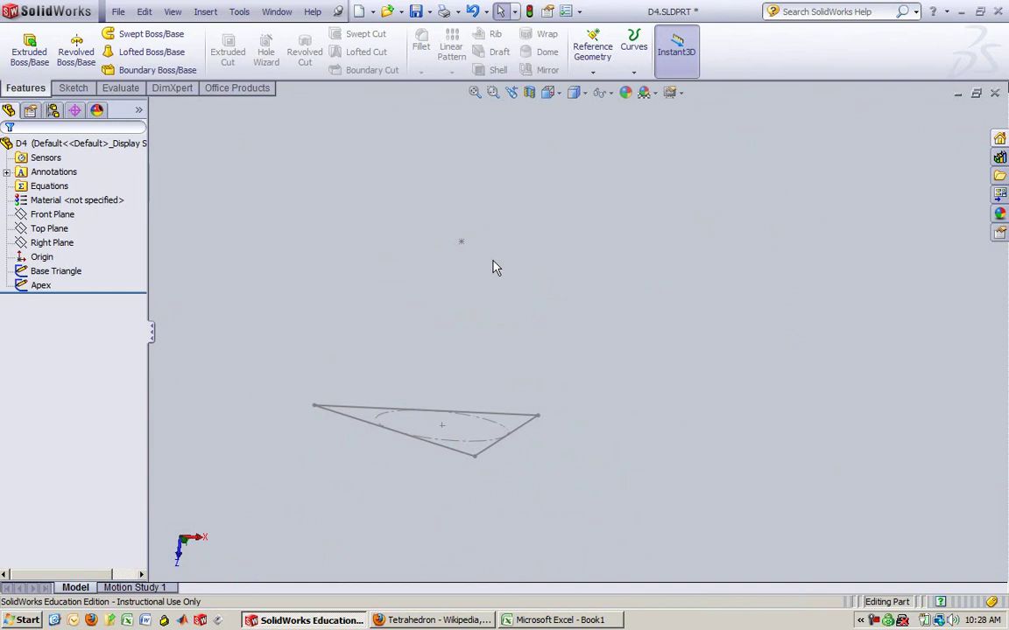
click(461, 242)
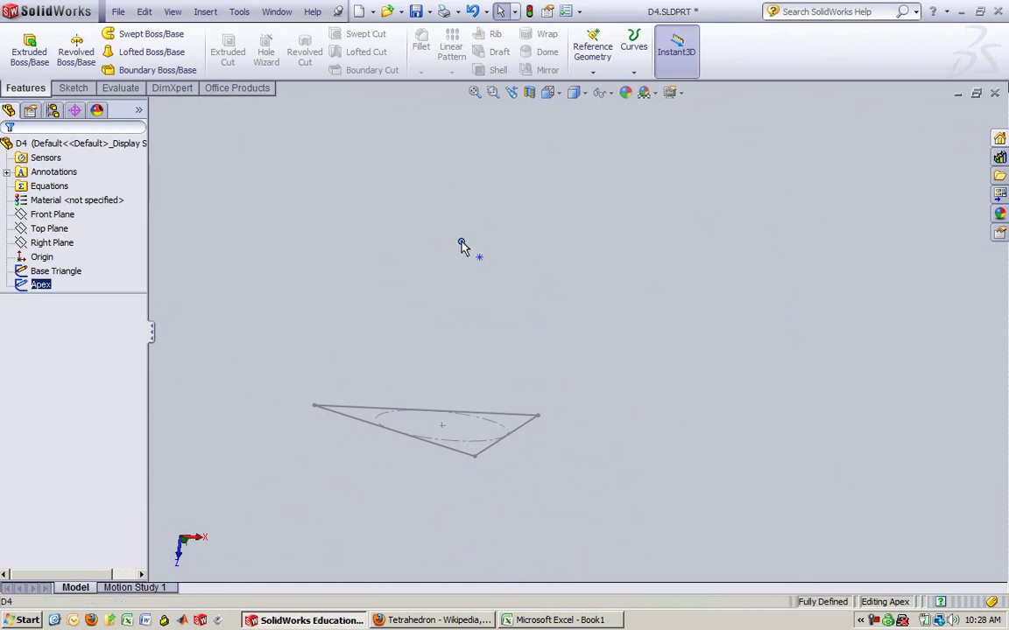
right_click(41, 291)
click(49, 261)
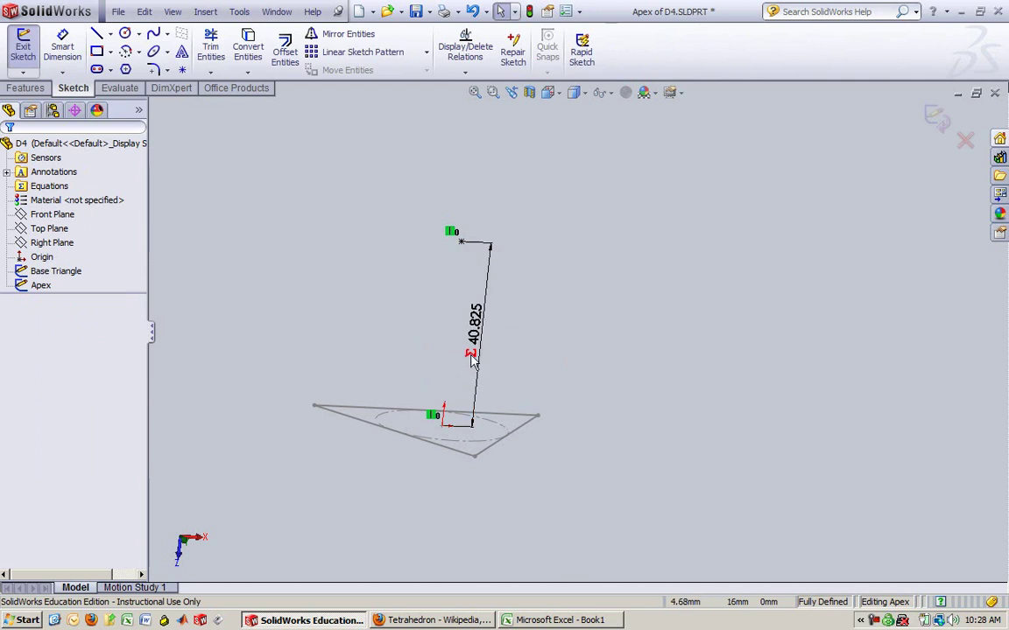
click(964, 142)
key(Return)
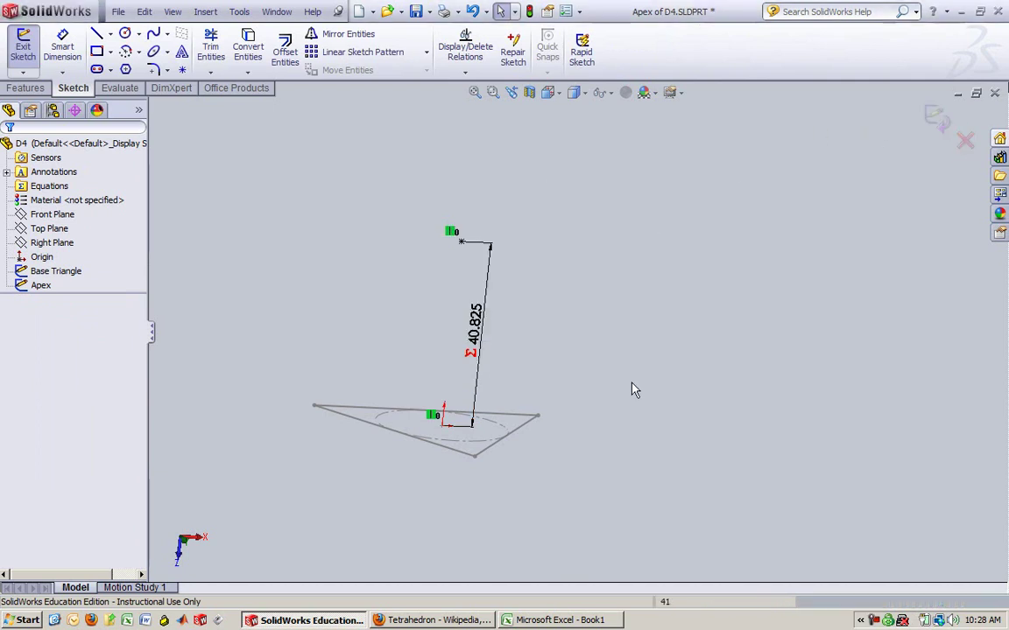
Change the Base Triangle's 50 mm edge dimension to 20.34 mm
click(56, 272)
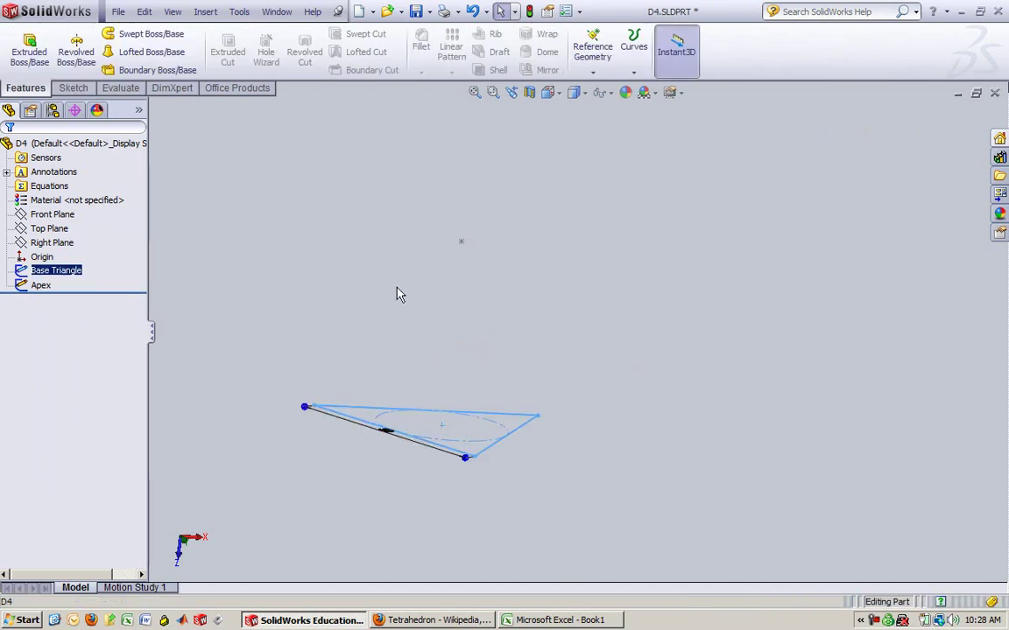
middle_drag(407, 357, 396, 446)
double_click(385, 417)
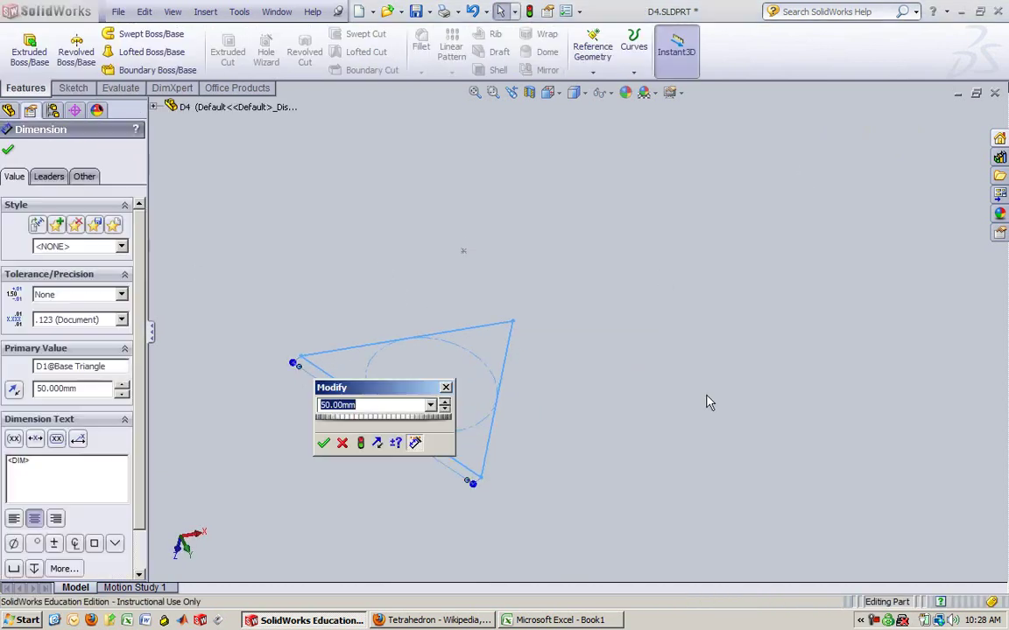
text(20.34)
key(Return)
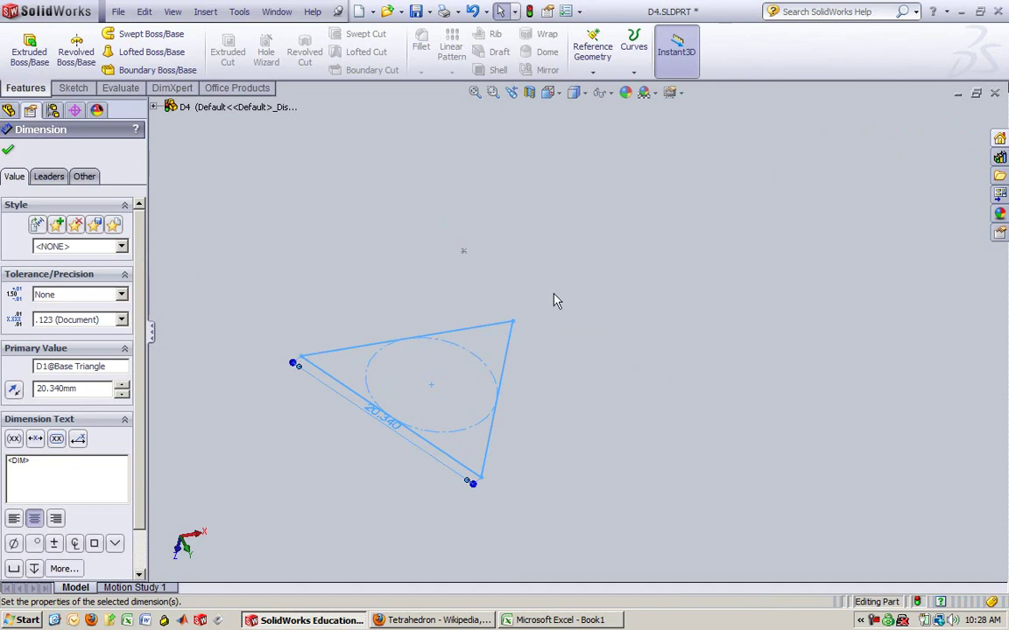
click(7, 150)
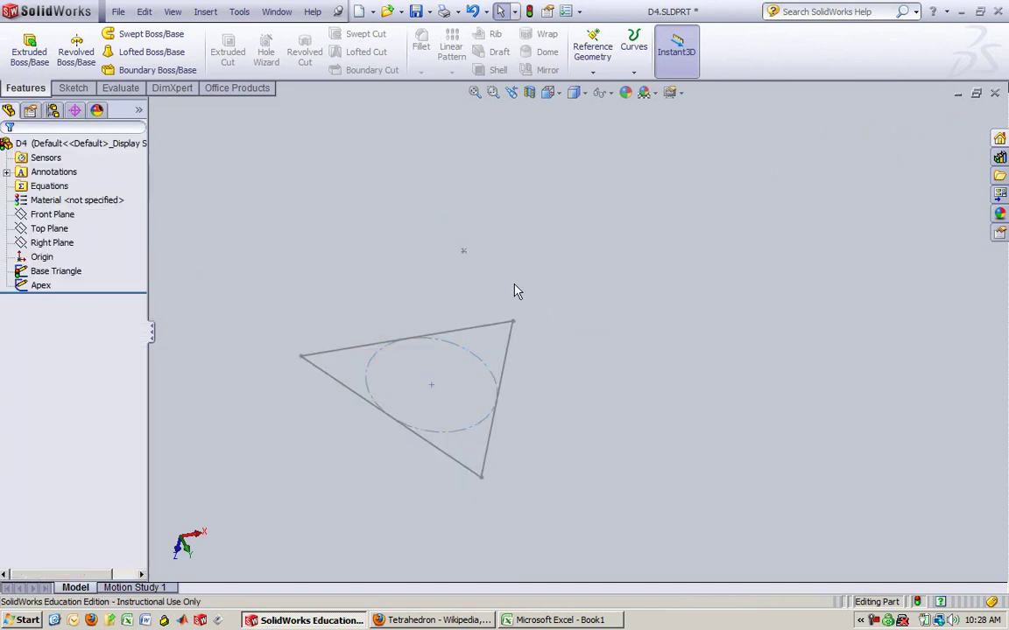
middle_drag(565, 355, 509, 259)
Open the Apex sketch to confirm its height is 16.608 mm, then exit it
click(41, 286)
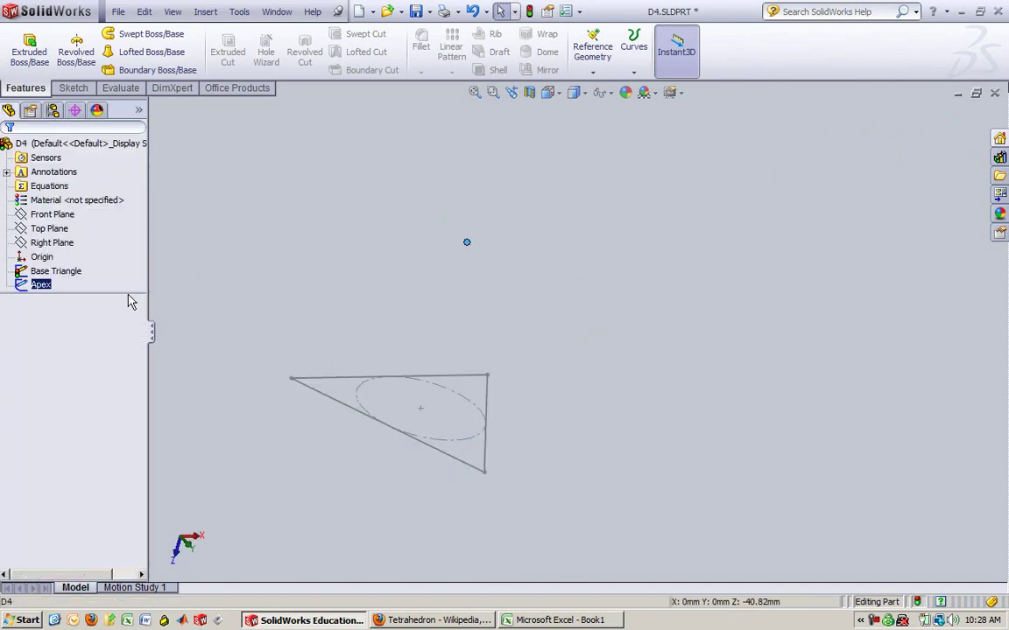
right_click(53, 288)
click(39, 289)
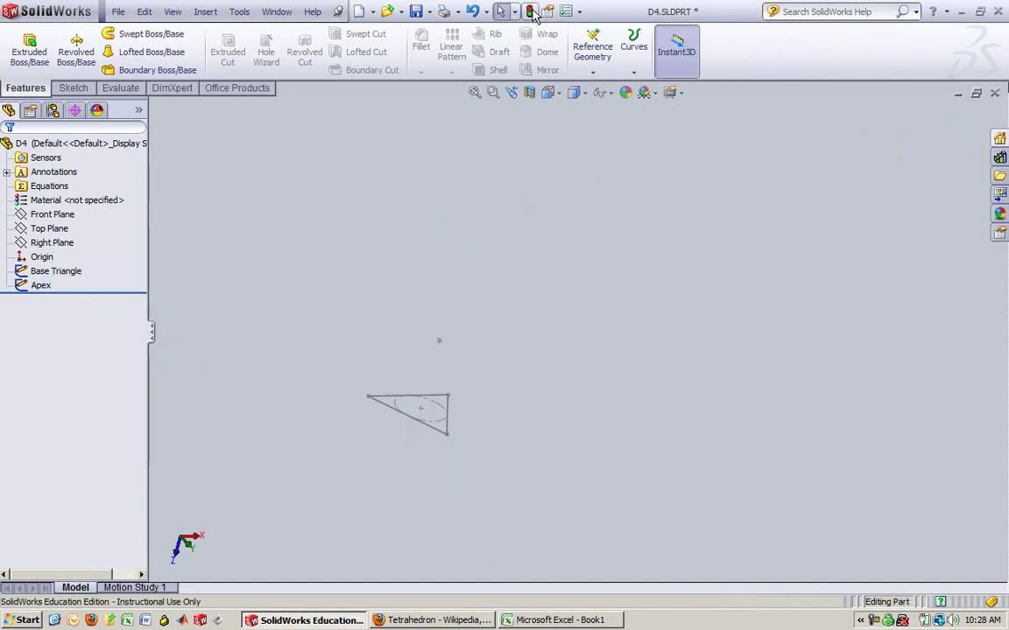
right_click(40, 291)
click(49, 242)
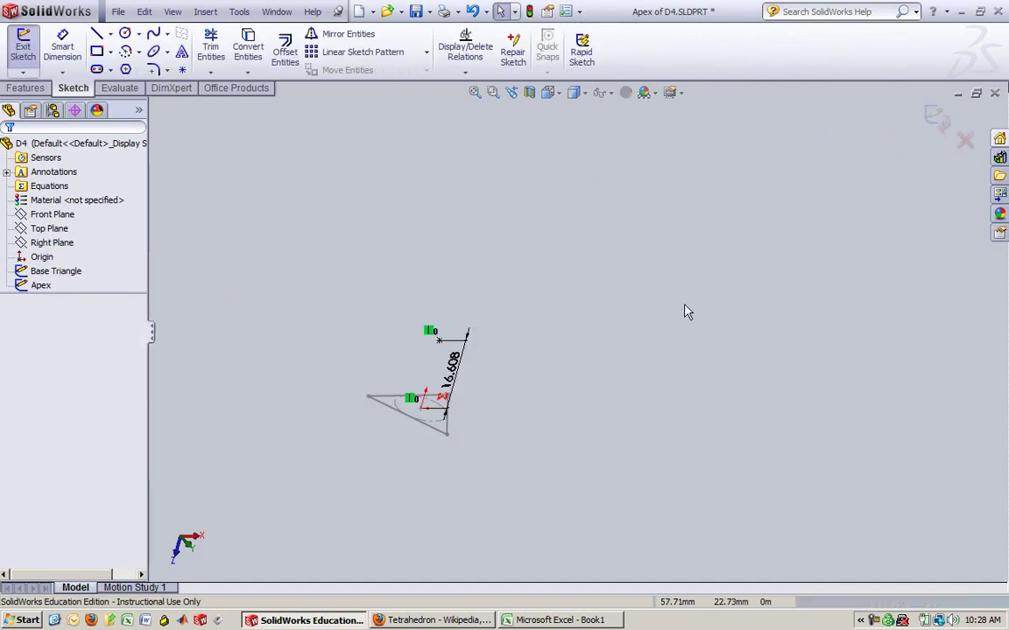
click(936, 118)
scroll(366, 420, down, 4)
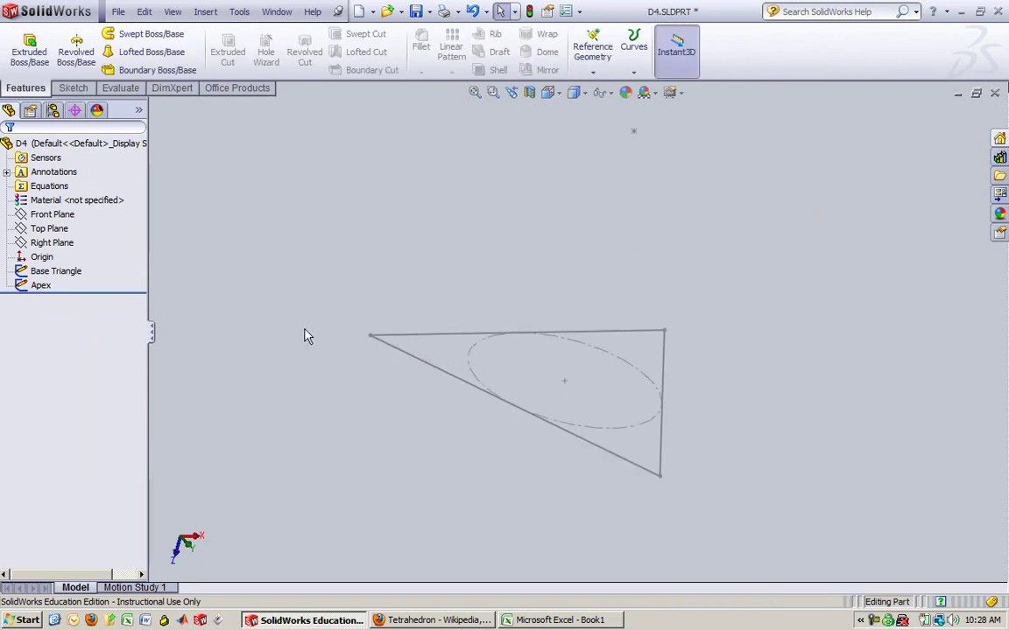
mouse_move(303, 333)
middle_down()
mouse_move(620, 287)
mouse_move(772, 405)
middle_up()
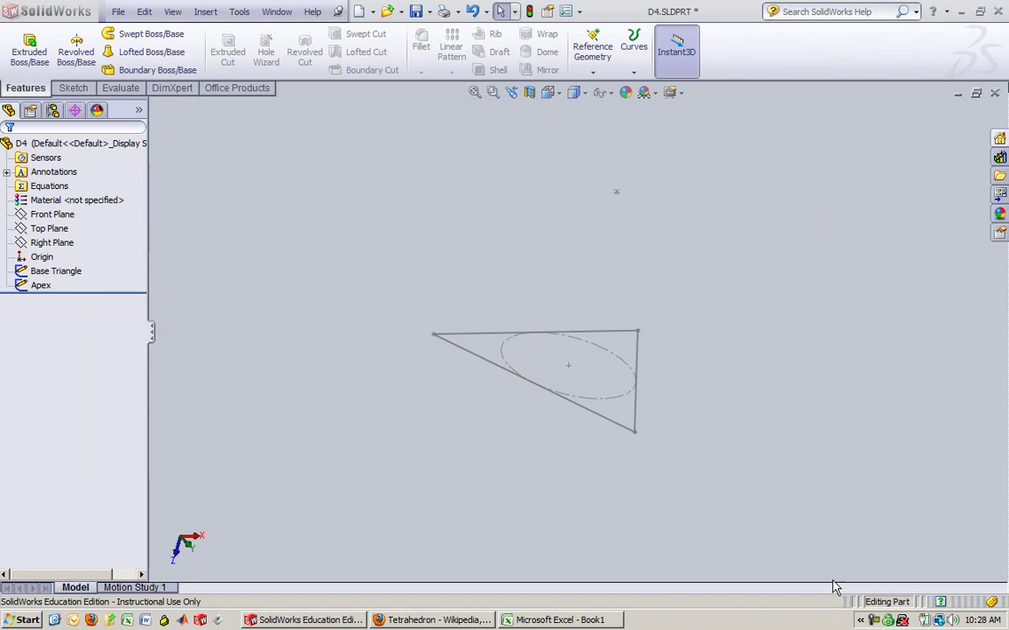
click(869, 622)
Start a Lofted Boss/Base with the Base Triangle and Apex point as its two profiles
click(610, 503)
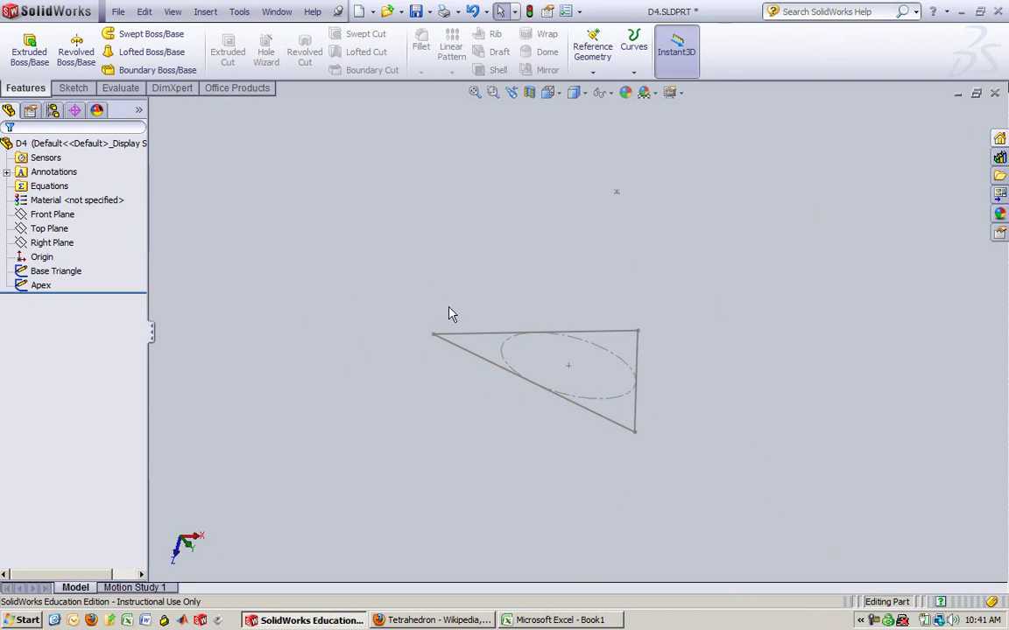
mouse_move(799, 238)
middle_down()
mouse_move(734, 176)
mouse_move(726, 368)
middle_up()
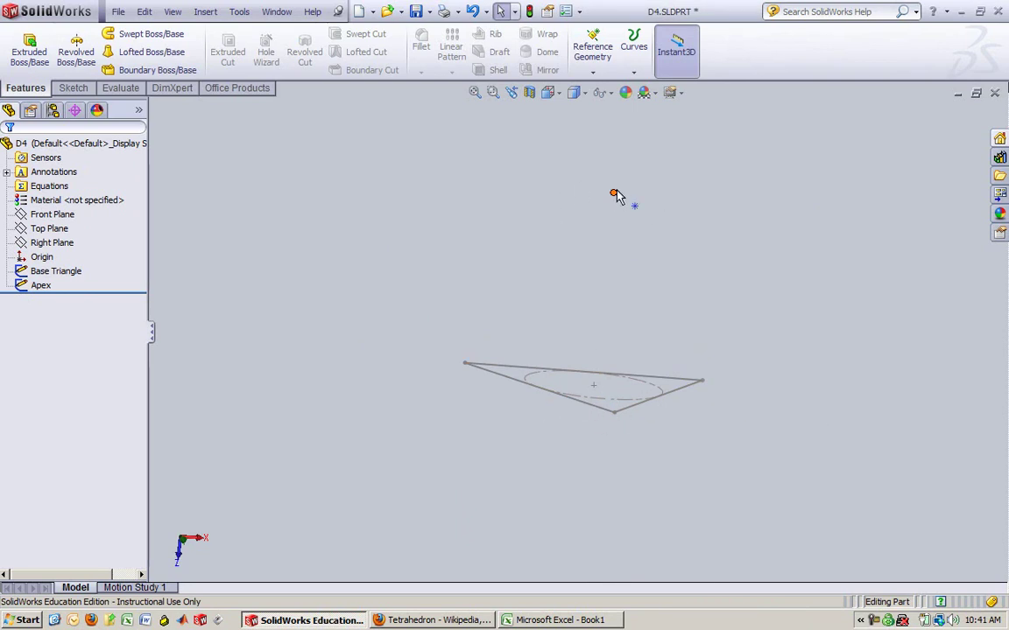
click(164, 53)
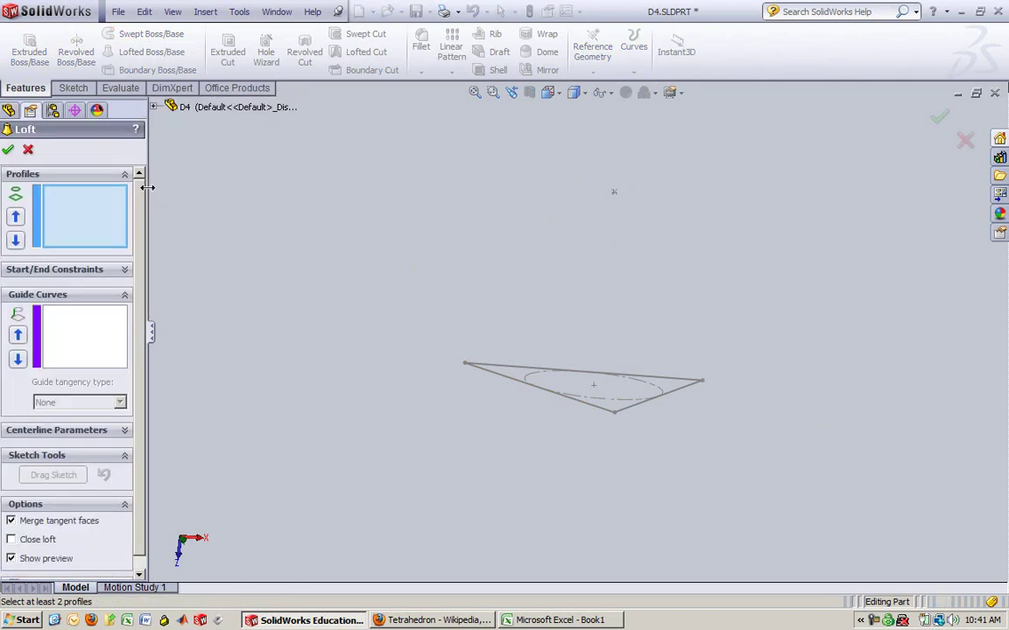
click(518, 389)
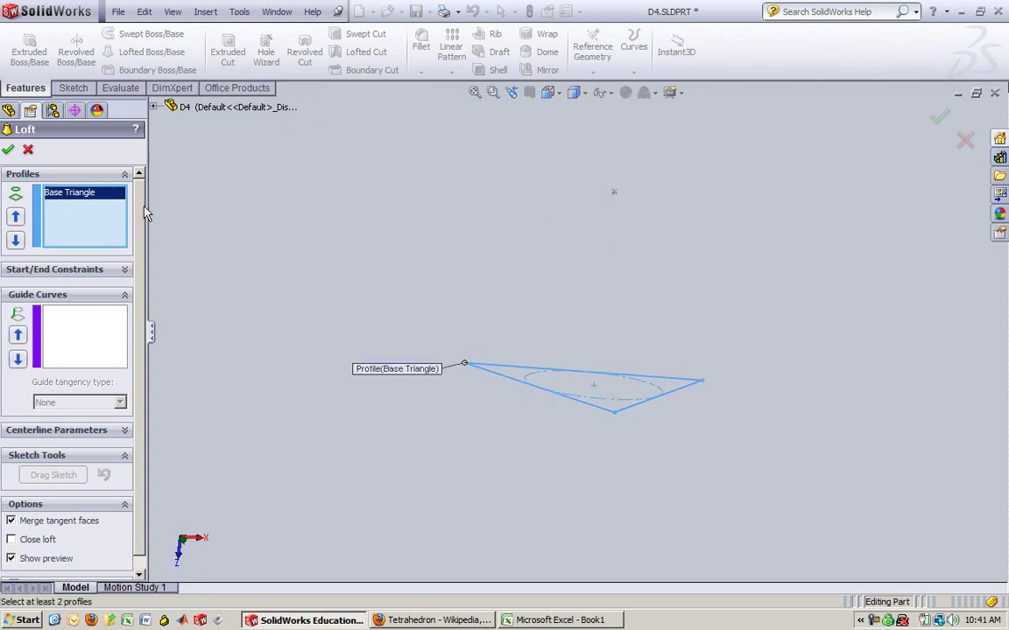
click(614, 194)
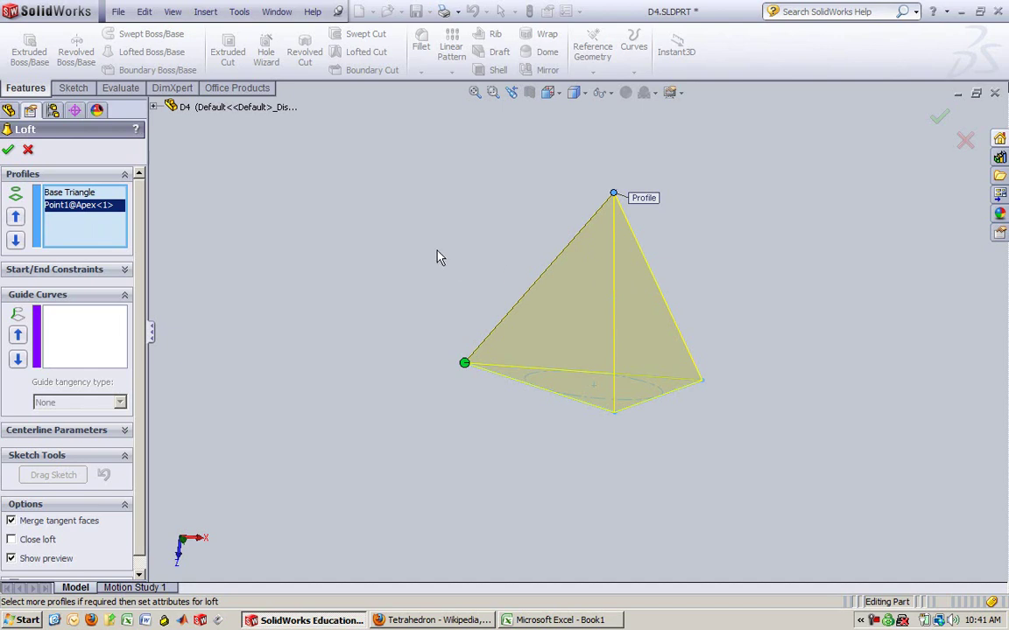
scroll(146, 363, down, 1)
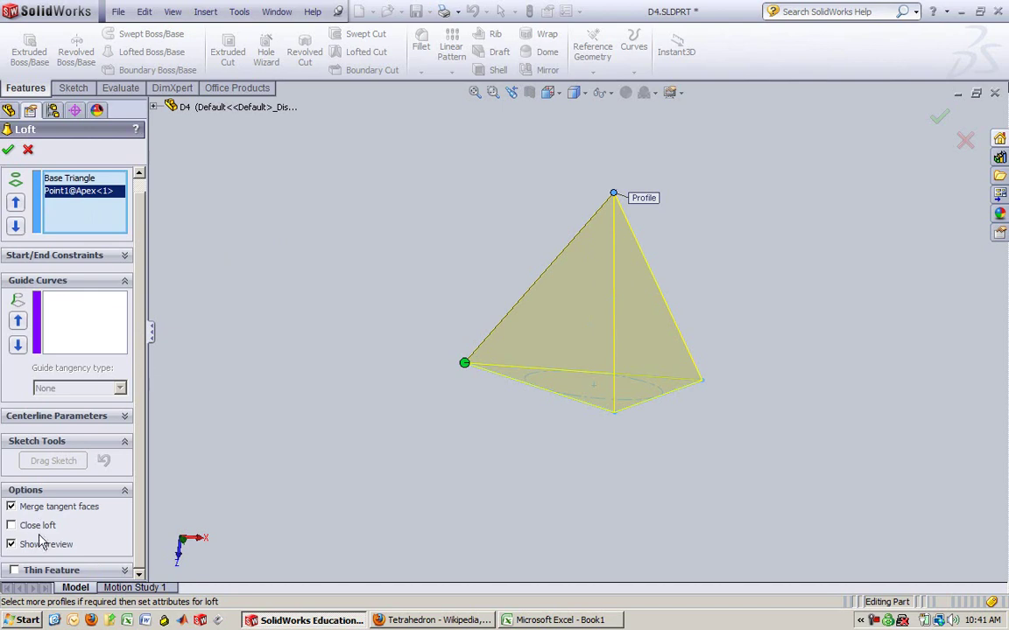
Search the web for 'close loft' and open the SolidWorks Help page on Close Loft
click(433, 620)
click(862, 65)
text(clos)
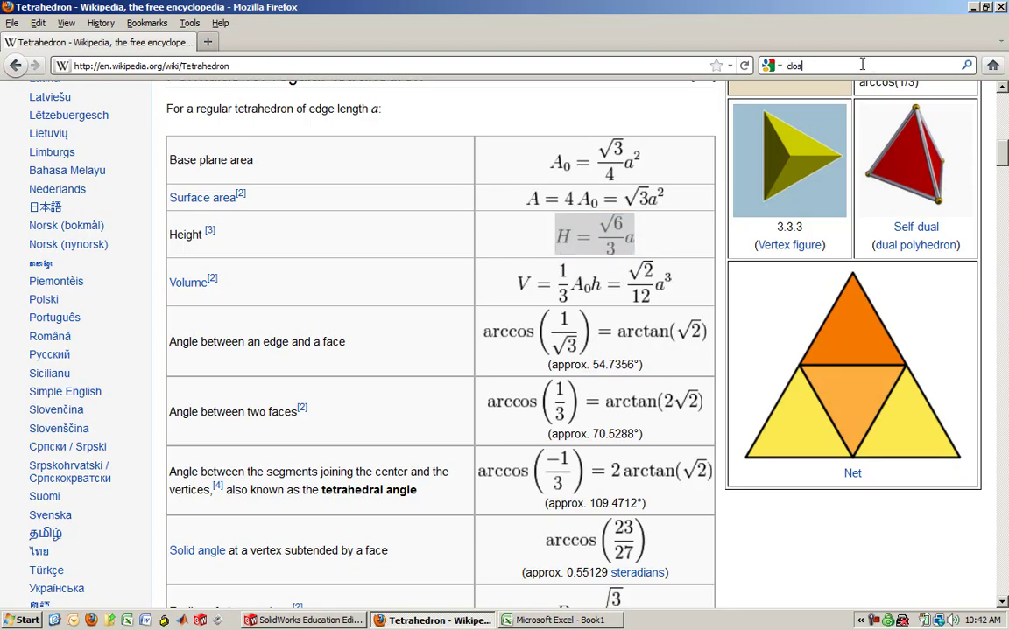
text(e loft)
key(Return)
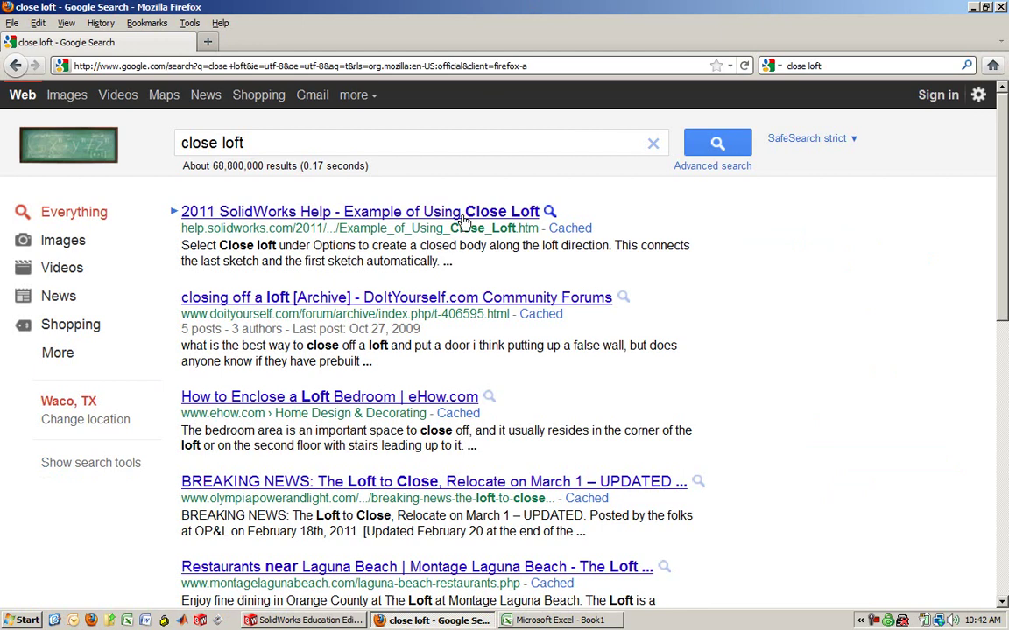
click(408, 213)
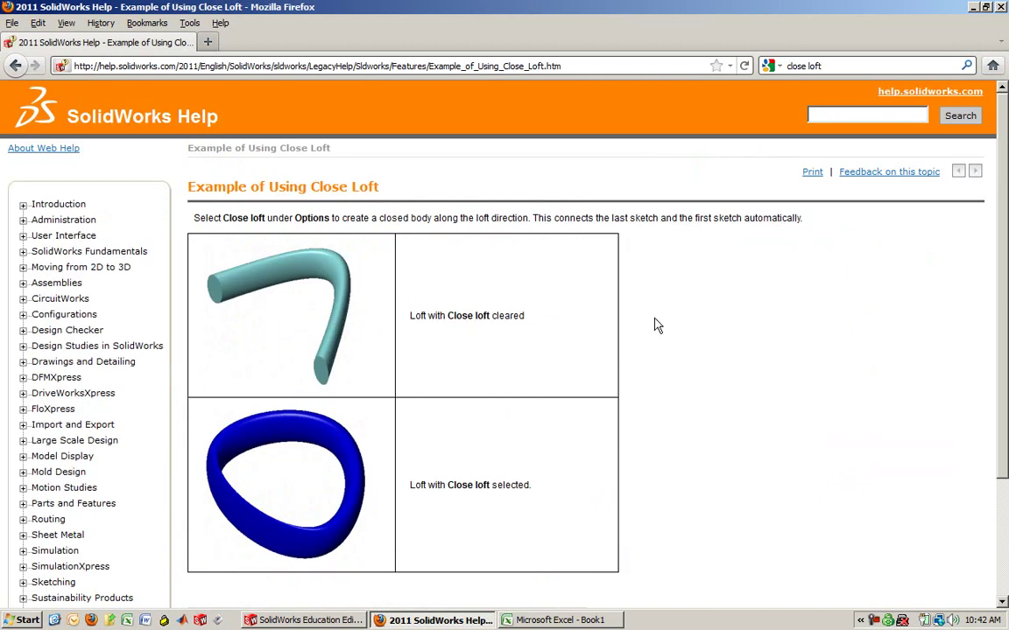
scroll(658, 324, down, 3)
Toggle Close loft on and back off, accept Loft1, and inspect the solid tetrahedron
click(363, 622)
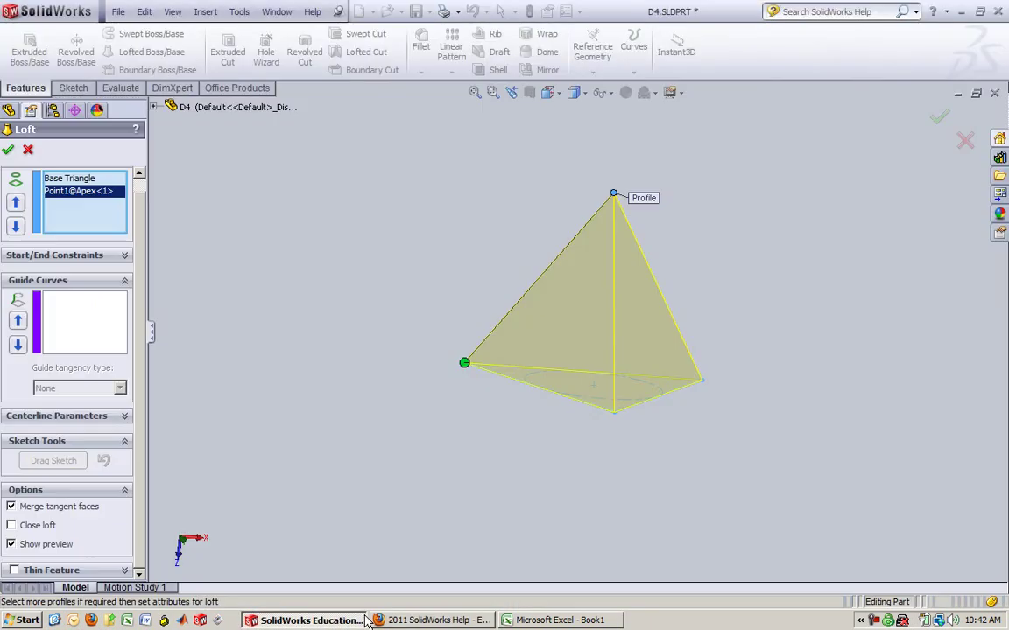
click(37, 526)
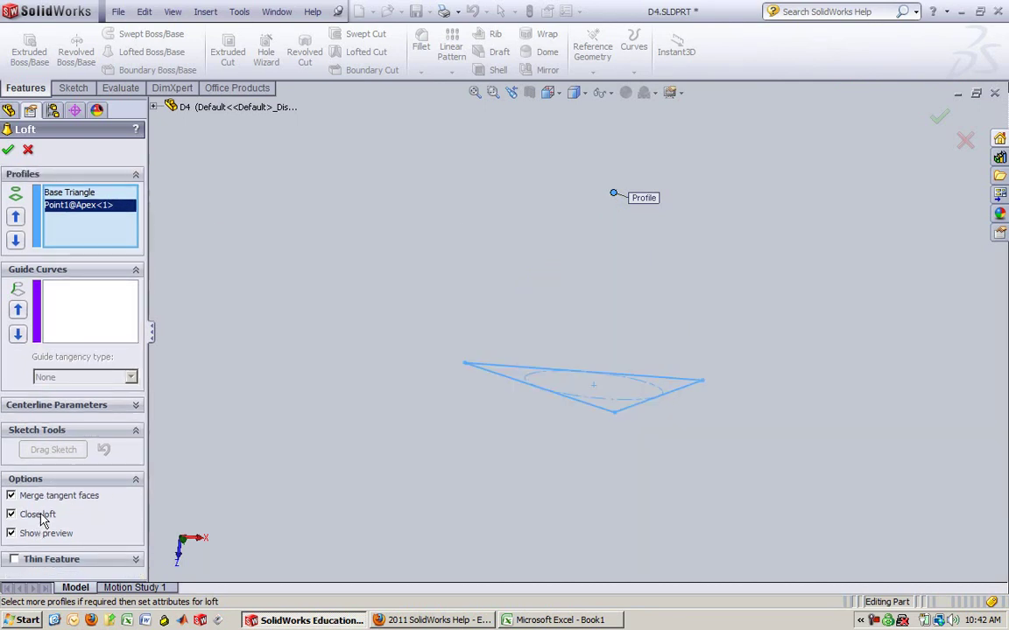
click(46, 536)
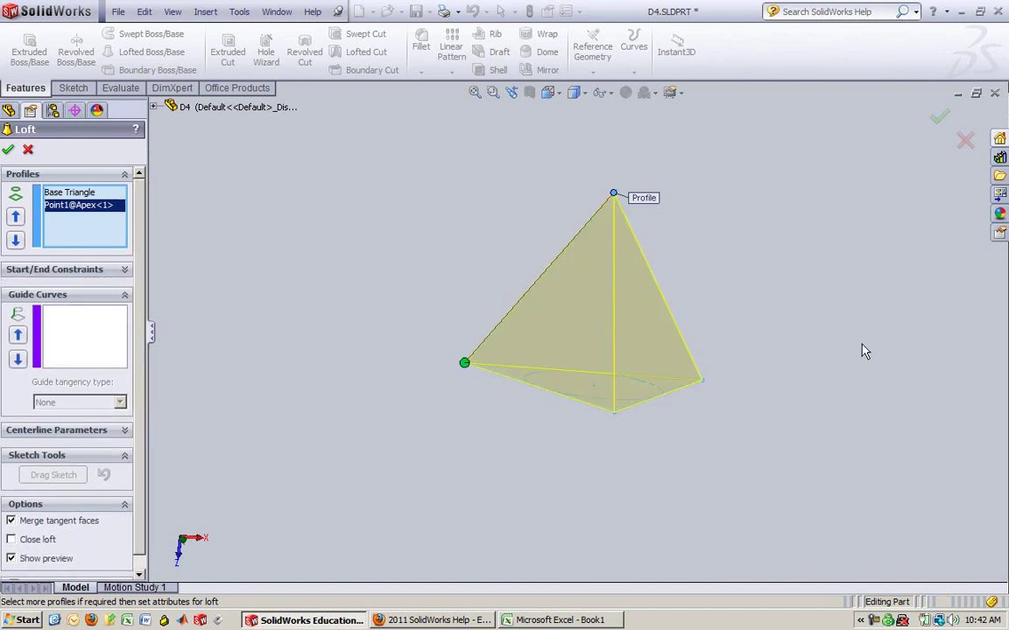
click(939, 116)
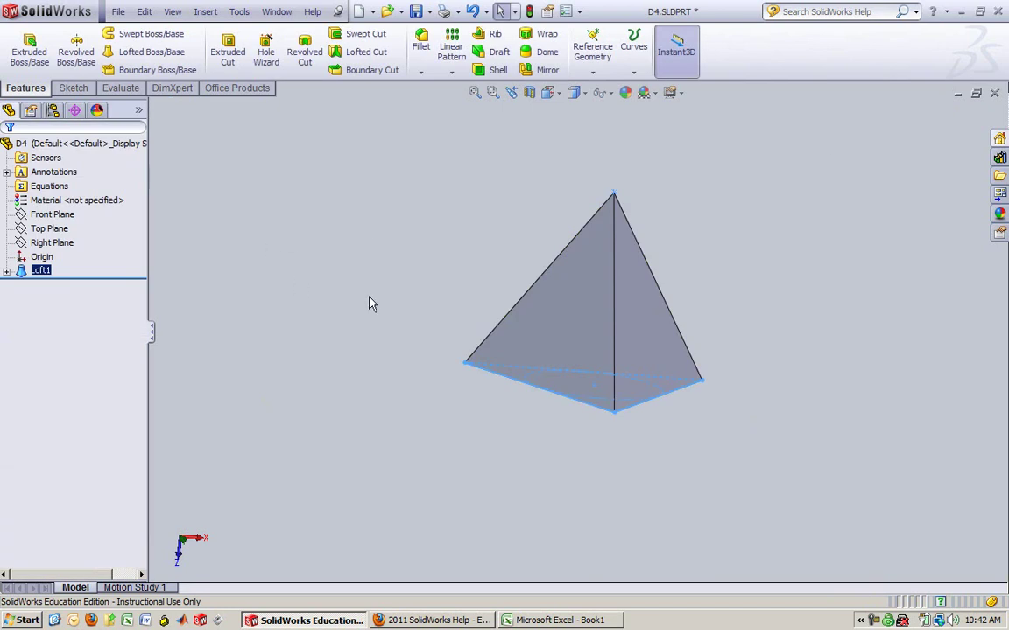
click(736, 233)
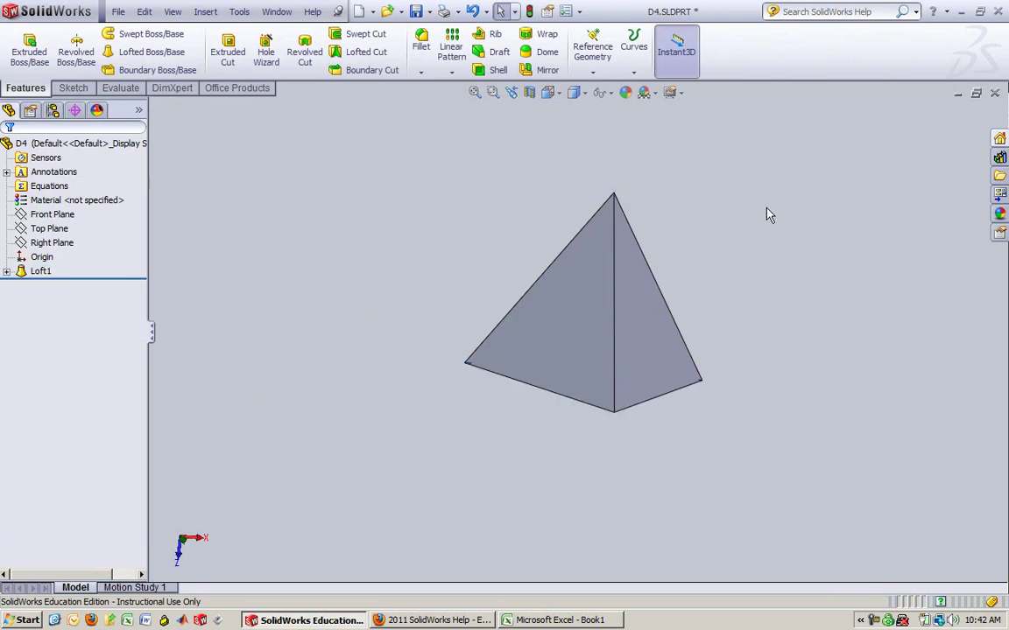
middle_drag(769, 214, 604, 206)
middle_drag(741, 241, 526, 385)
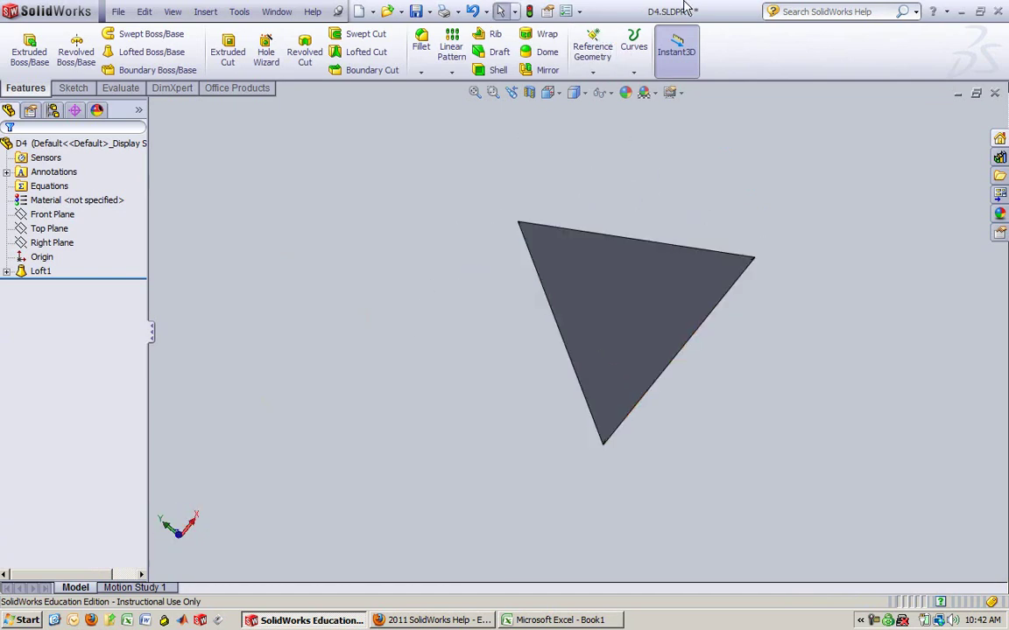
Save the part, then export it as the STL file D4.STL on the Desktop
click(417, 11)
click(120, 10)
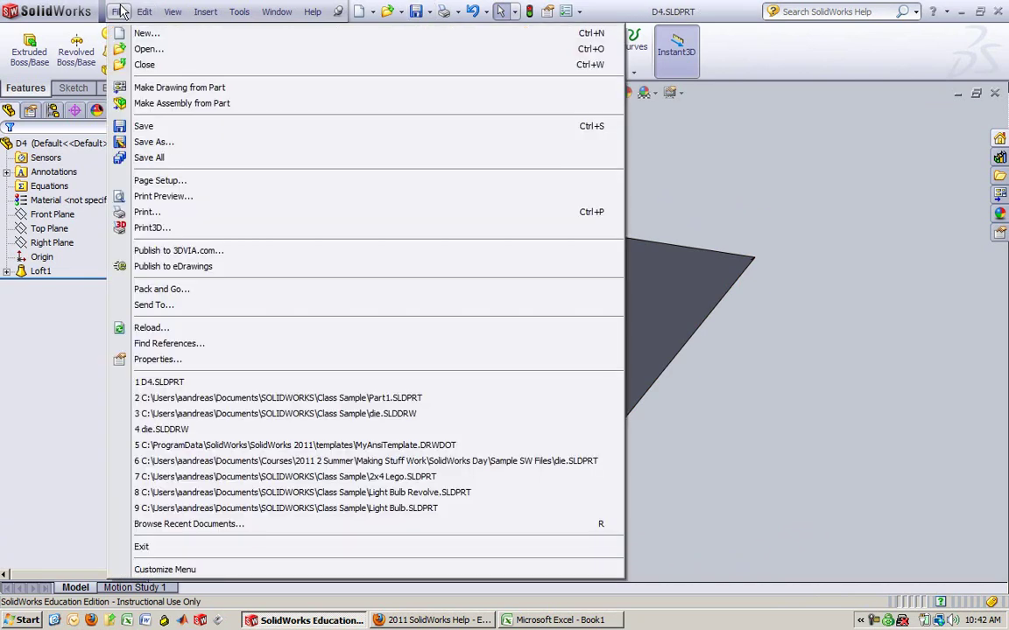
click(156, 142)
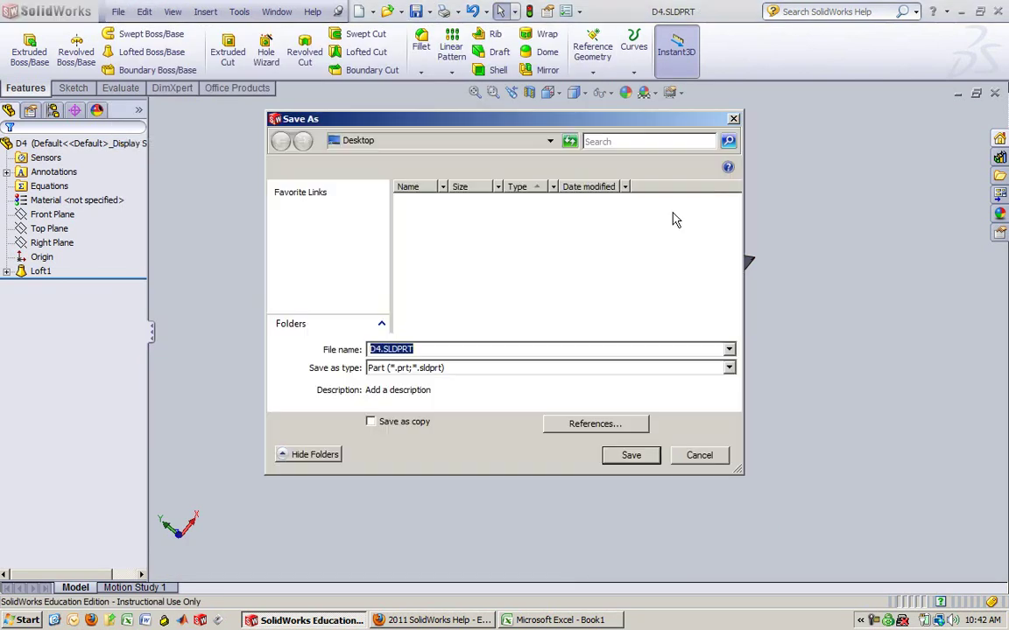
click(675, 368)
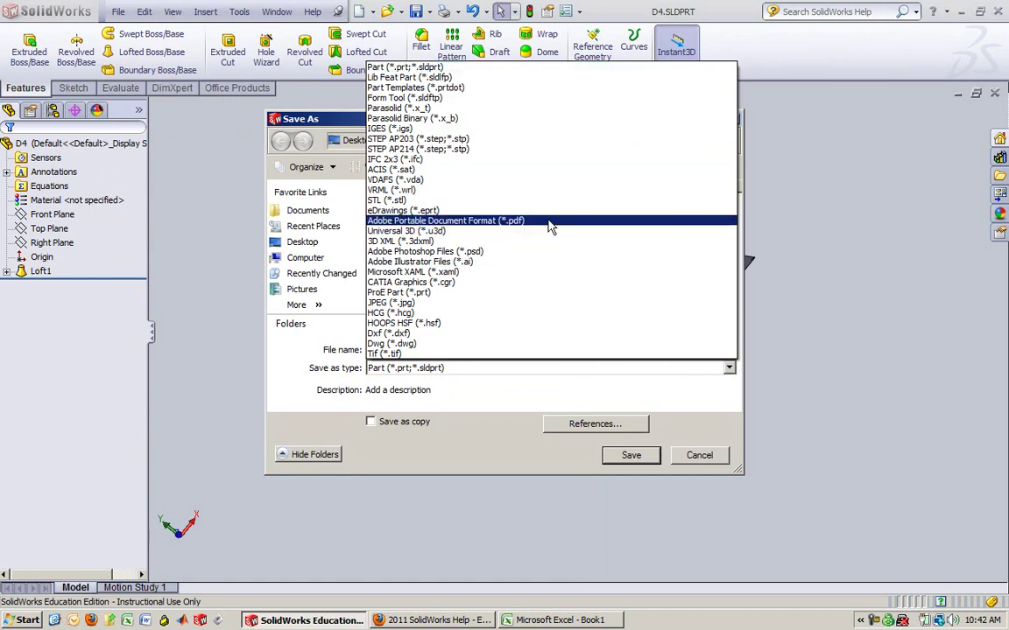
click(496, 200)
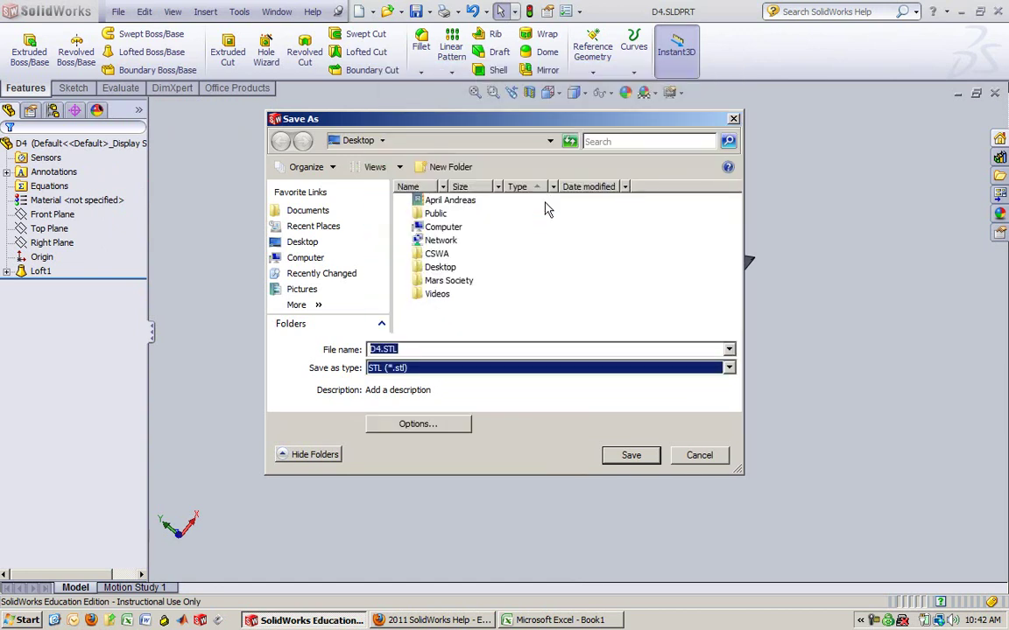
click(631, 455)
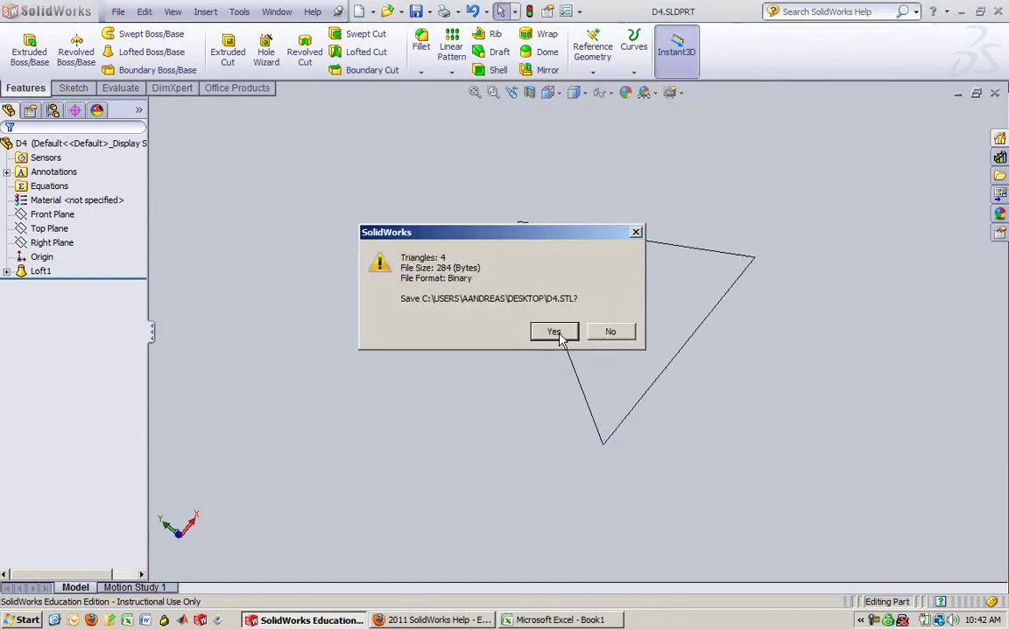
click(556, 332)
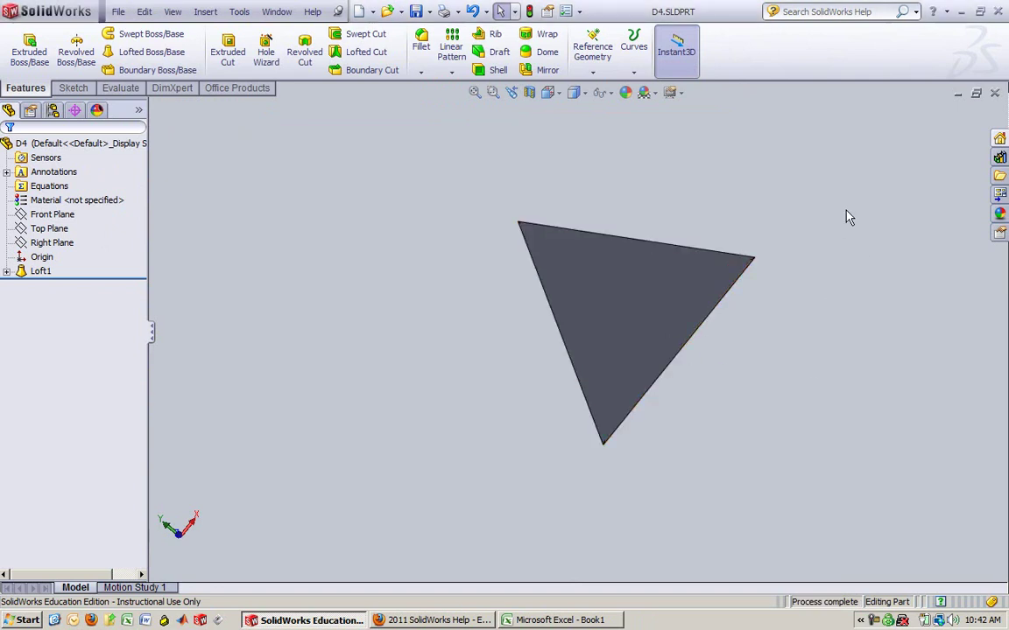